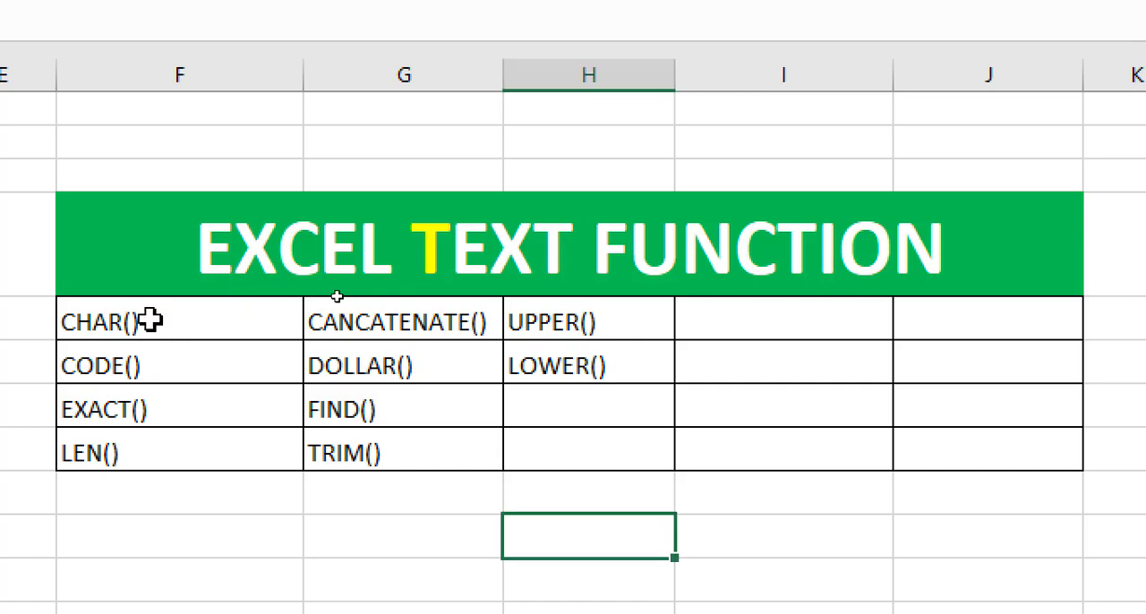
- Go through the text functions listed in the Excel Text Function table, from CHAR() and CODE() to UPPER() and LOWER()
left_click(150, 321)
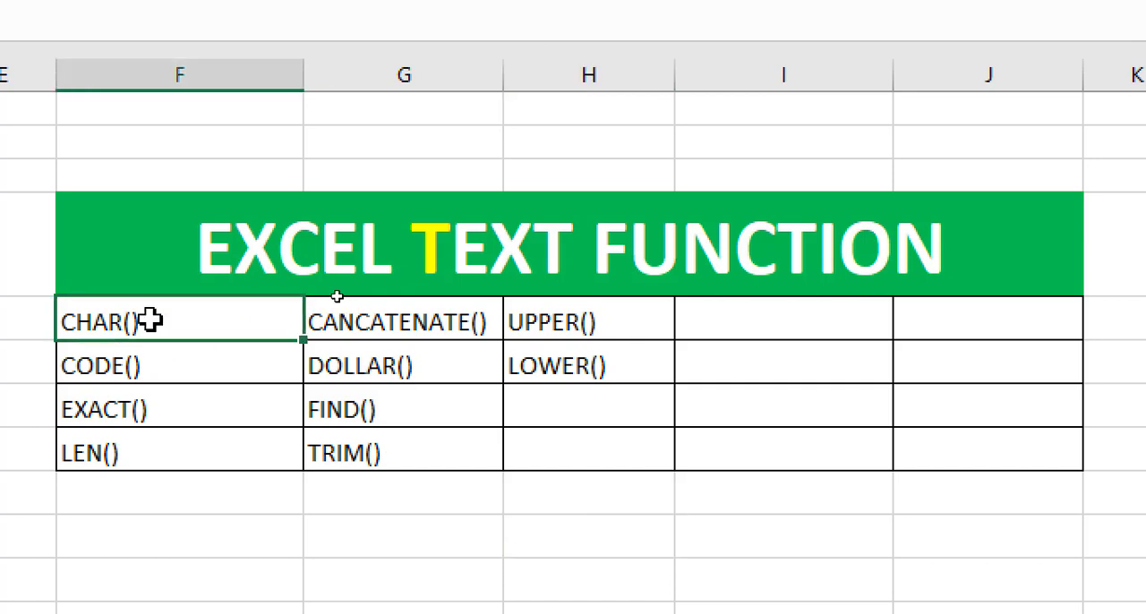
left_click(148, 363)
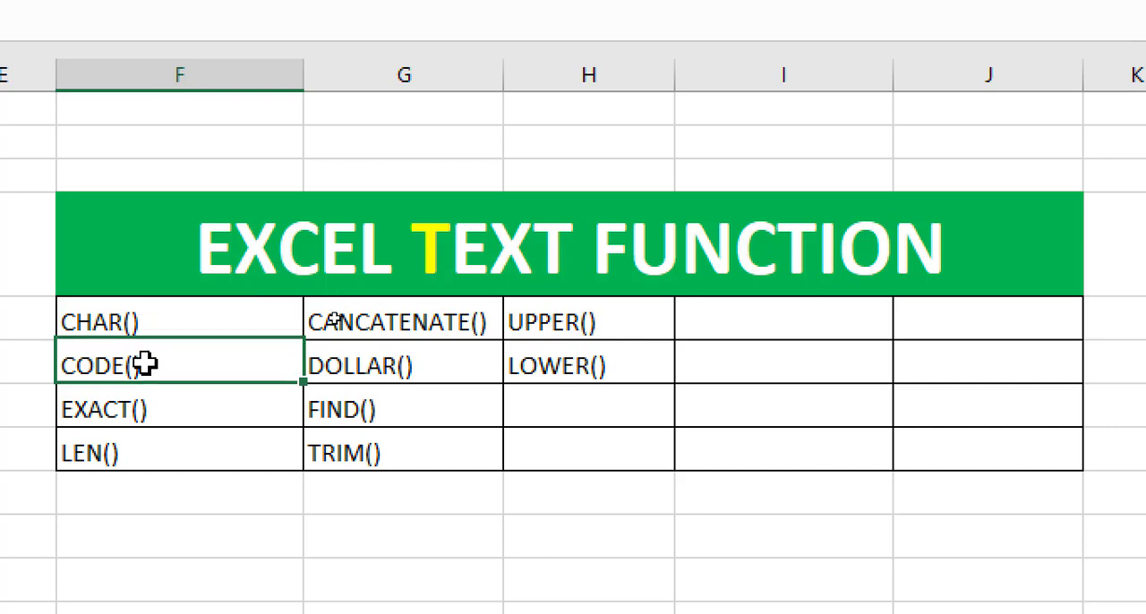
left_click(146, 411)
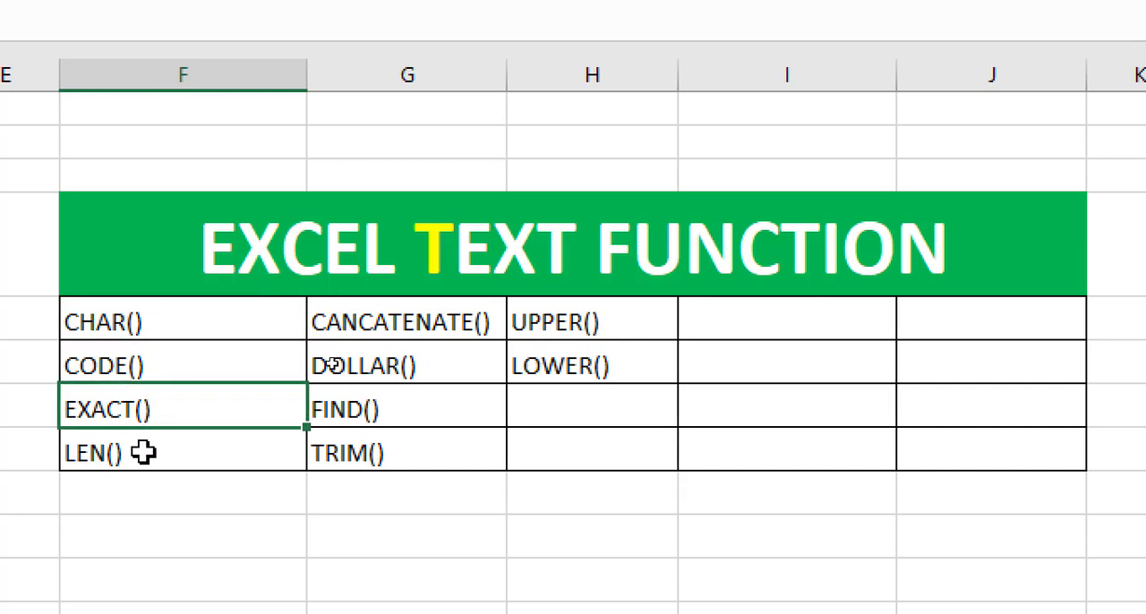
left_click(142, 452)
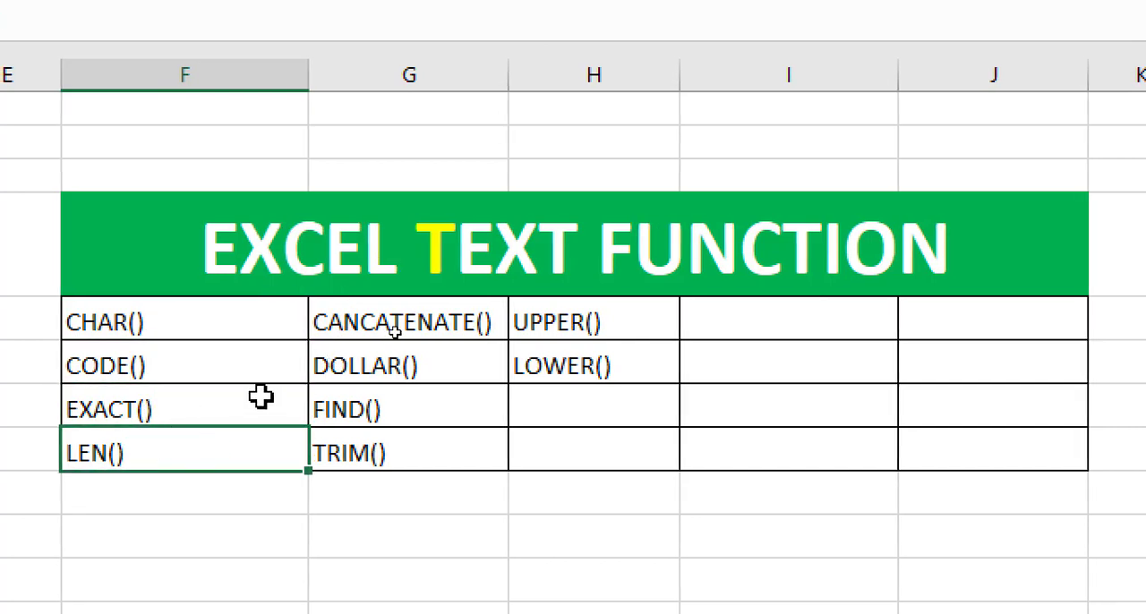
left_click(349, 327)
left_click(352, 372)
left_click(352, 403)
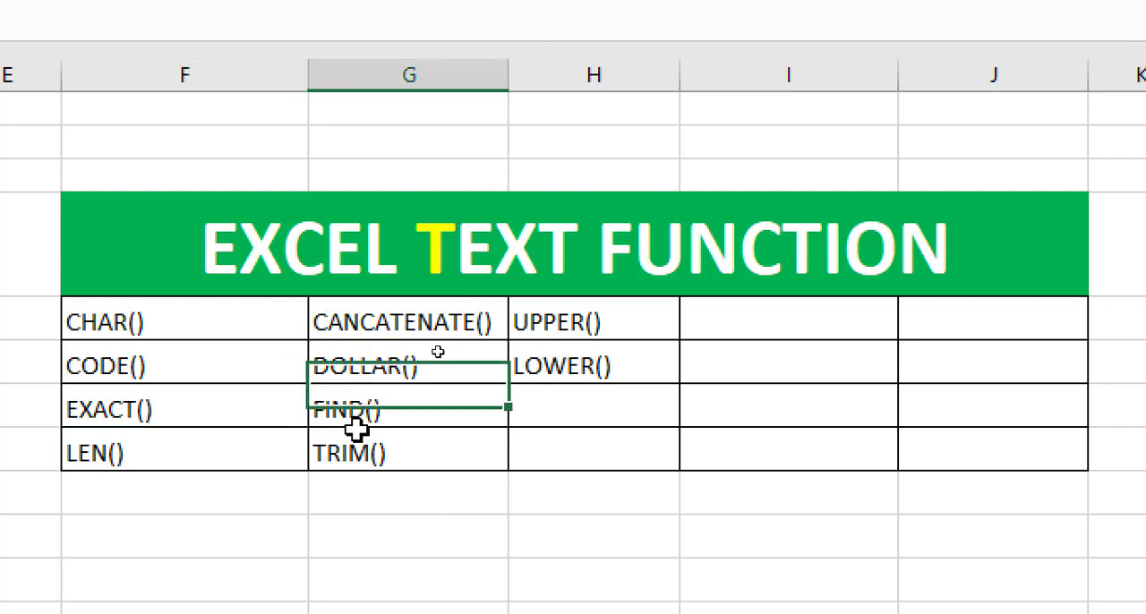
left_click(355, 436)
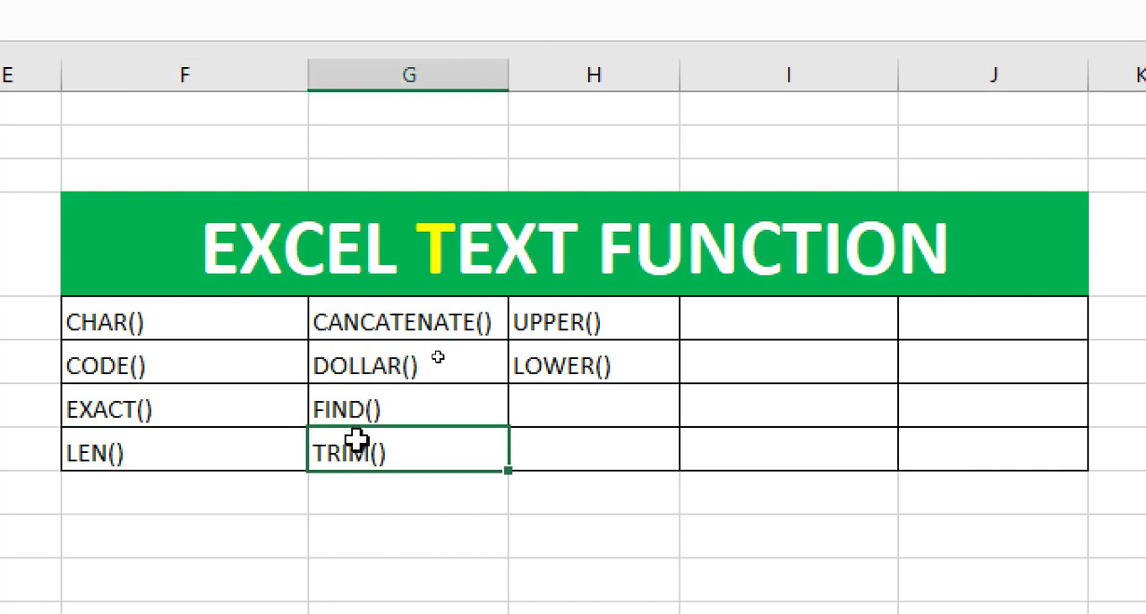
left_click(558, 328)
left_click(559, 362)
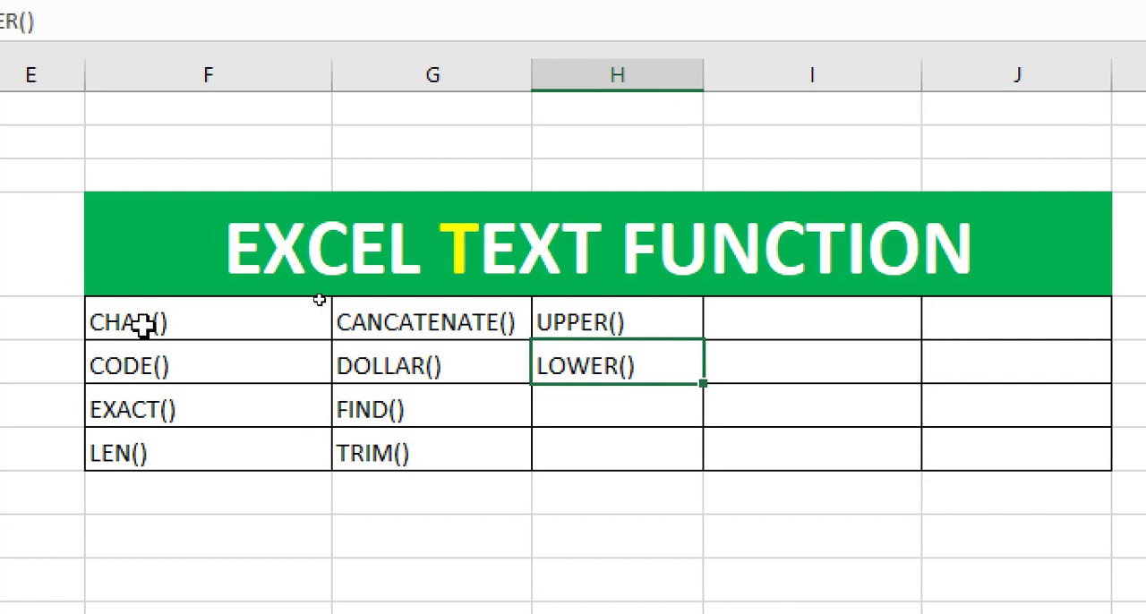
left_click(117, 327)
left_click(143, 360)
left_click(150, 409)
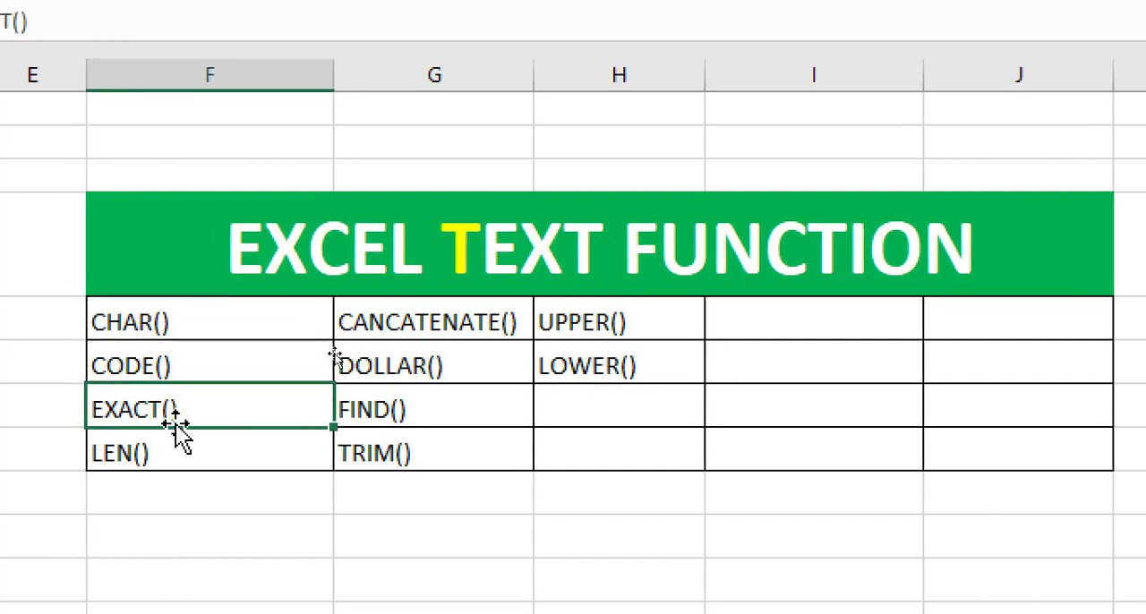
left_click(173, 453)
left_click(447, 326)
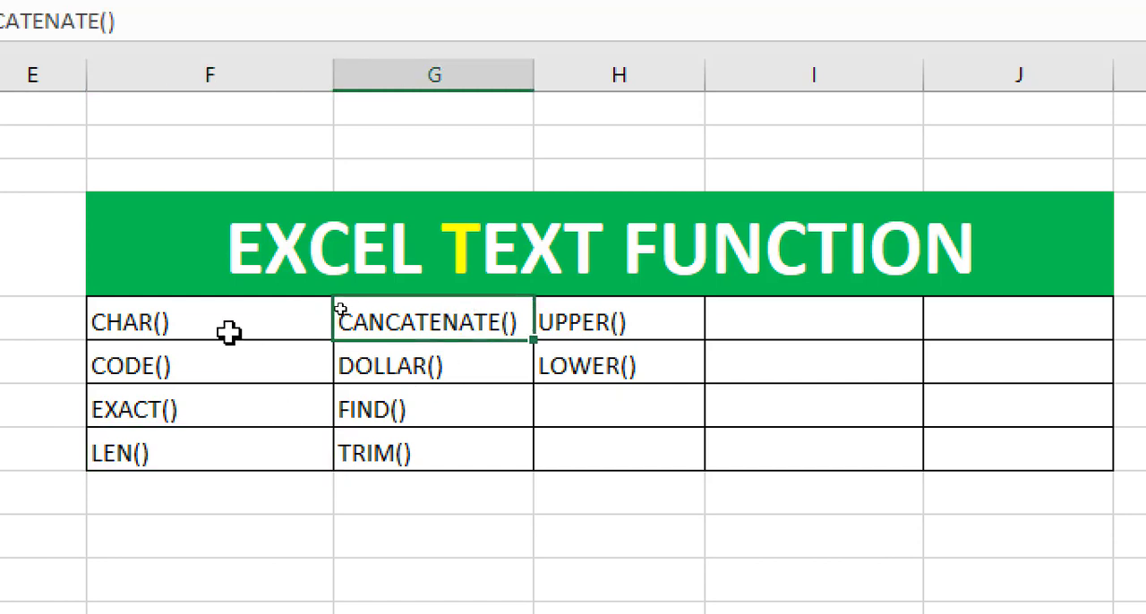
left_click(185, 323)
left_click(207, 368)
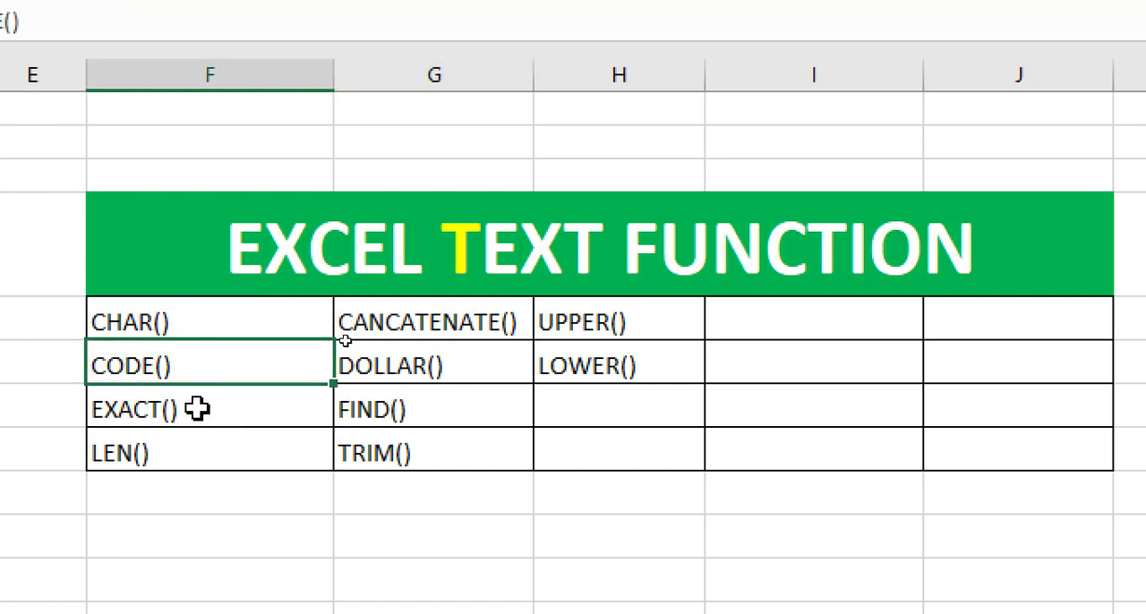
left_click(198, 409)
left_click(193, 453)
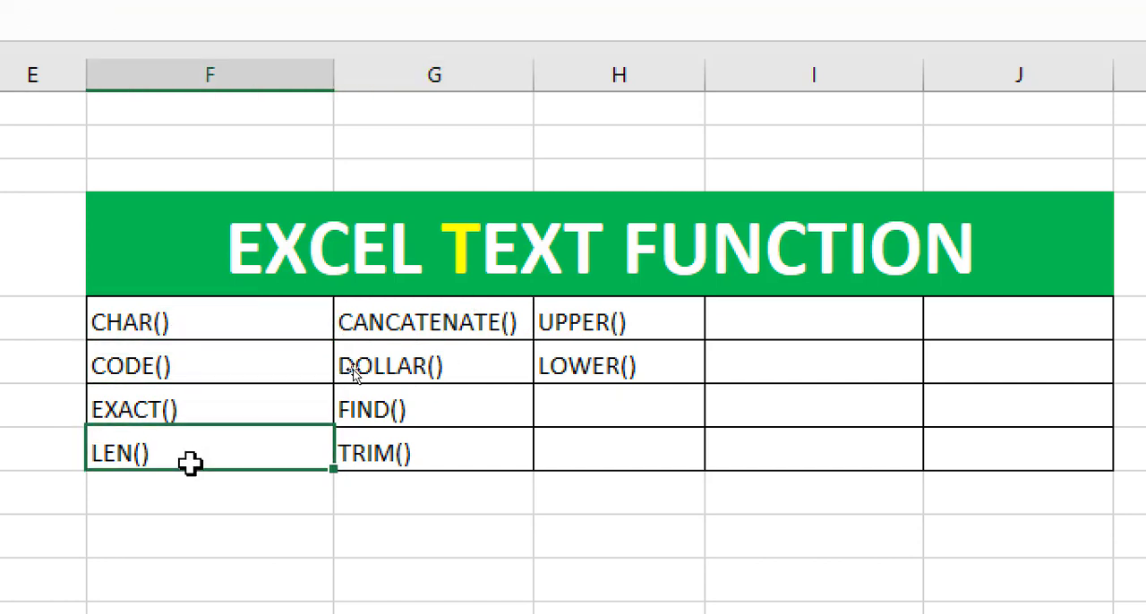
left_click(392, 332)
left_click(400, 376)
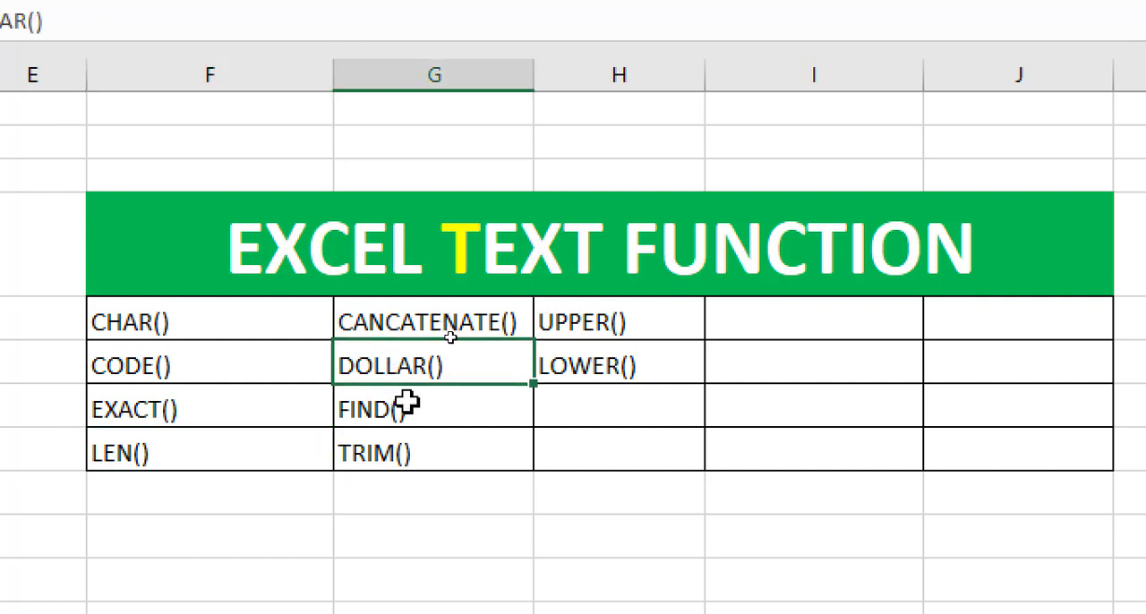
left_click(408, 404)
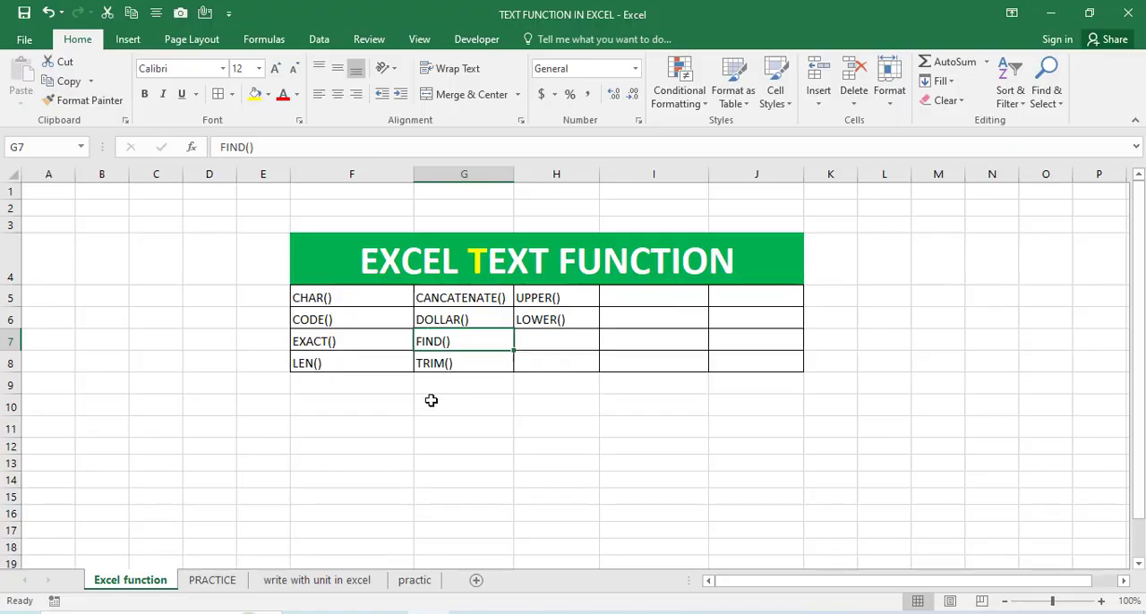
- Open the PRACTICE sheet and fill the len header cell with yellow
left_click(225, 581)
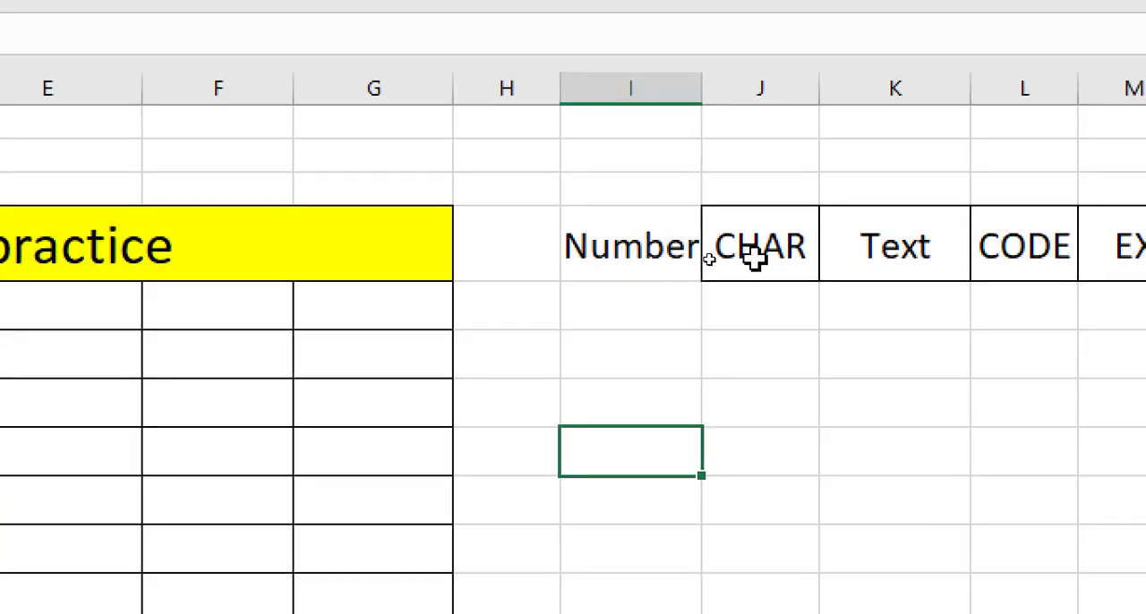
left_click(709, 256)
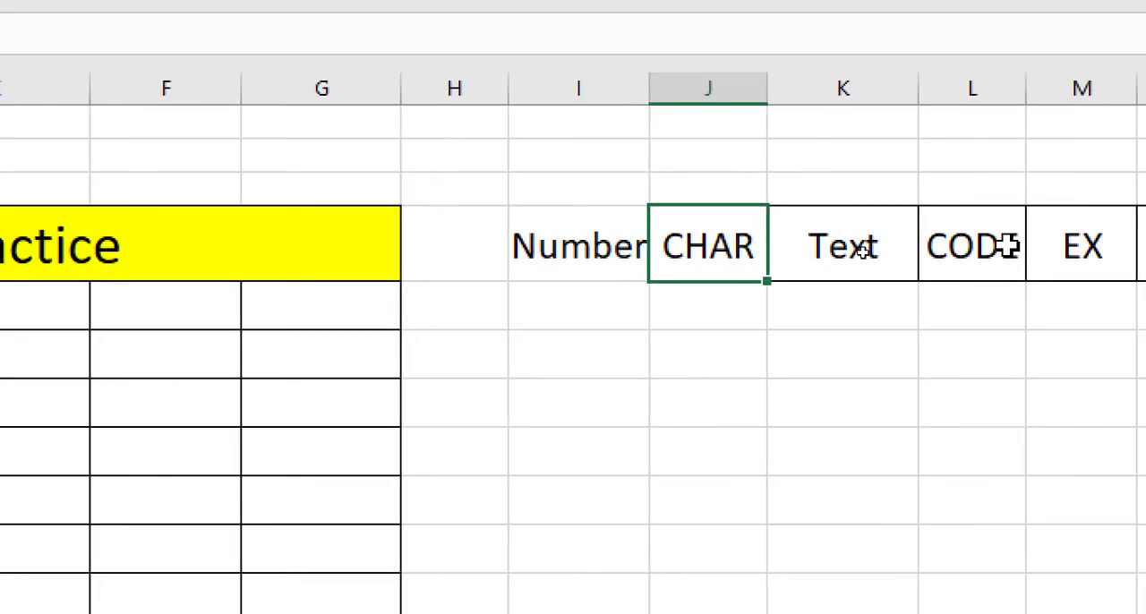
left_click(1008, 246)
left_click(1145, 247)
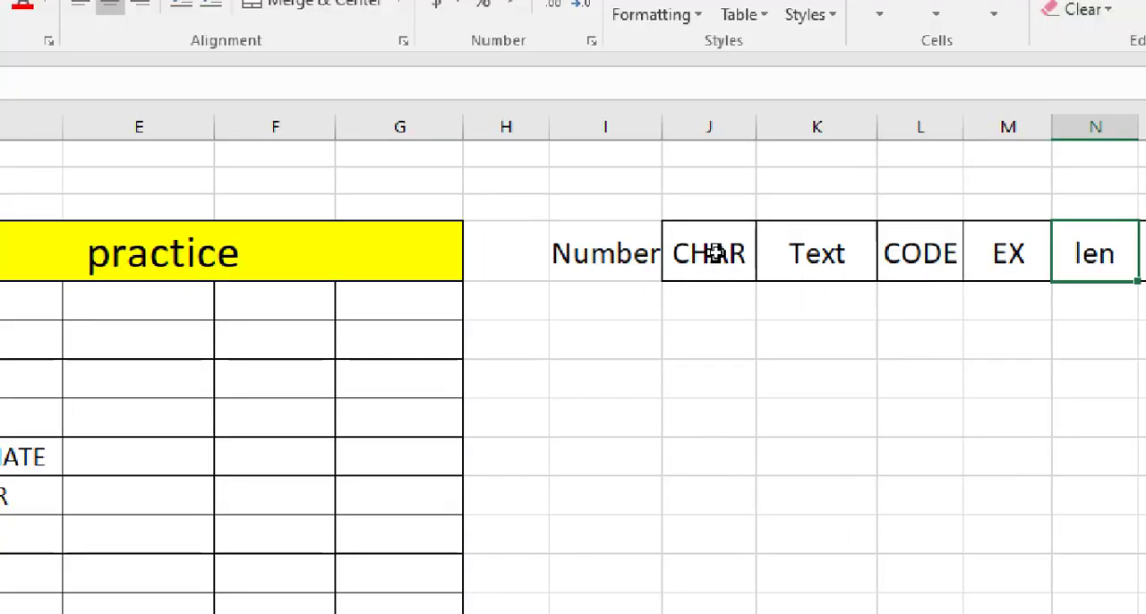
left_click(268, 94)
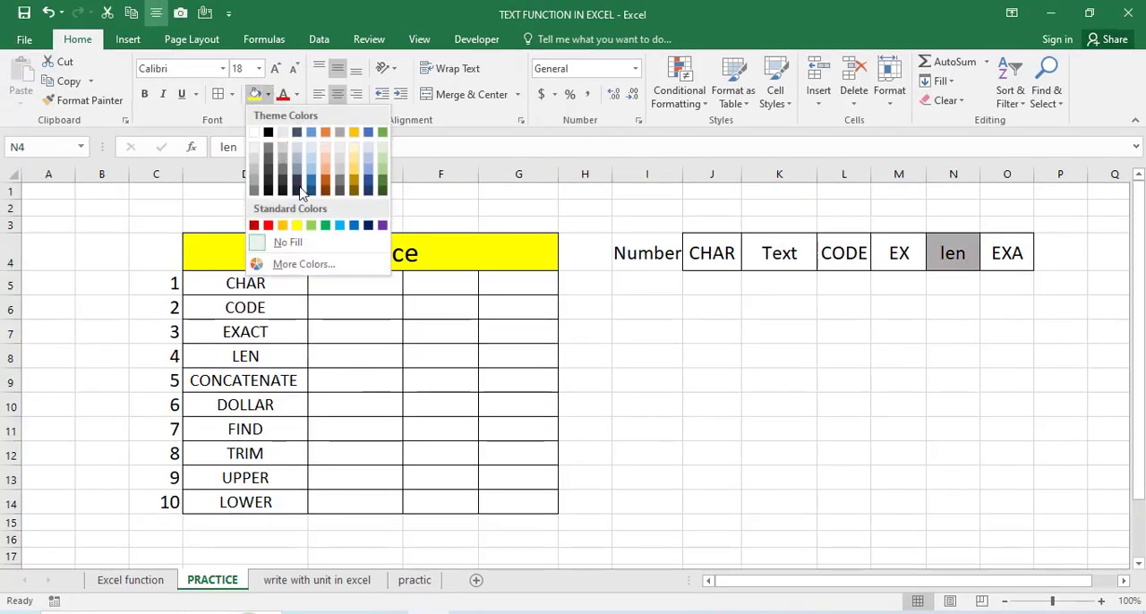
left_click(296, 225)
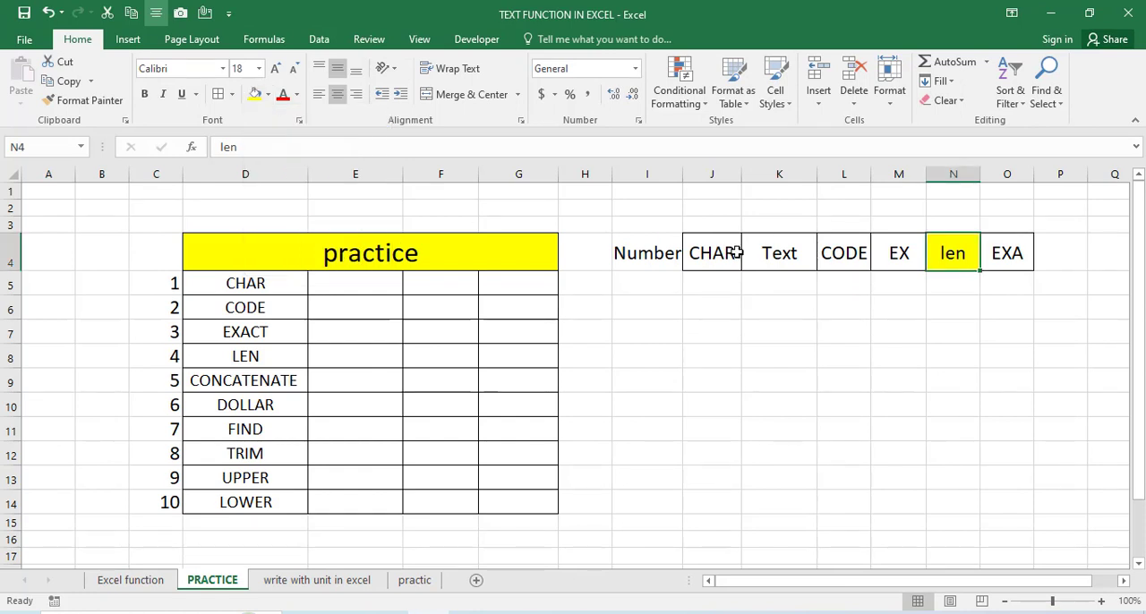
- Fill the CHAR and CODE header cells with yellow
left_click(732, 253)
left_click(267, 94)
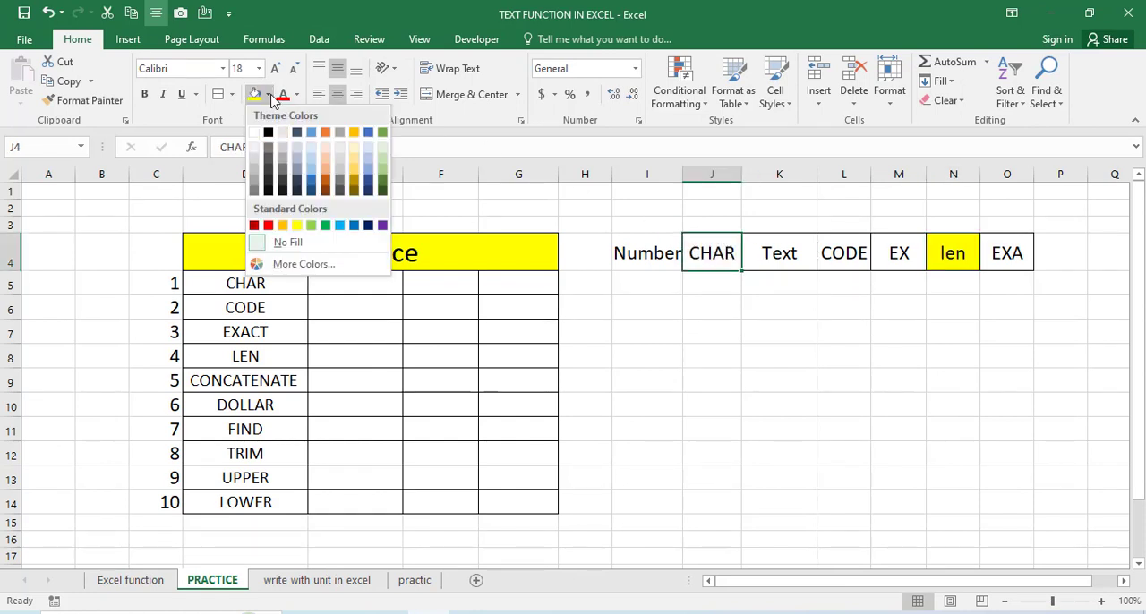
left_click(268, 94)
left_click(267, 94)
left_click(297, 225)
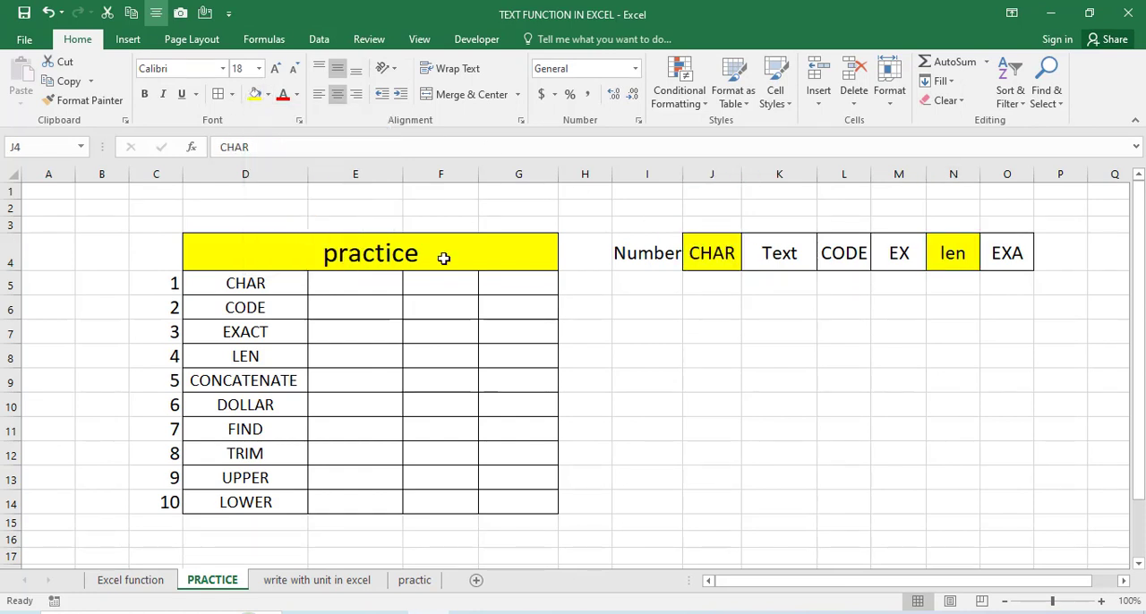
left_click(855, 255)
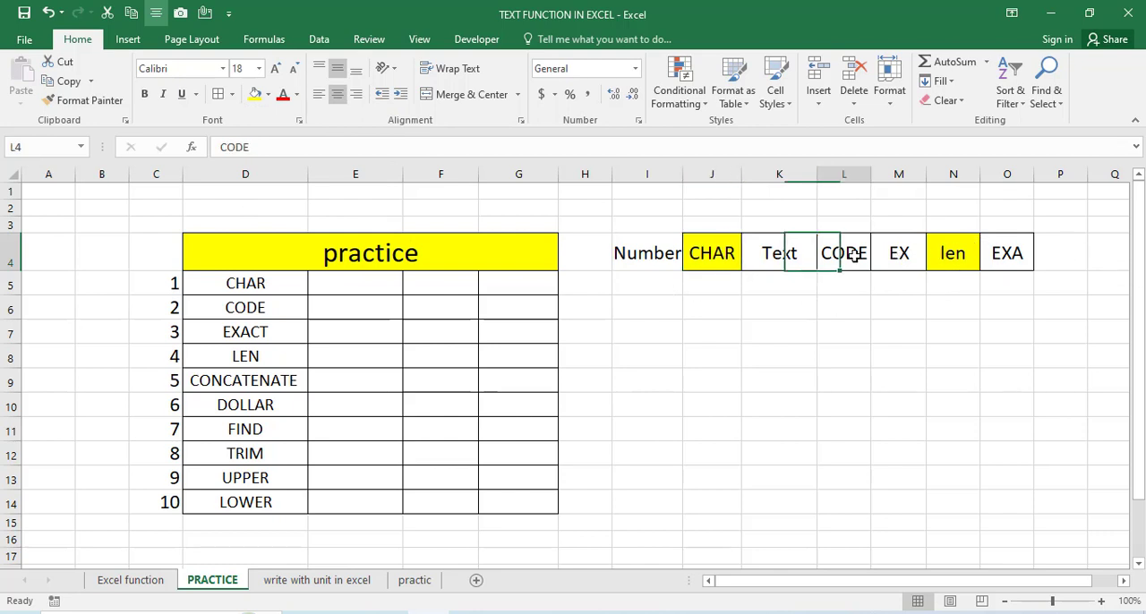
left_click(268, 94)
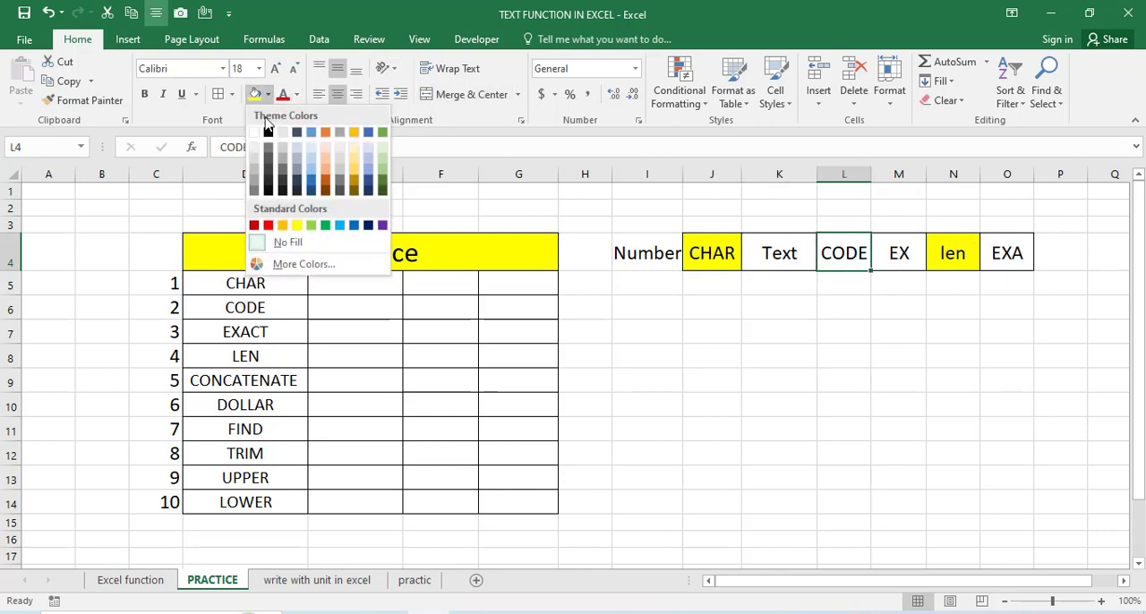
left_click(297, 225)
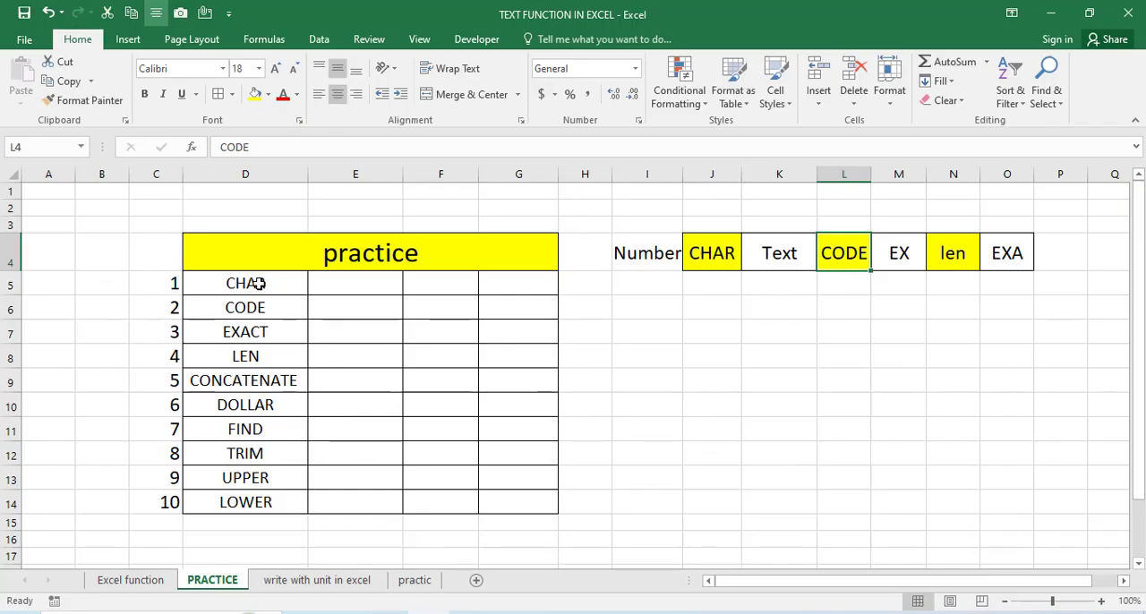
- Enter the values 77, 88, 99, 90 and 23 in consecutive cells below the Number header, starting at I5
left_click(274, 280)
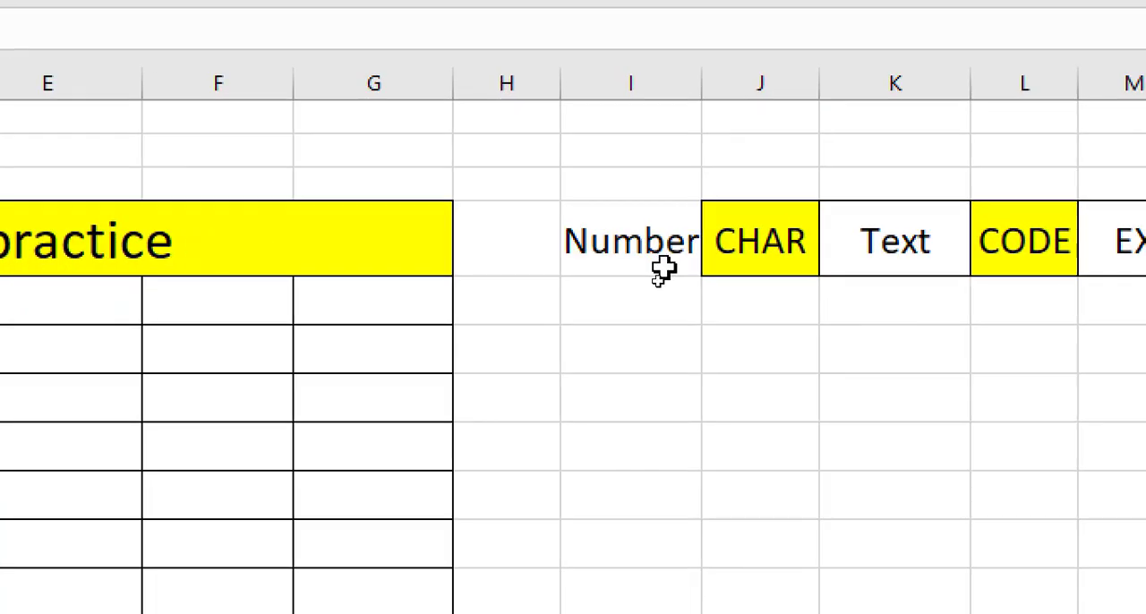
left_click(627, 307)
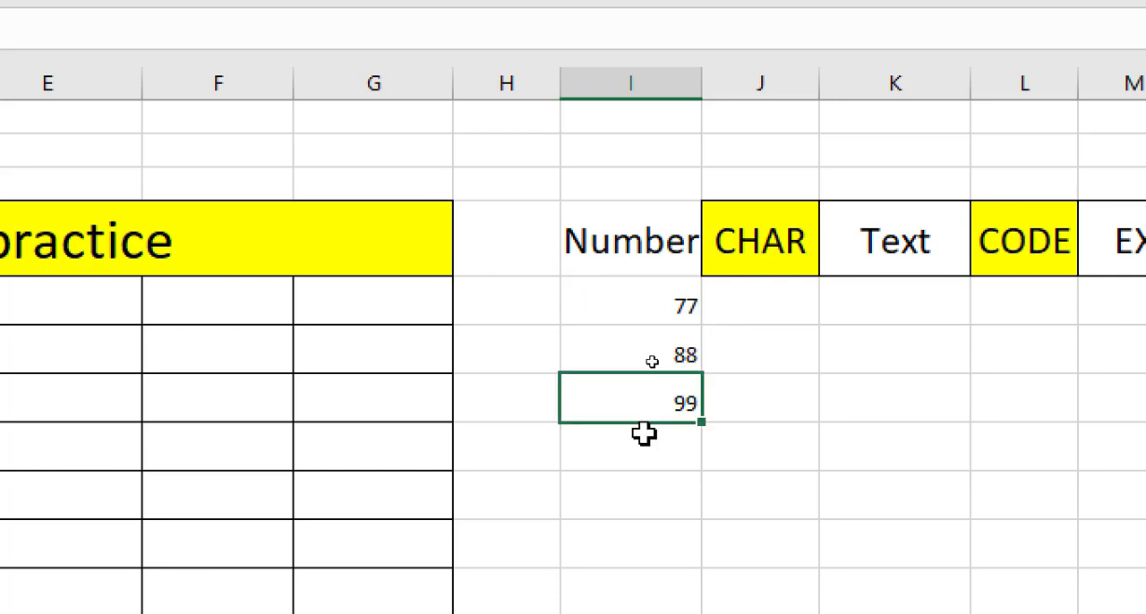
left_click(642, 457)
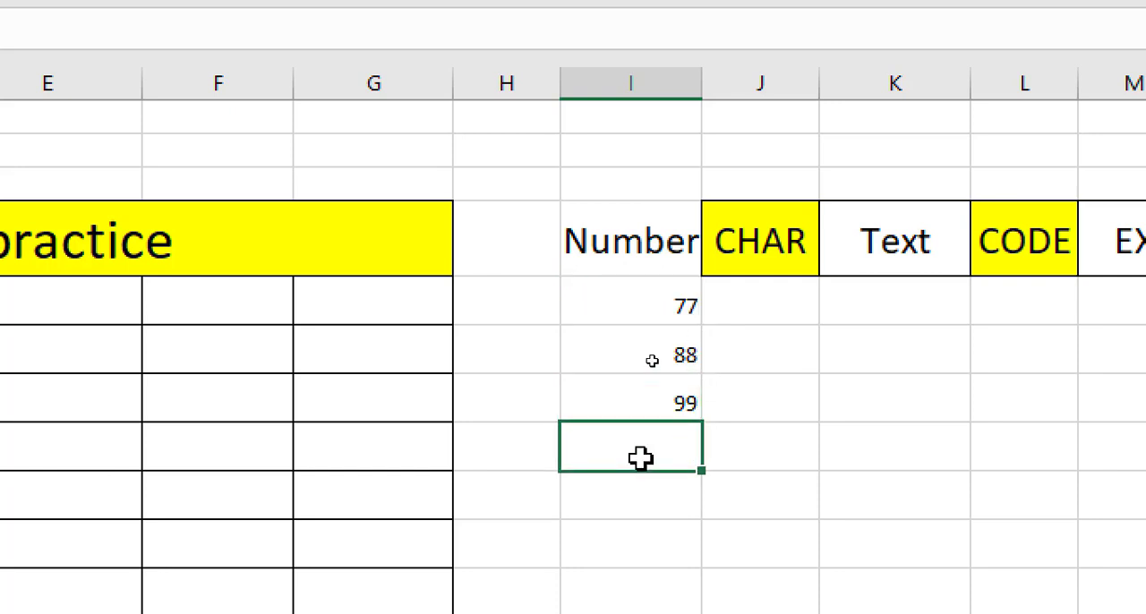
type("90")
left_click(770, 461)
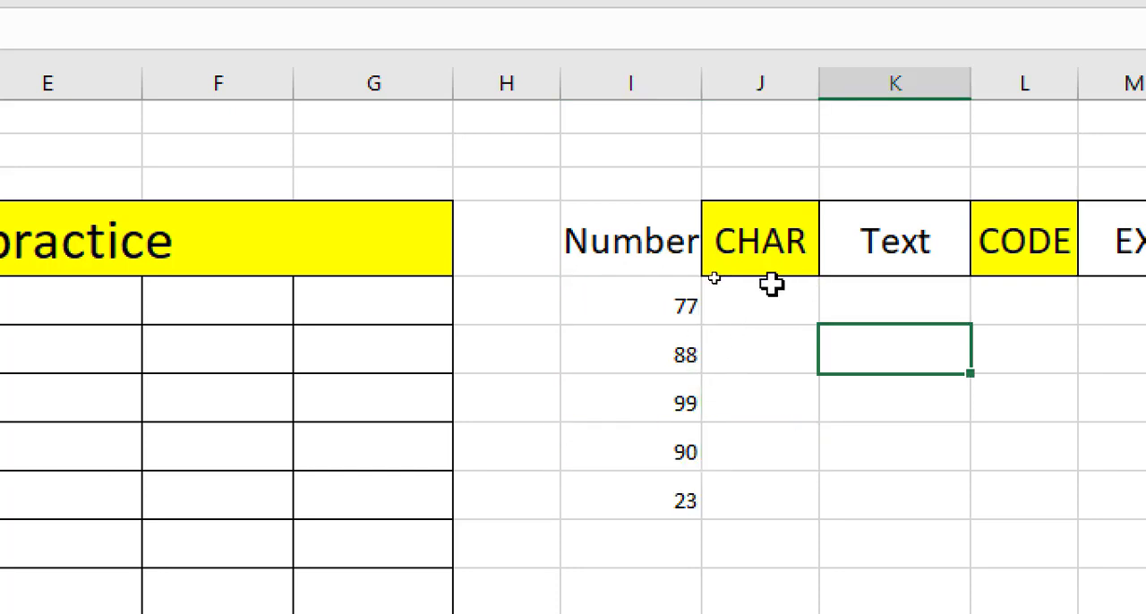
left_click(766, 290)
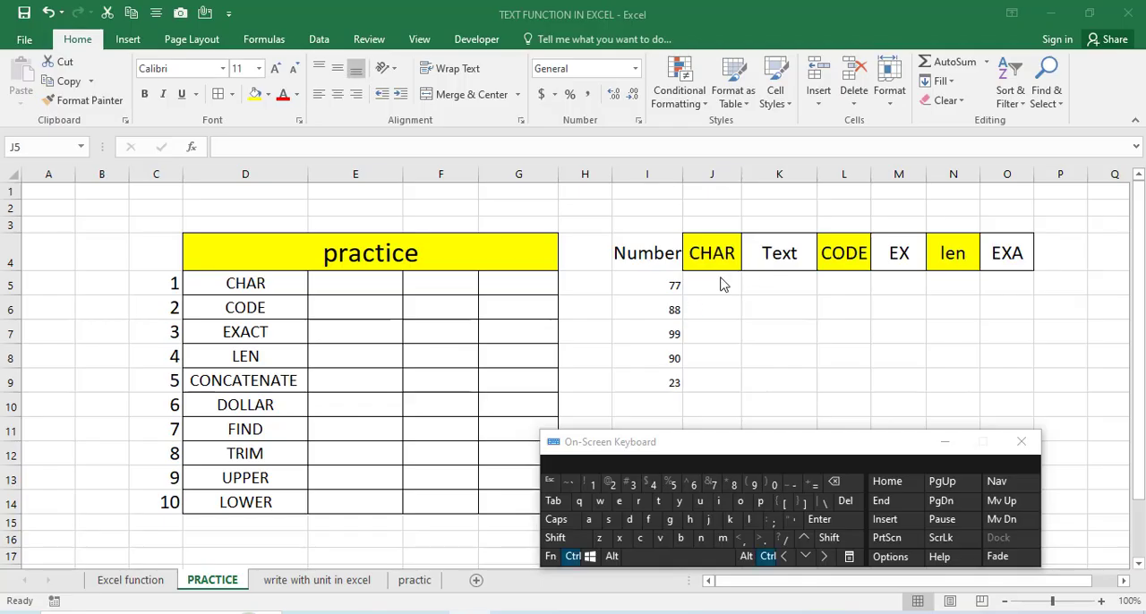
- Enter the formula =char(I5) in cell J5 below the CHAR header to convert the first number to its character
left_click(724, 284)
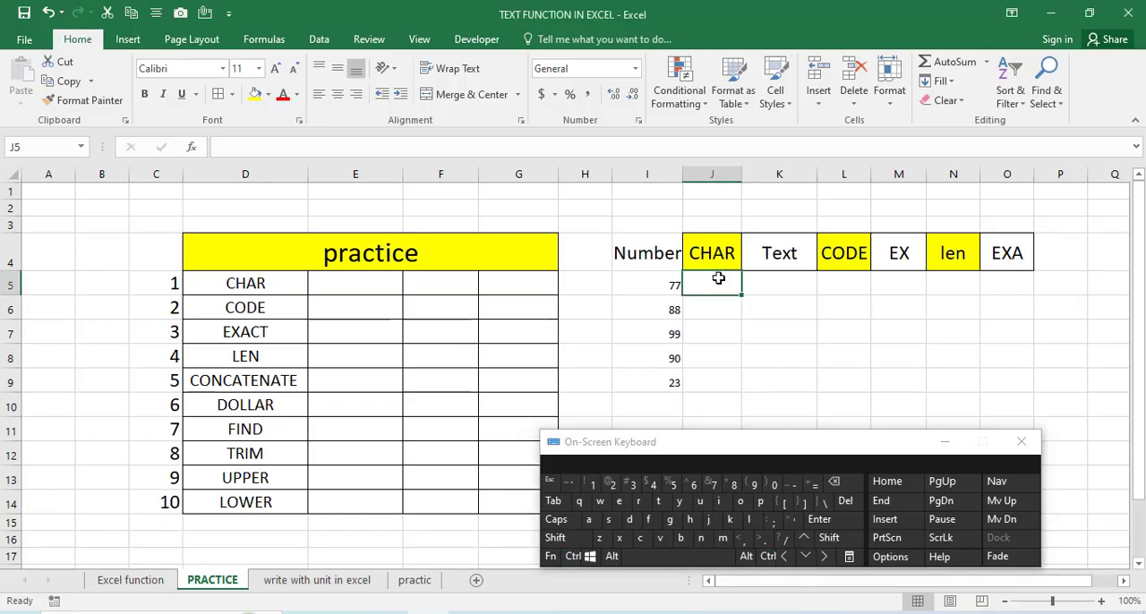
left_click(814, 485)
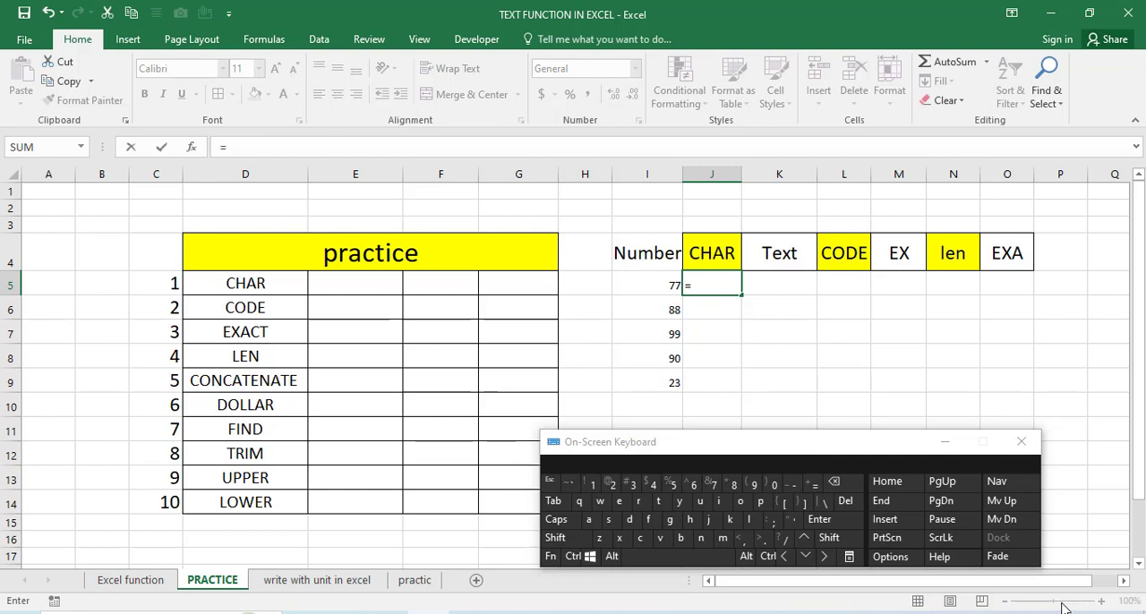
left_click(945, 442)
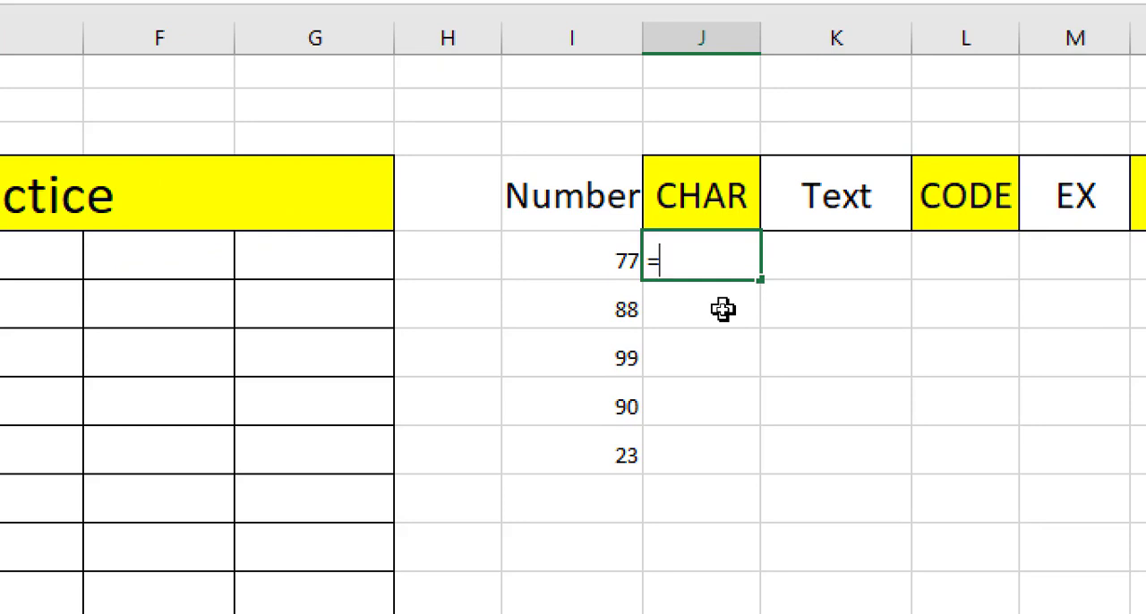
type("char(")
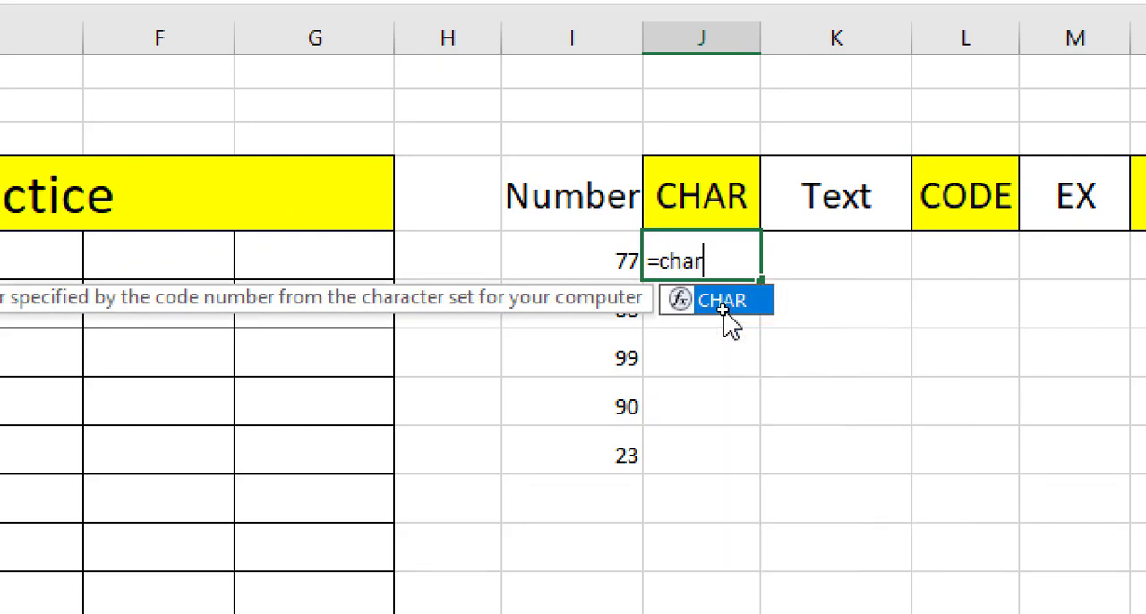
left_click(598, 264)
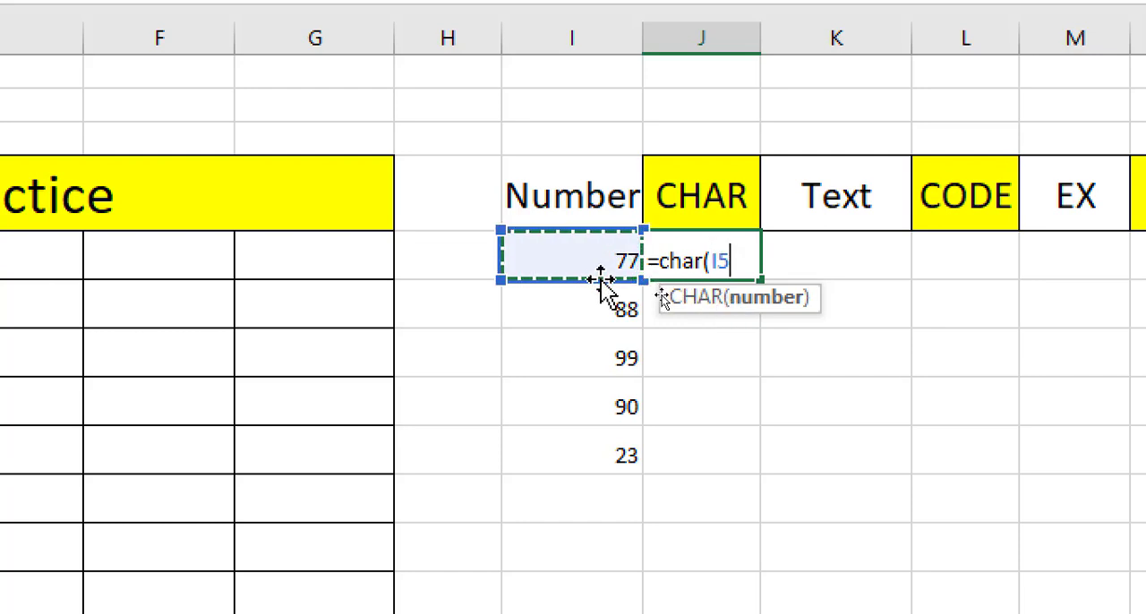
type(")")
key("Return")
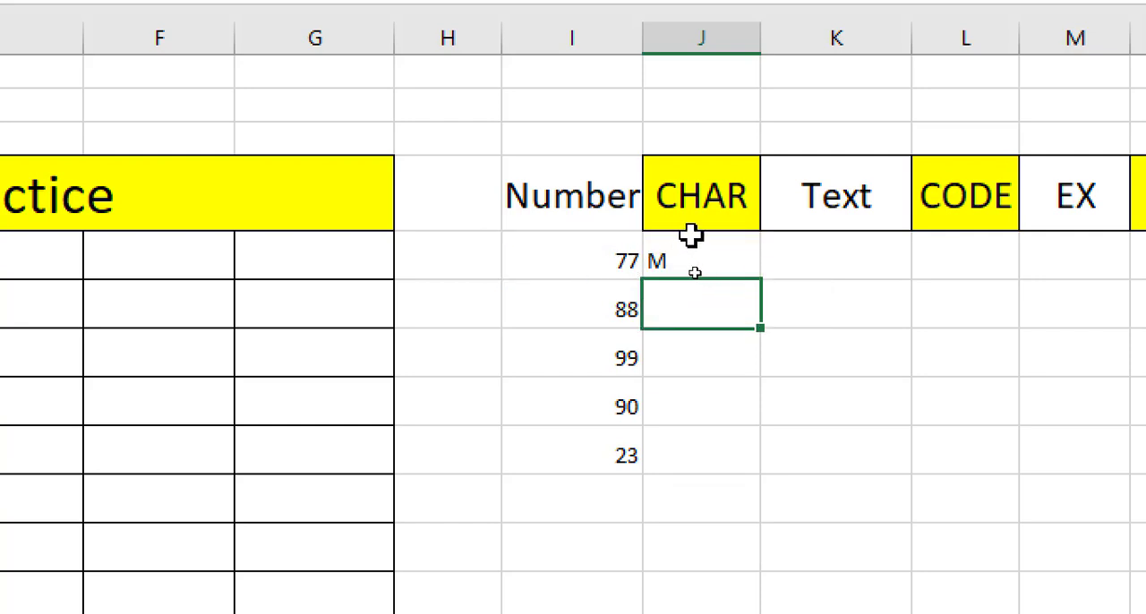
left_click(614, 259)
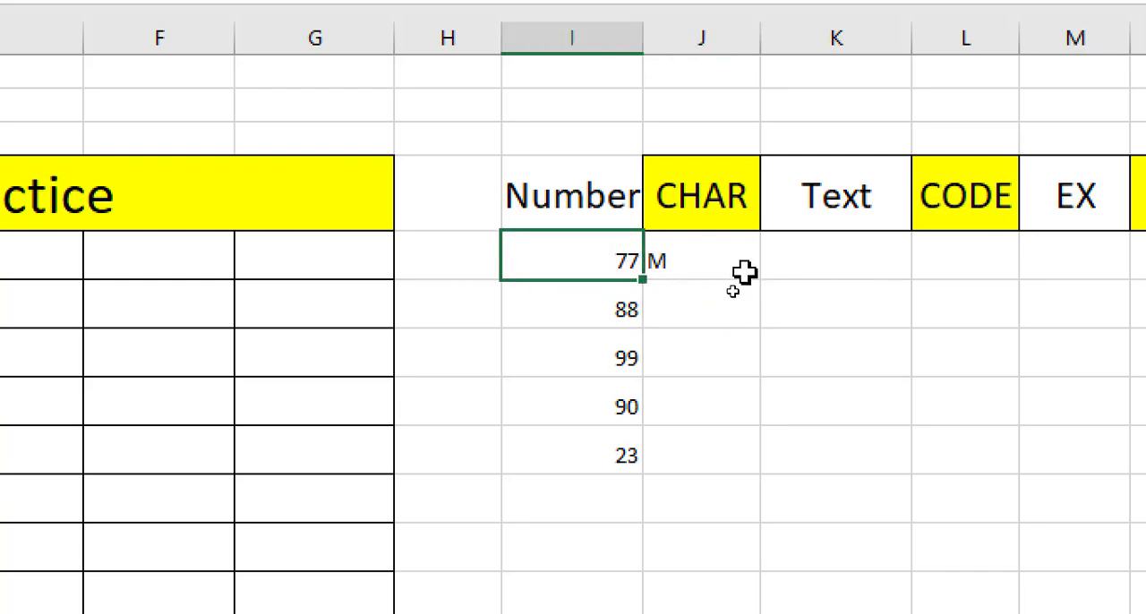
- Fill the CHAR formula from J5 down through J9 to convert the remaining numbers
left_click(685, 268)
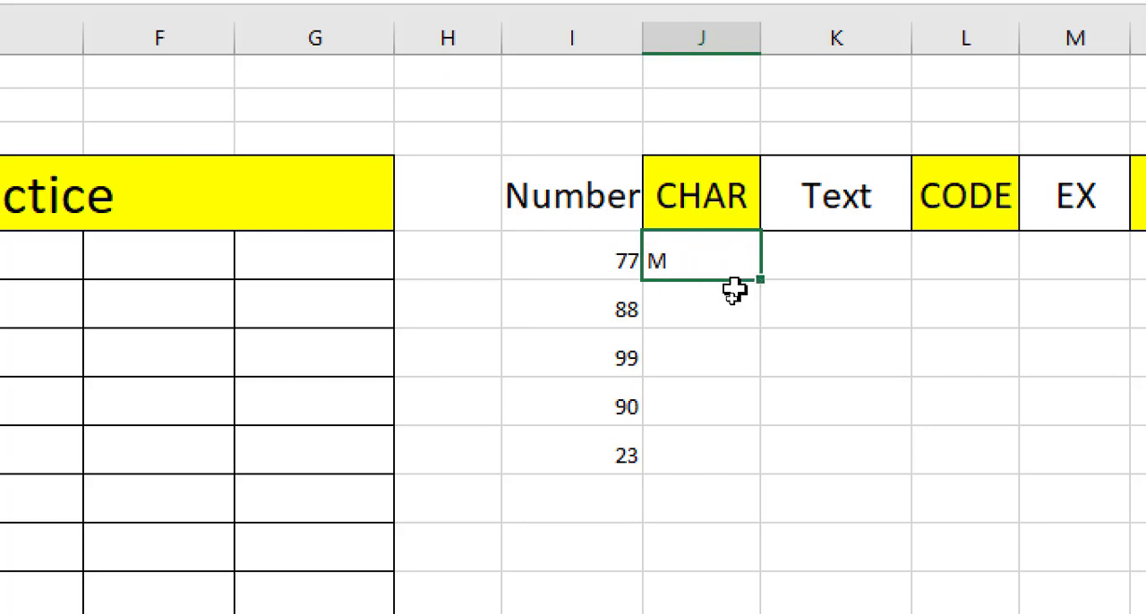
left_click_drag(759, 277, 741, 468)
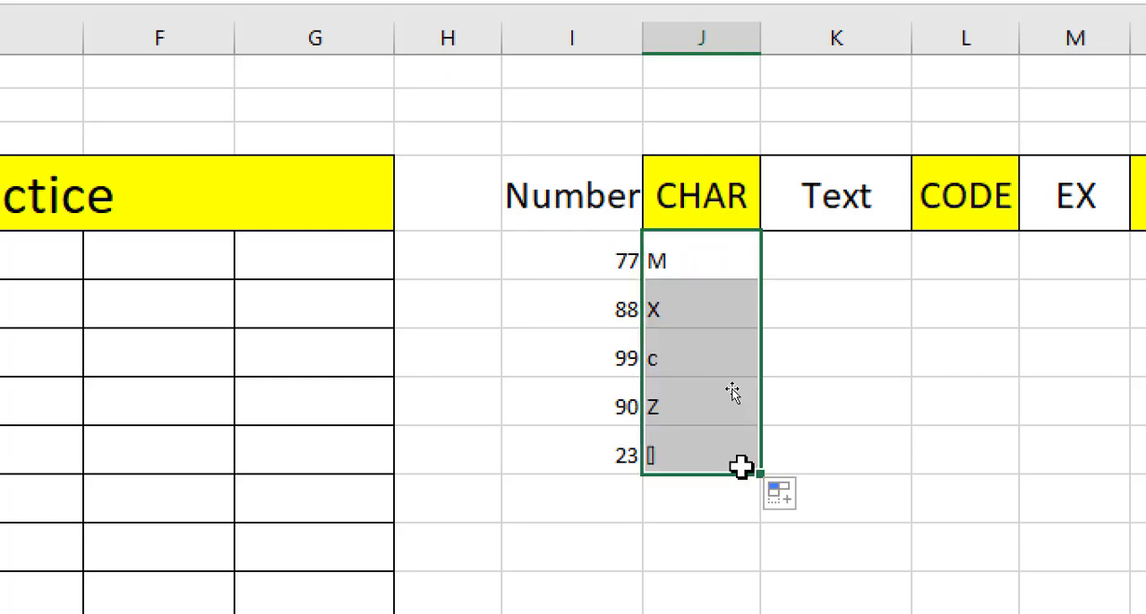
left_click(697, 301)
- Compare the entries below the Number header with their CHAR results and inspect the formula in J5
scroll(653, 251, "down", 1)
left_click(606, 199)
left_click(627, 279)
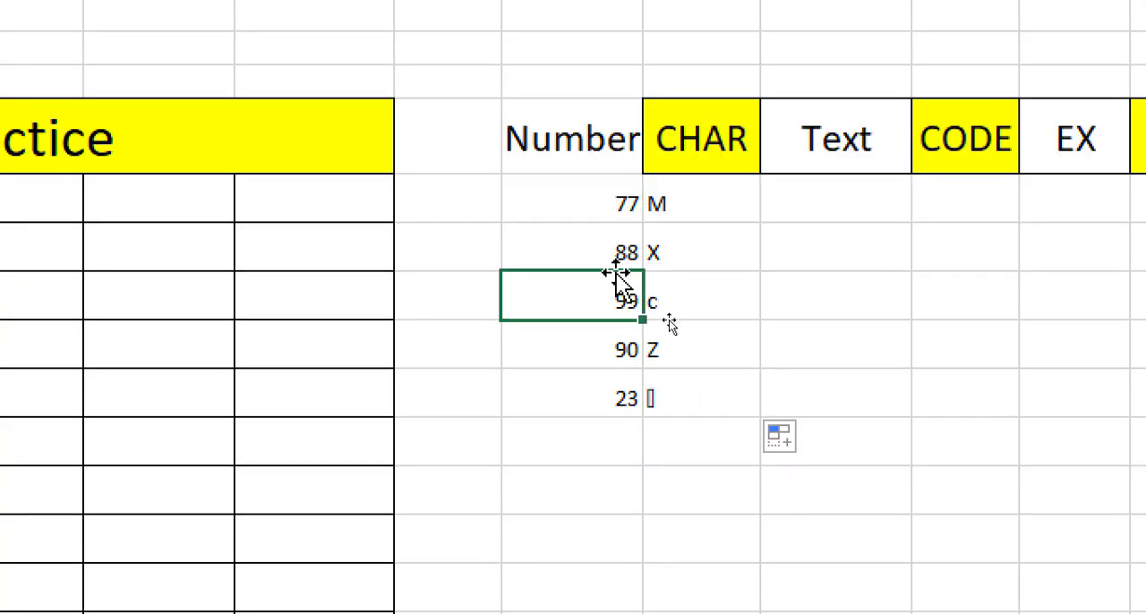
left_click(664, 212)
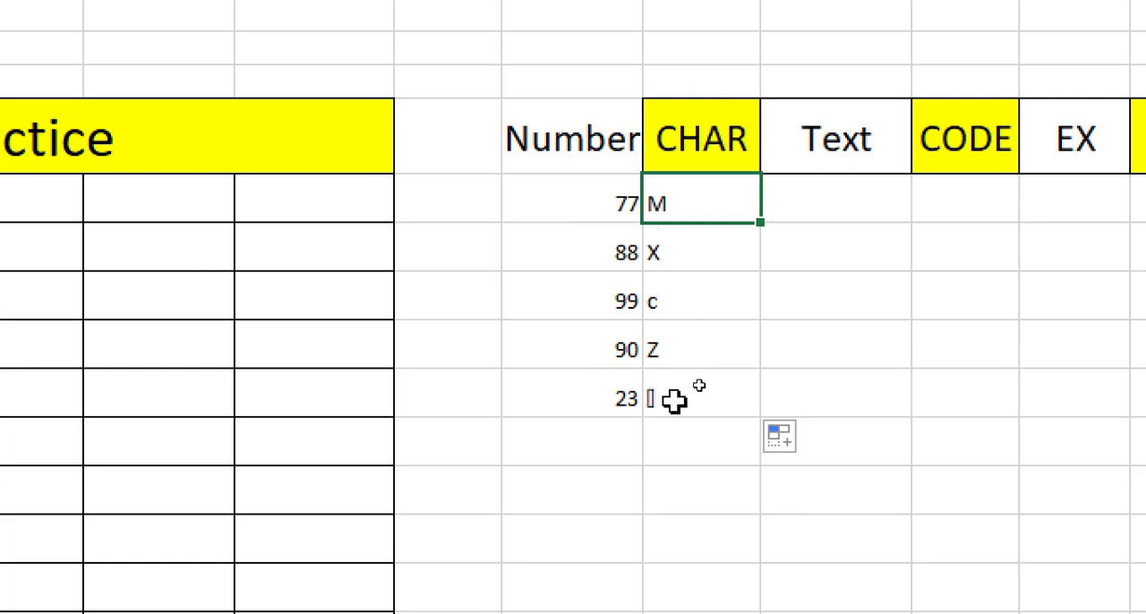
left_click(619, 195)
left_click(693, 197)
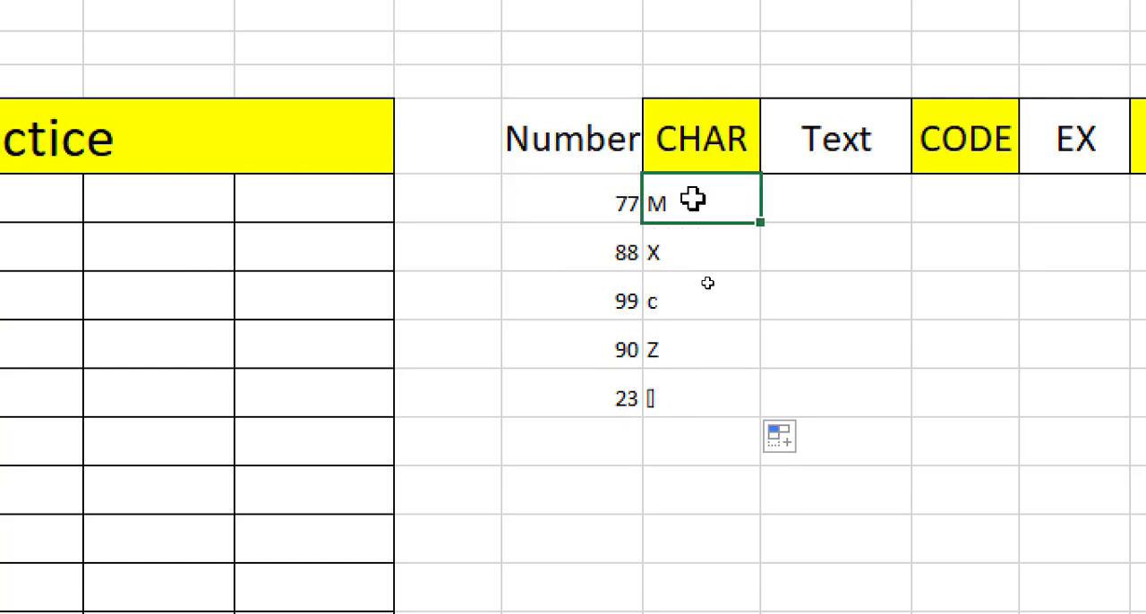
left_click(618, 215)
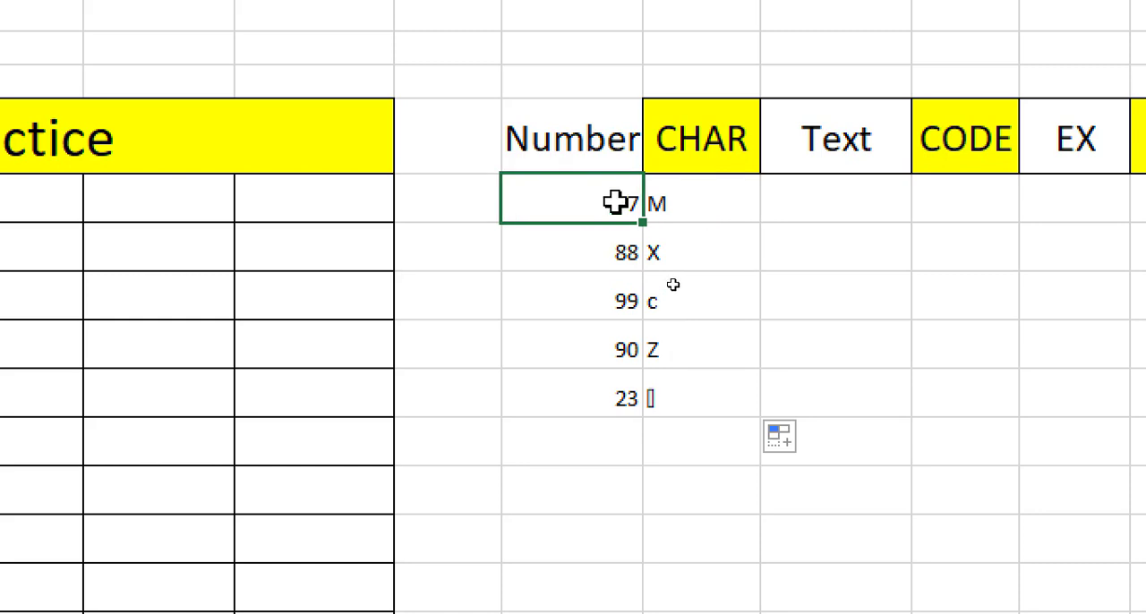
left_click(667, 196)
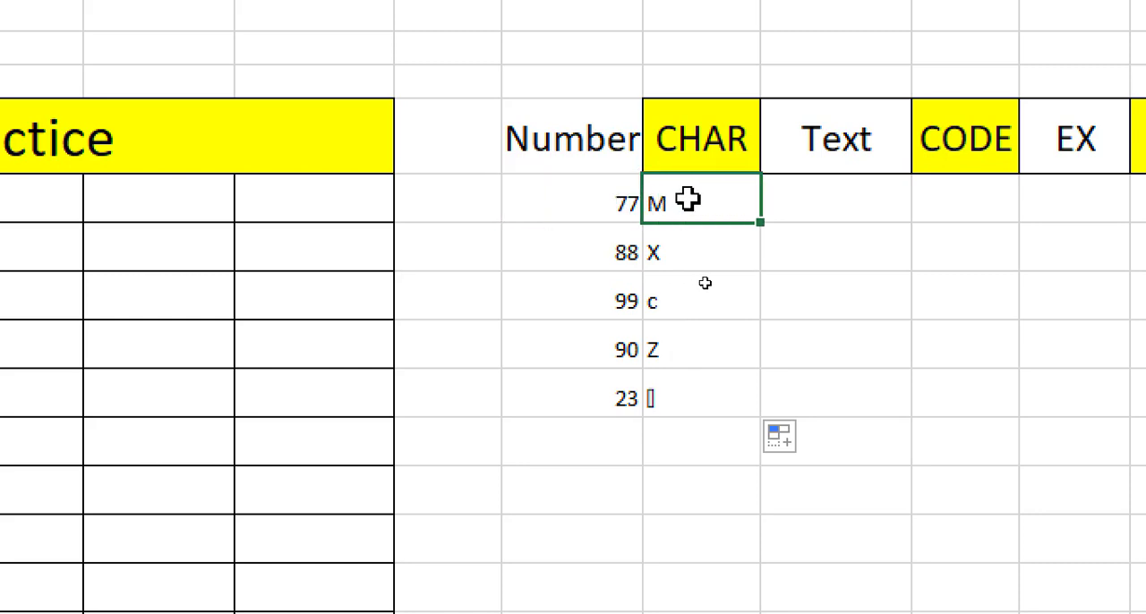
double_click(688, 199)
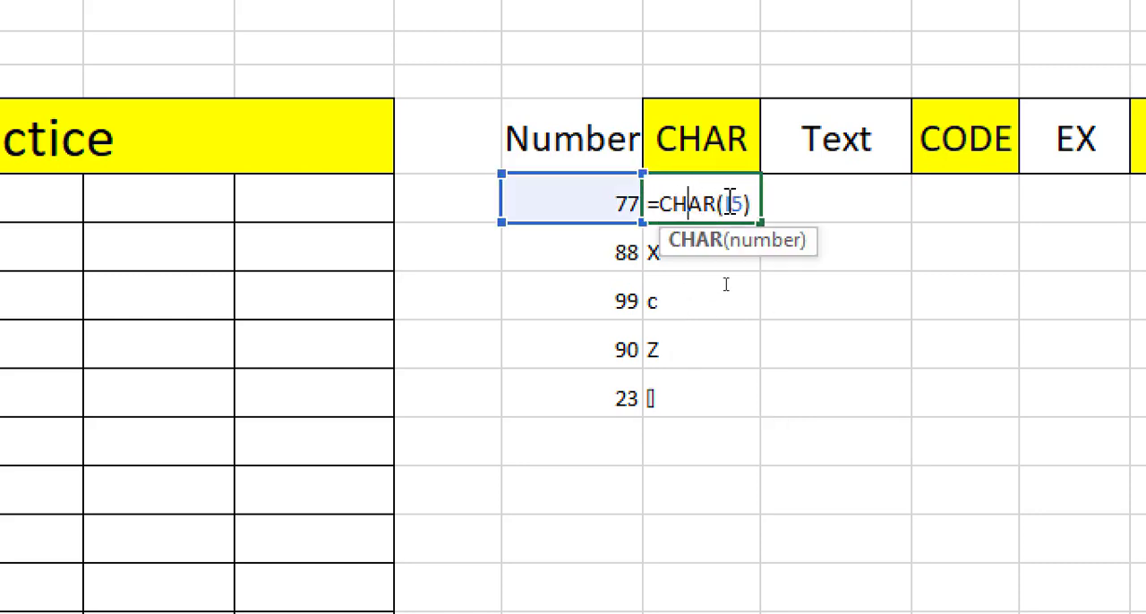
key("Escape")
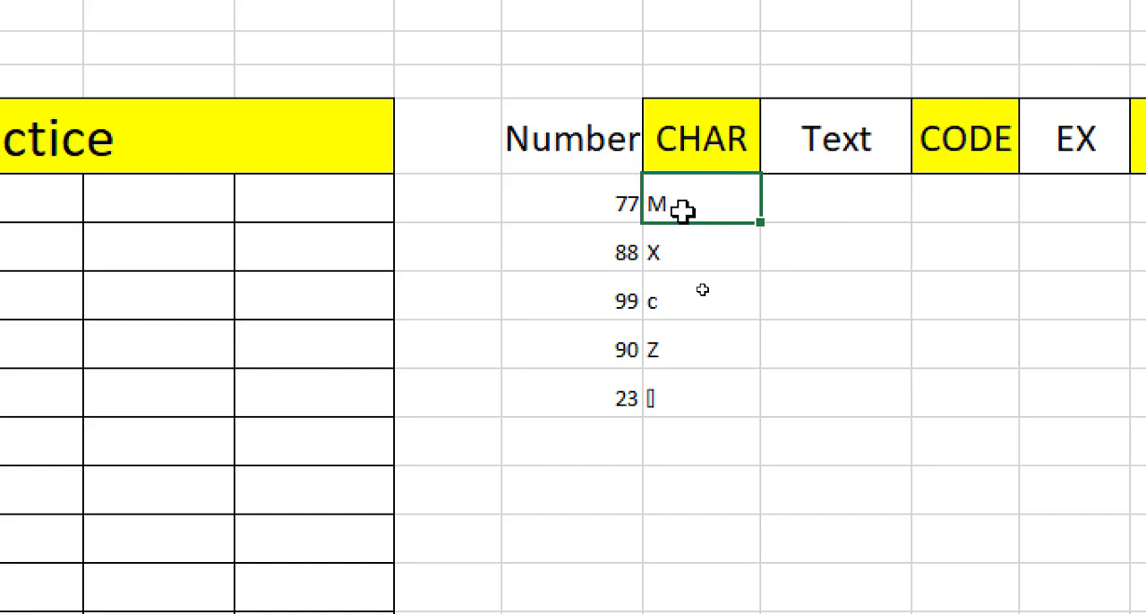
left_click(626, 206)
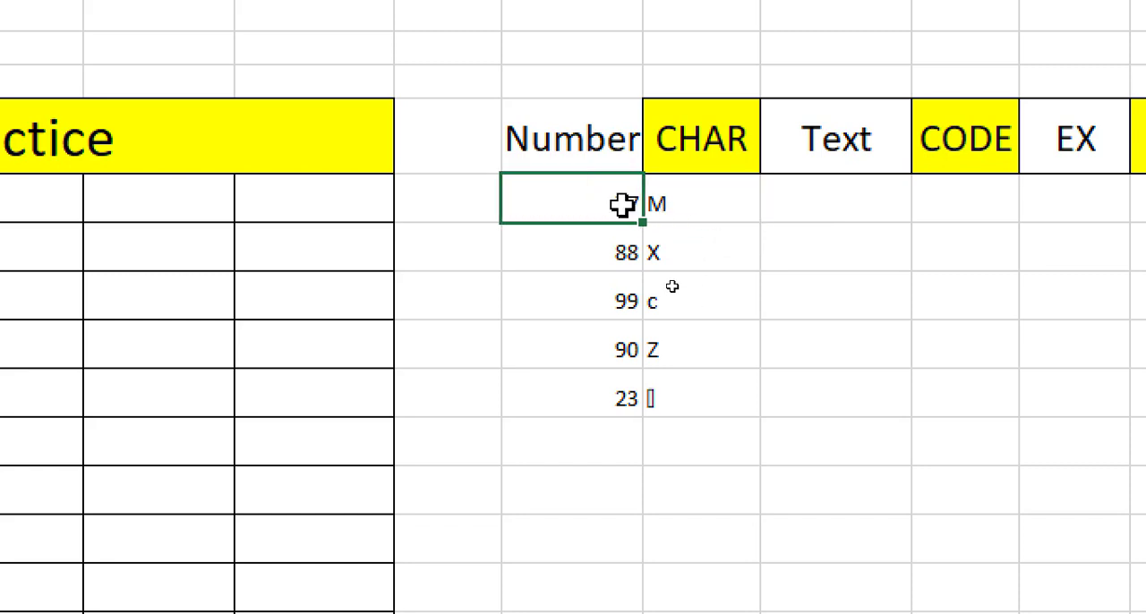
left_click(694, 213)
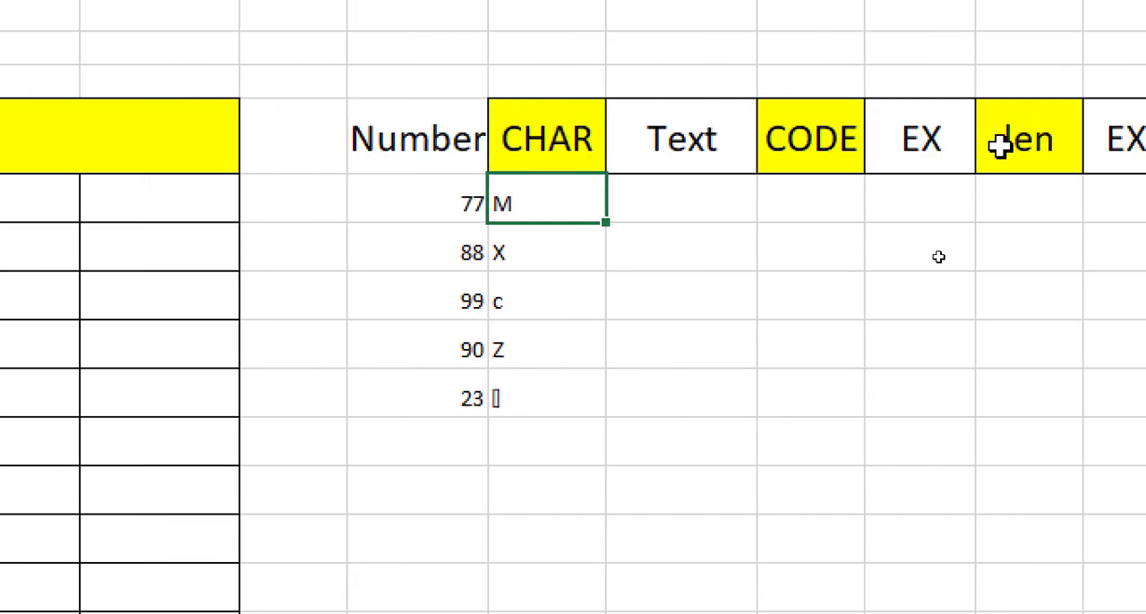
- Enter the letters a, A, B, c and d in consecutive cells below the Text header, starting at K5
left_click(678, 206)
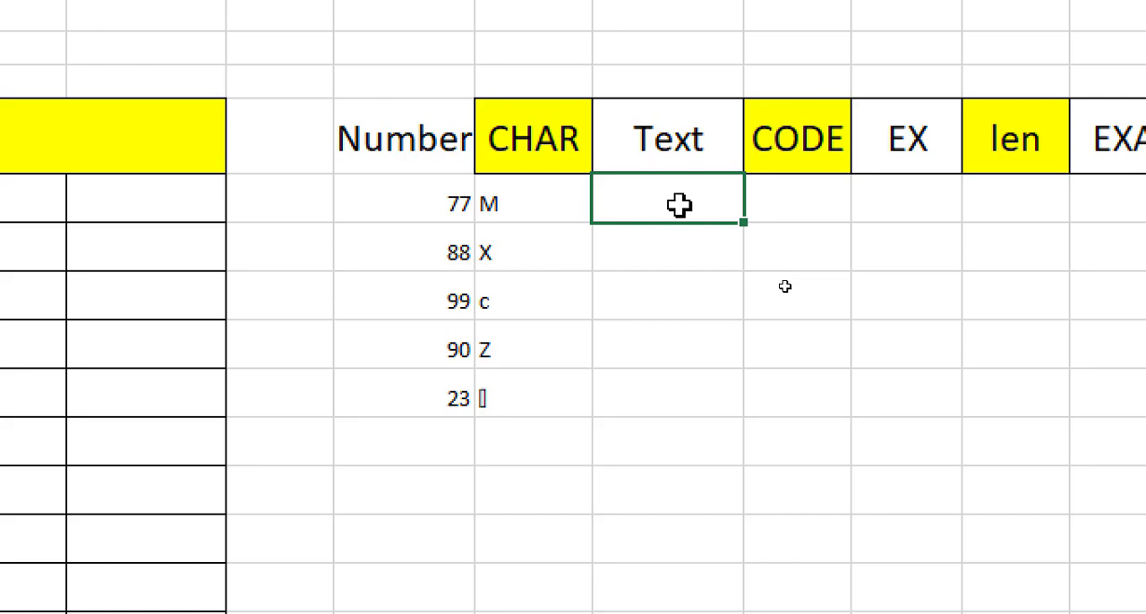
type("a")
key("Return")
key("Return")
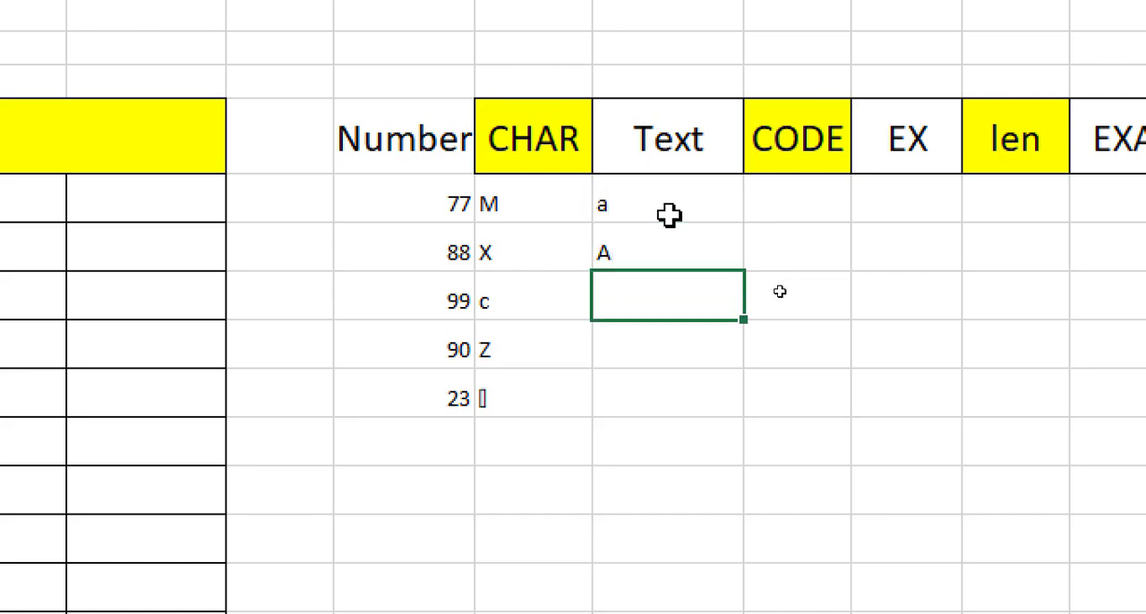
key("Return")
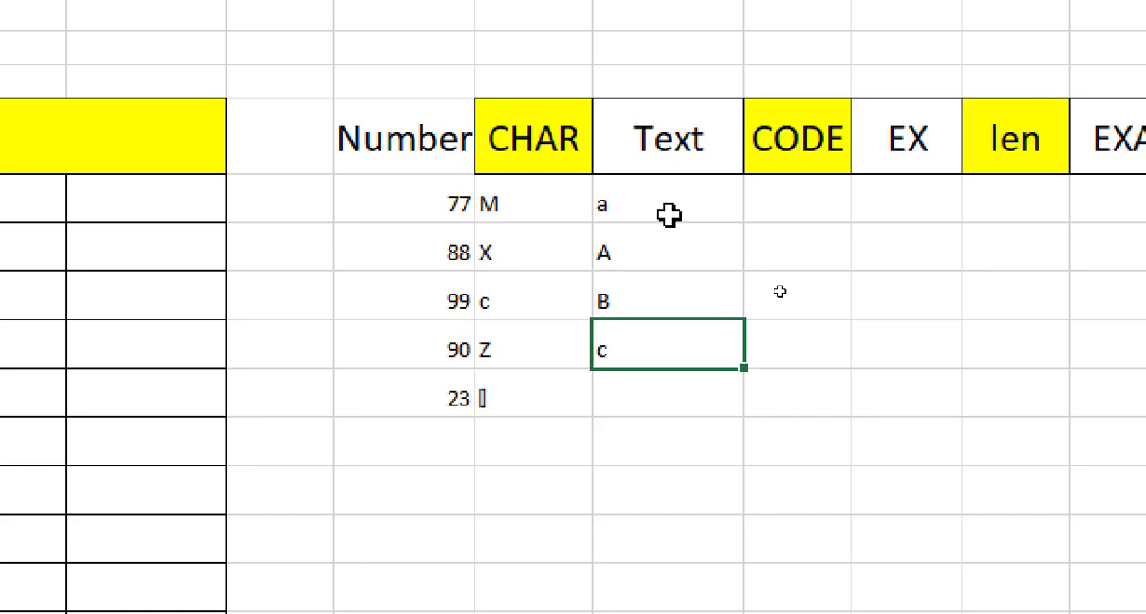
key("Return")
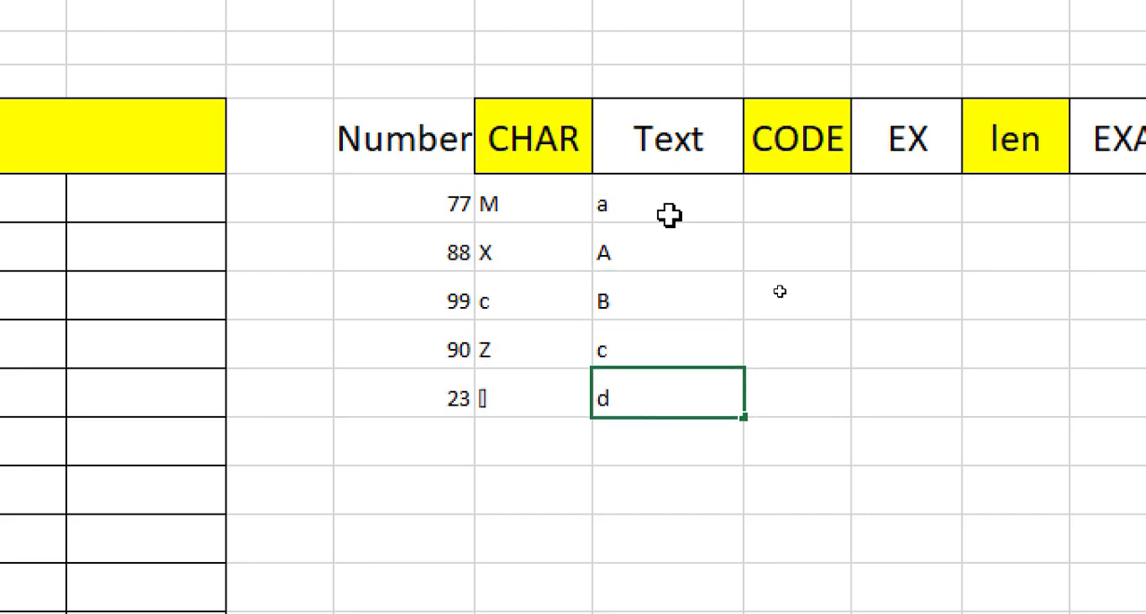
type("d")
left_click(780, 210)
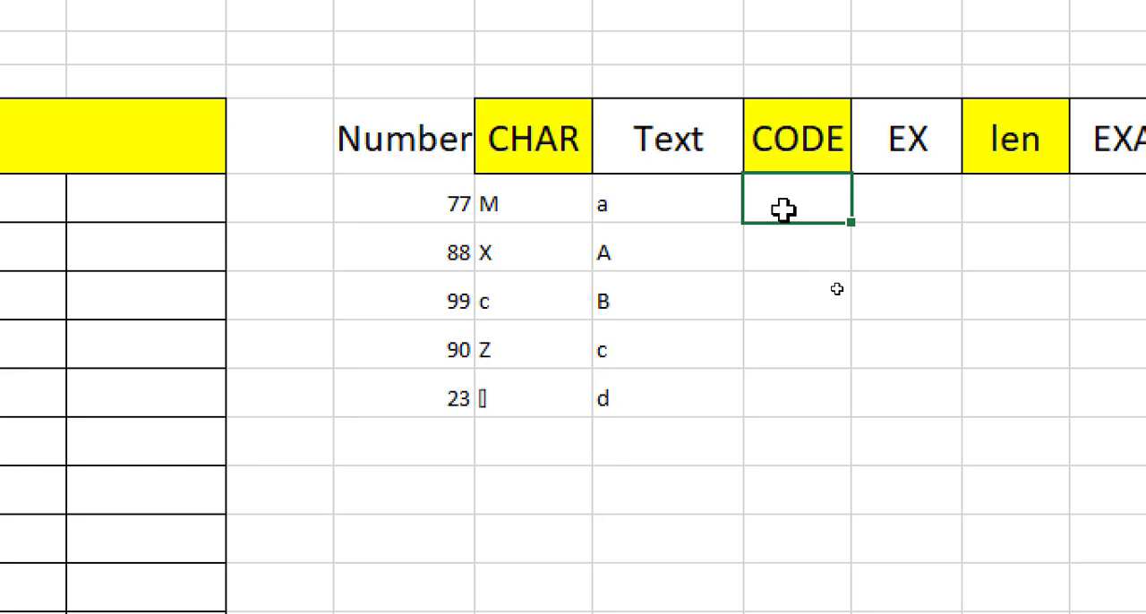
- Enter the formula =code(K5) in cell L5 below the CODE header to get the first letter's character code
left_click(646, 203)
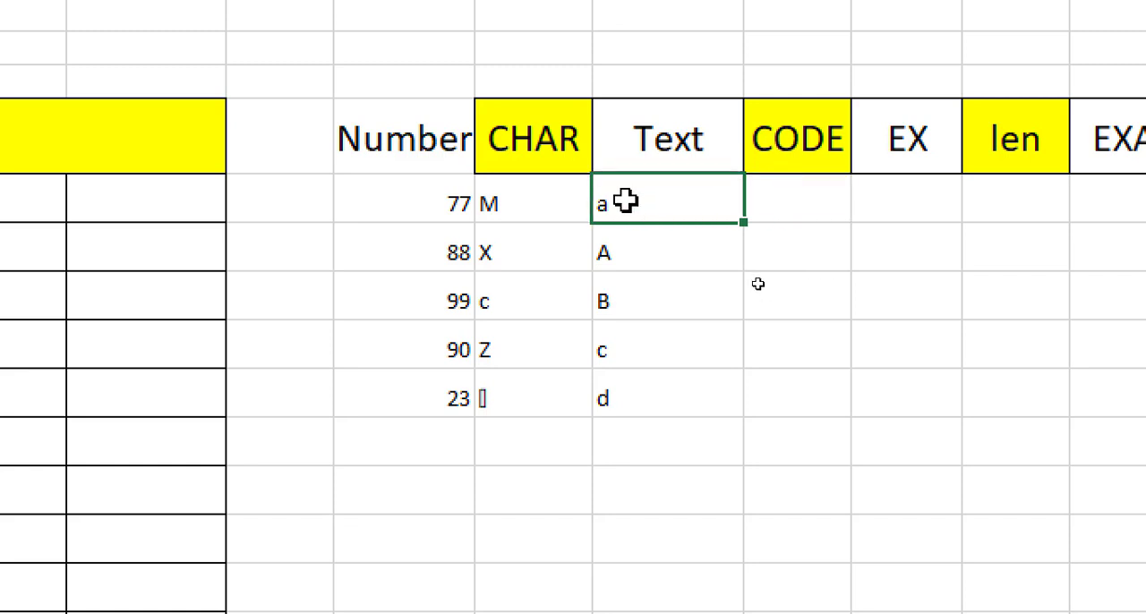
left_click(621, 254)
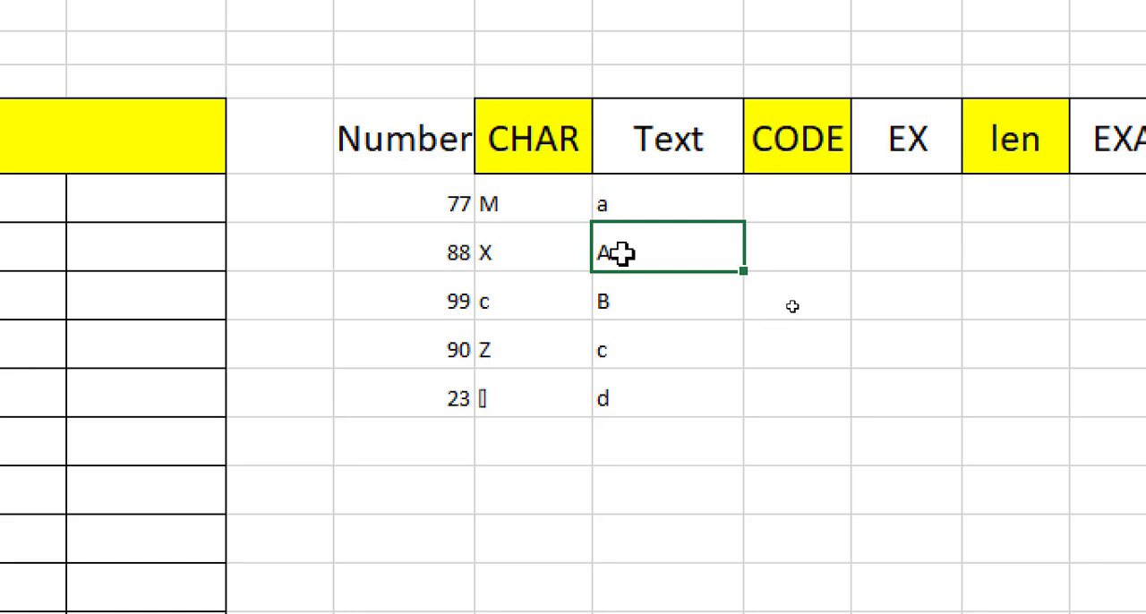
left_click(801, 201)
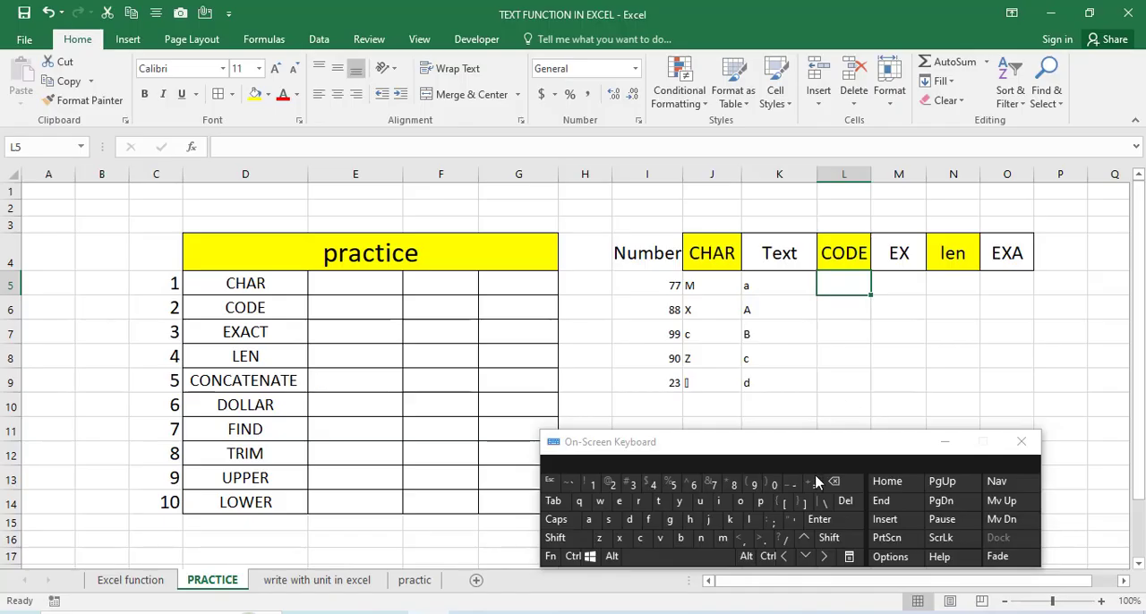
left_click(813, 484)
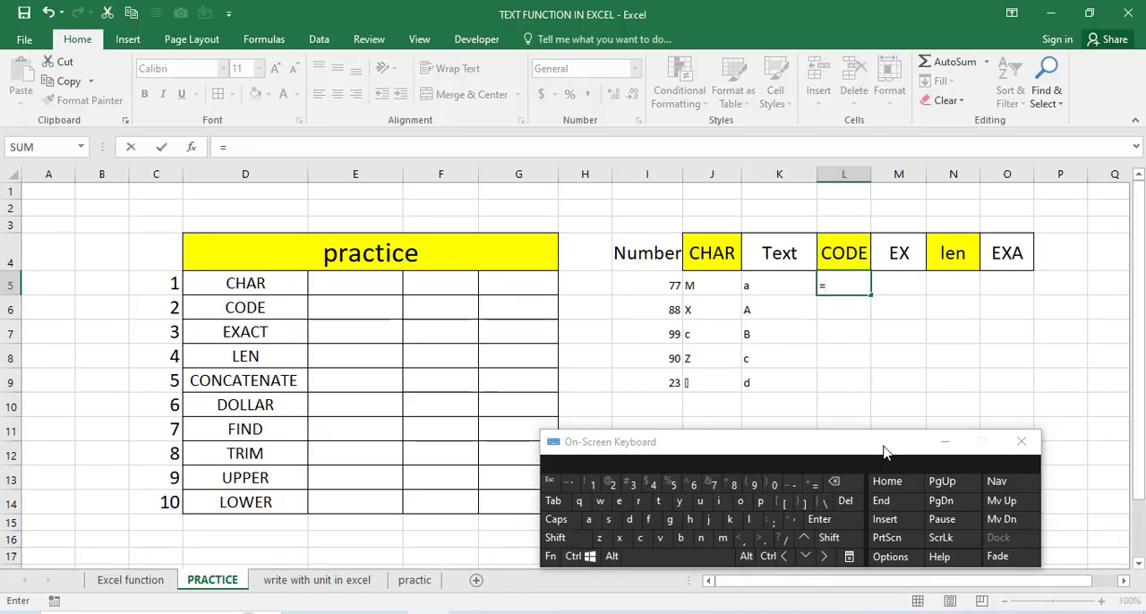
left_click(942, 442)
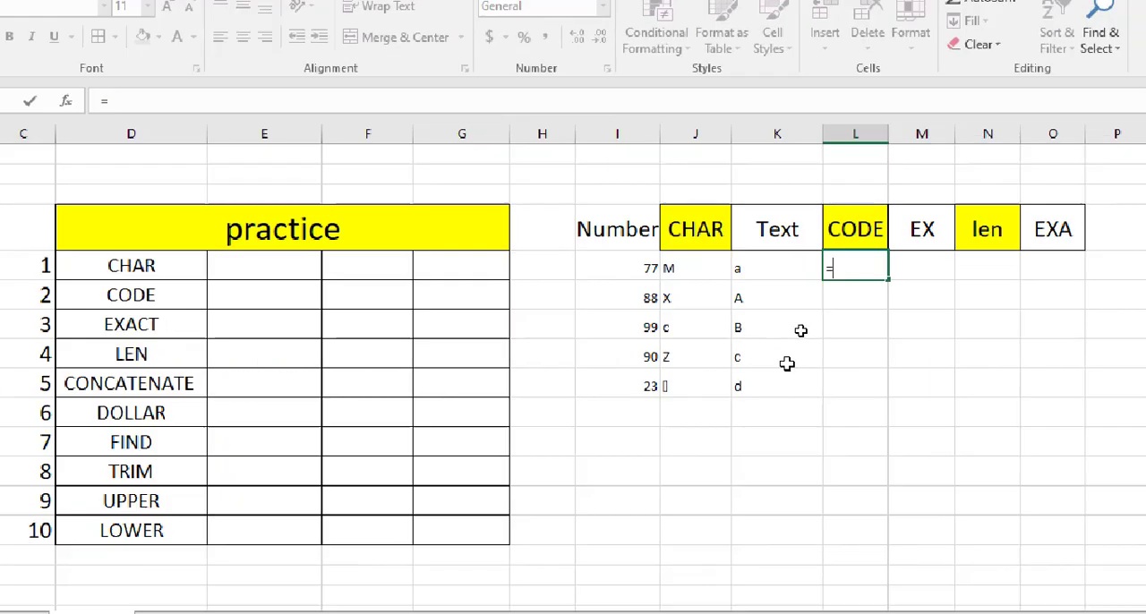
type("c")
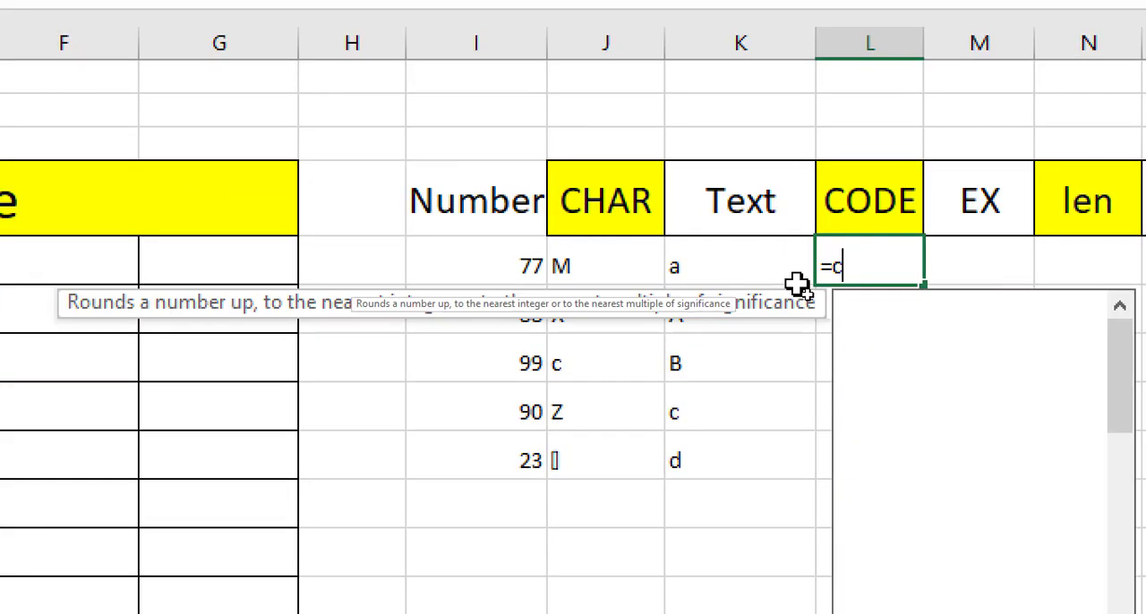
type("ode(")
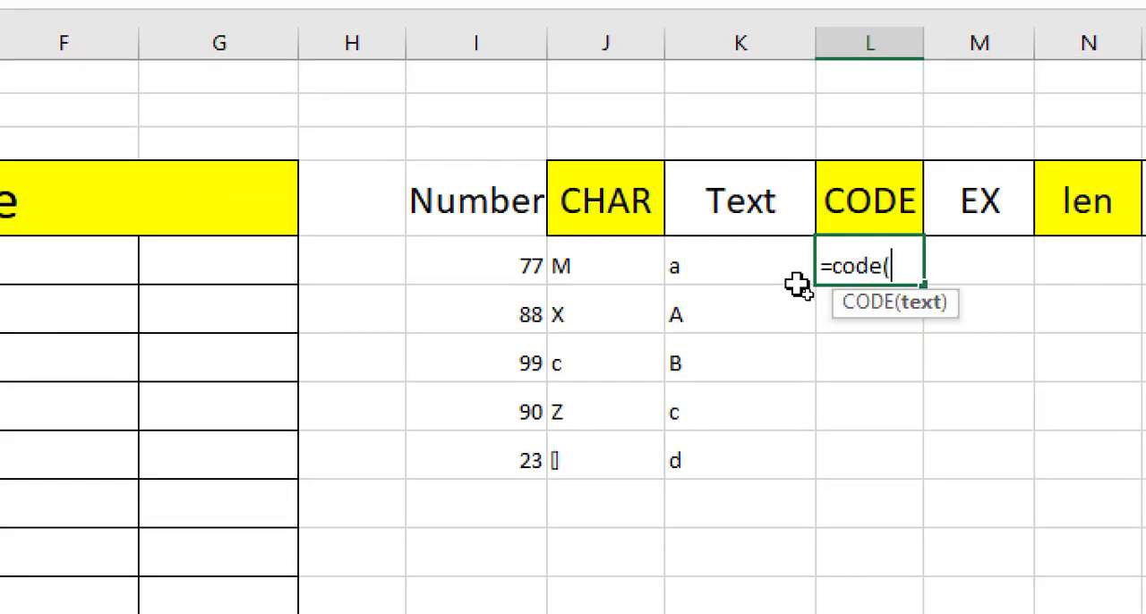
left_click(761, 274)
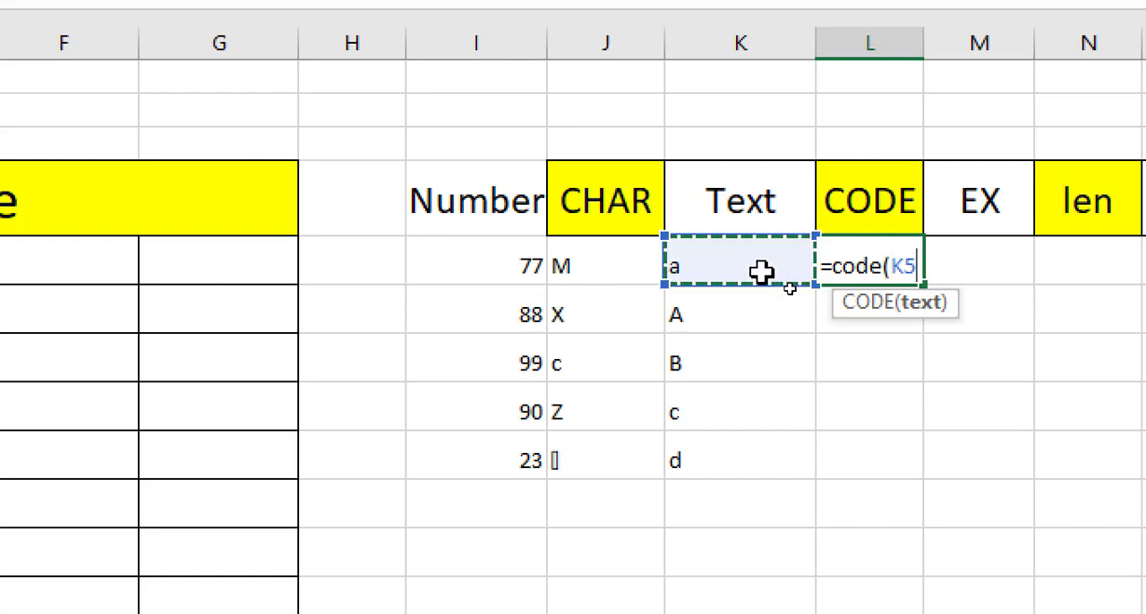
type(")")
key("Return")
- Fill the CODE formula from L5 down through L9 to cover the remaining letters
key("Up")
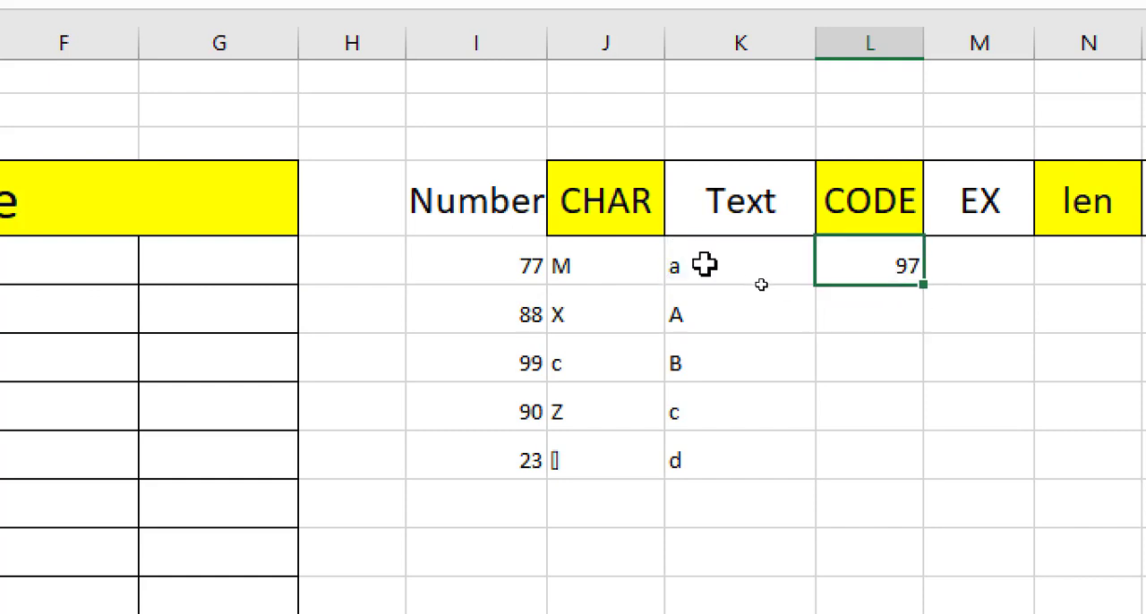
left_click(706, 264)
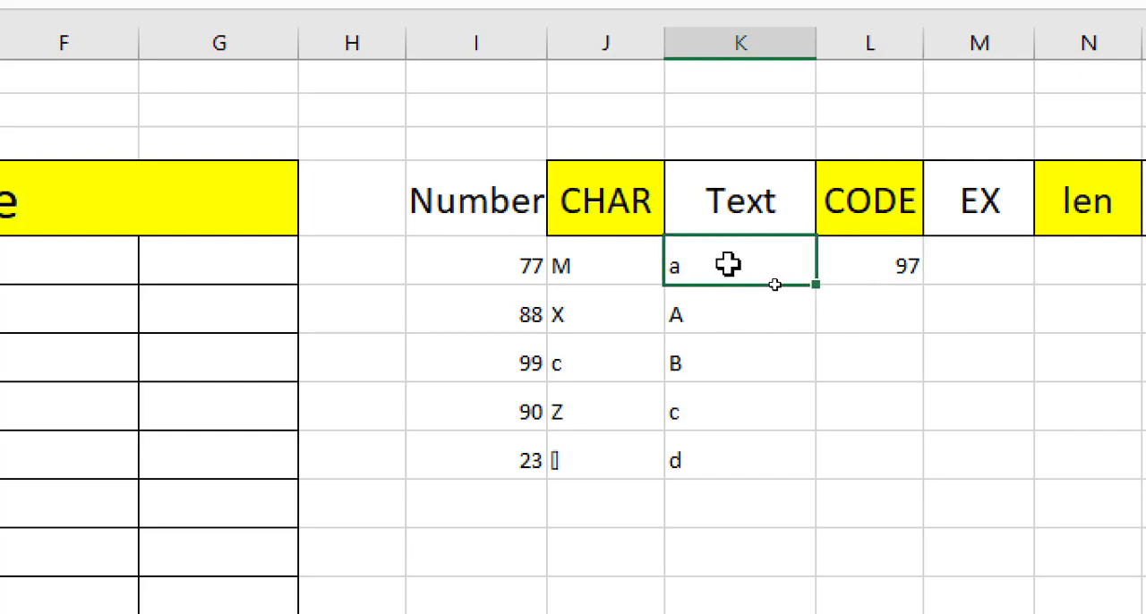
left_click(865, 260)
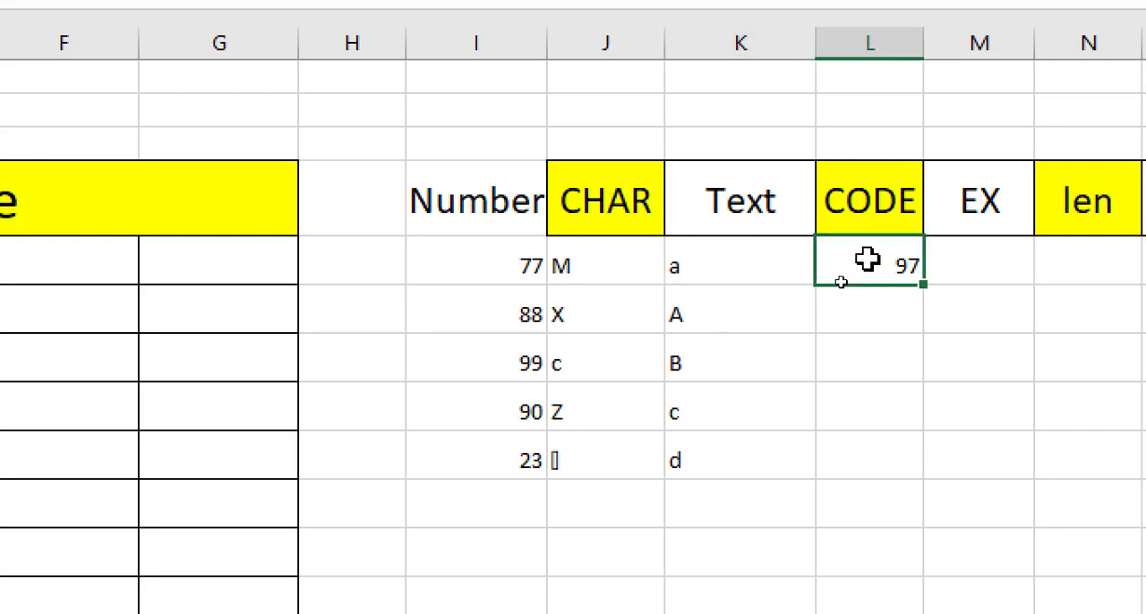
left_click(720, 309)
left_click(906, 262)
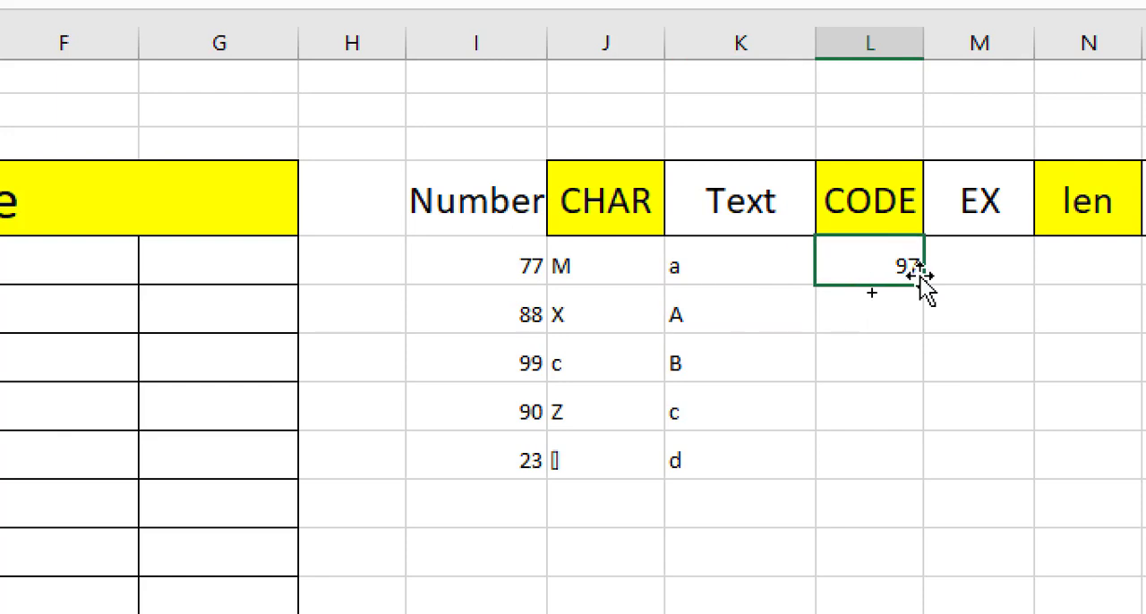
left_click_drag(924, 283, 916, 471)
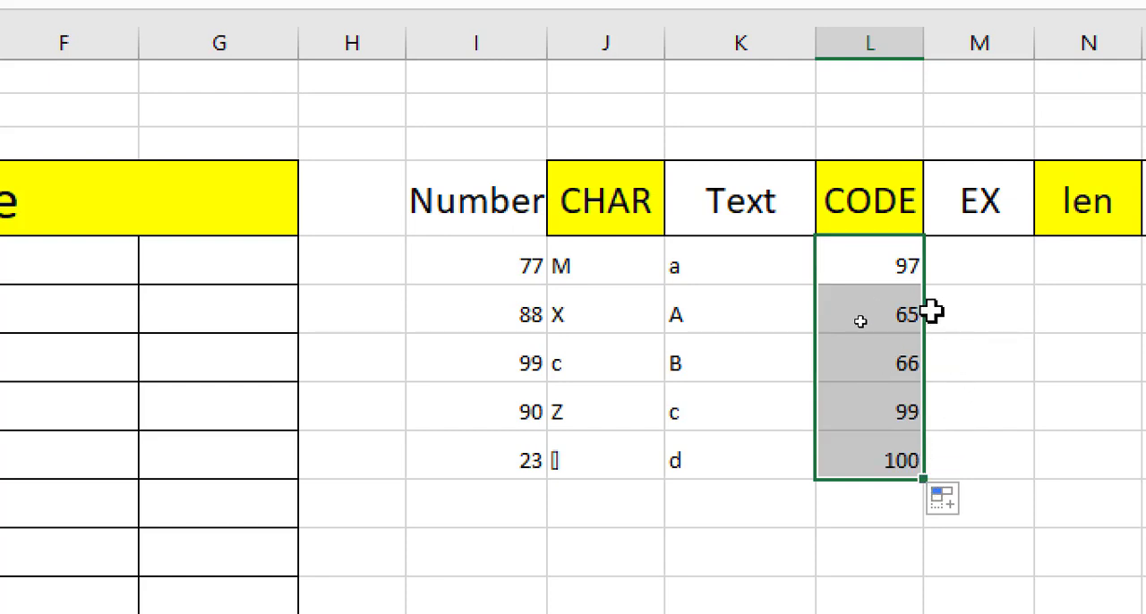
- Review the CODE results in column L and the CHAR and CODE headers against the practice function list
left_click(837, 456)
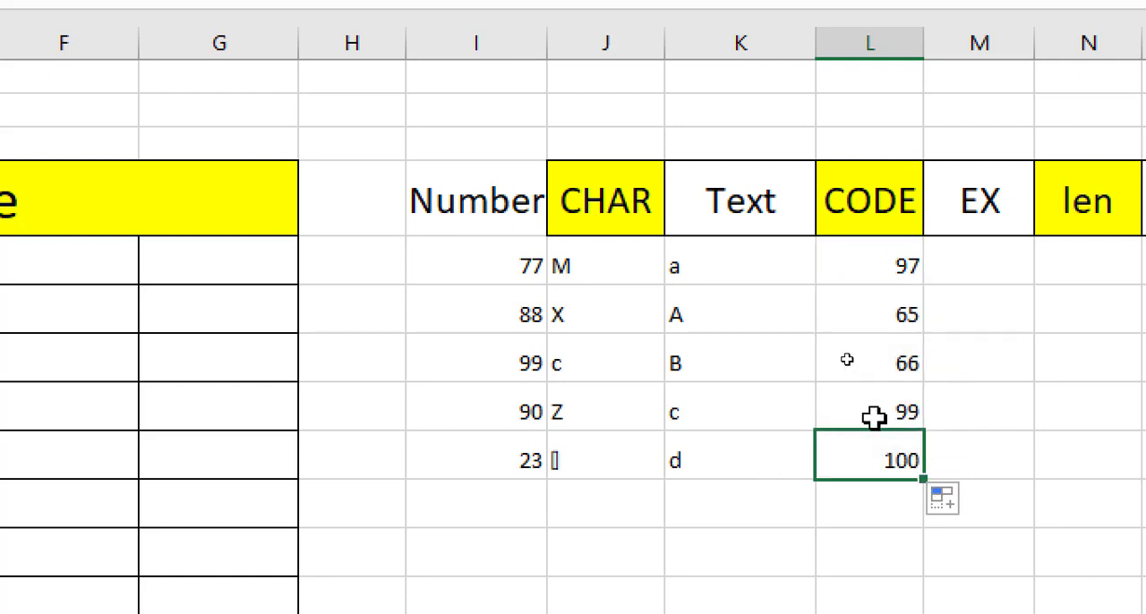
left_click(851, 406)
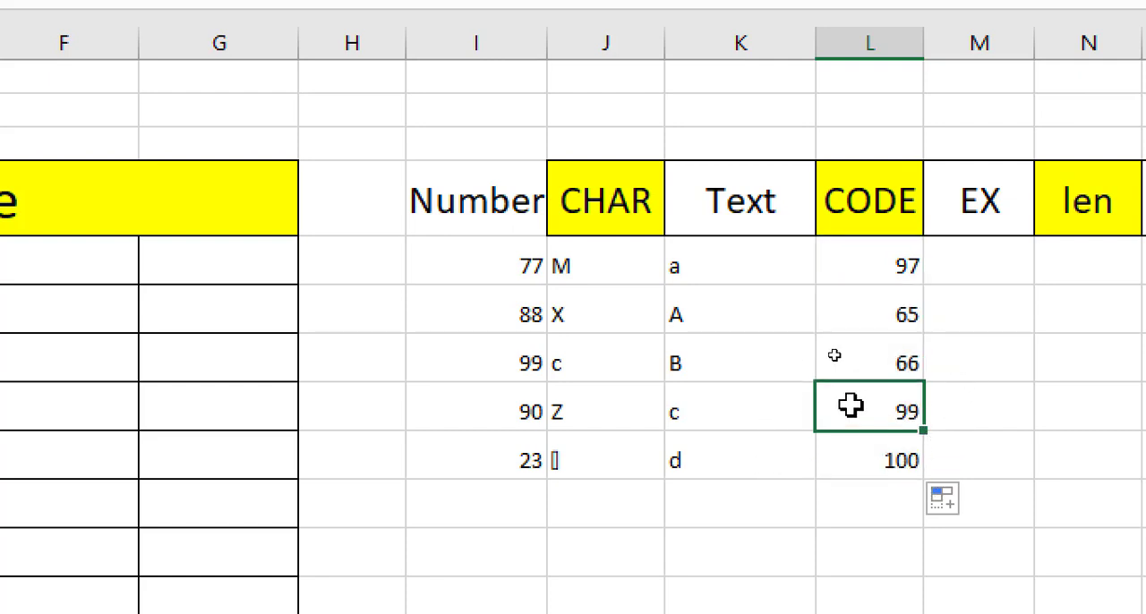
left_click(882, 315)
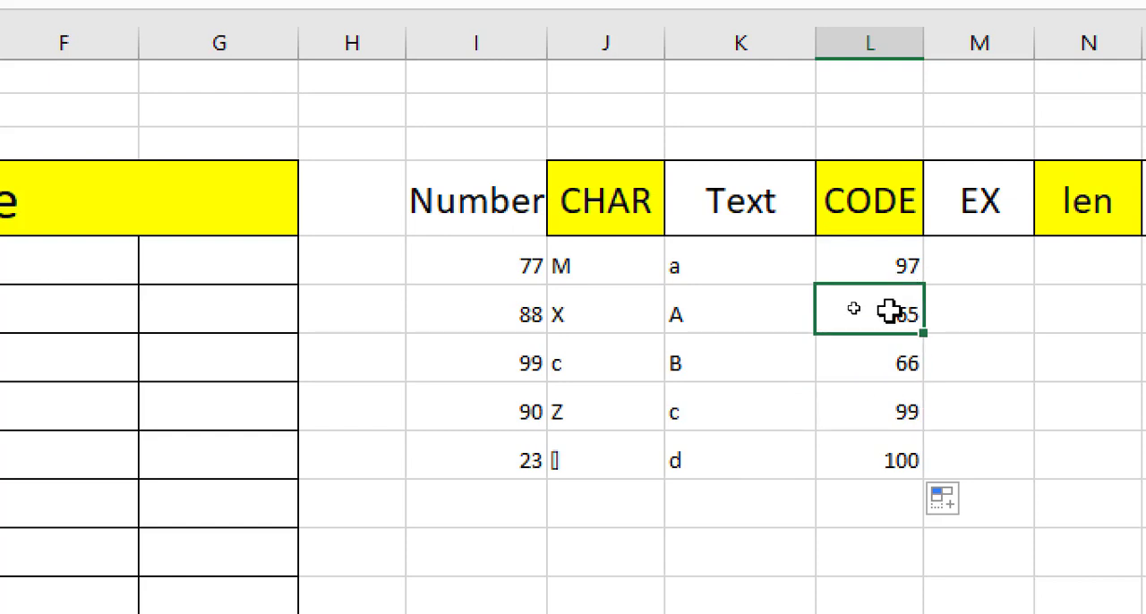
left_click(875, 351)
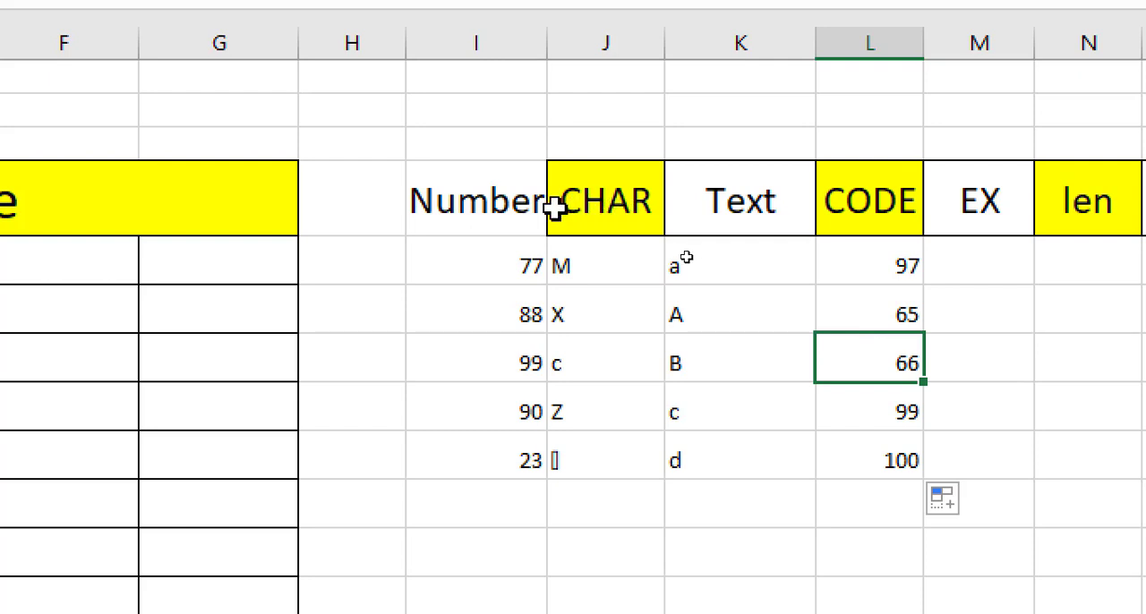
left_click(600, 206)
left_click(882, 197)
scroll(1016, 223, "right", 2)
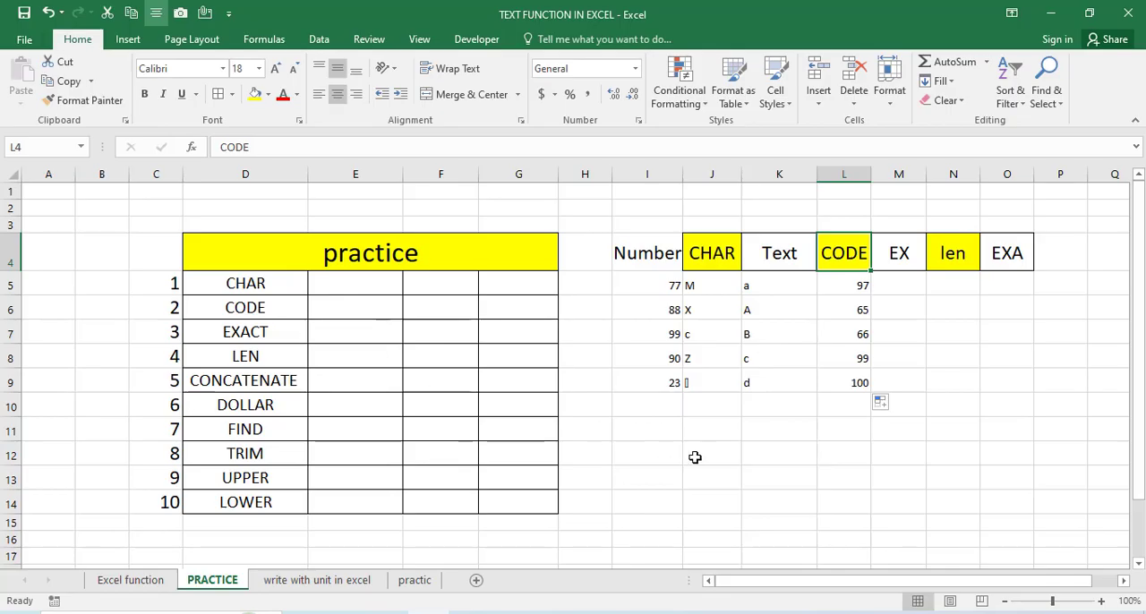
left_click(697, 457)
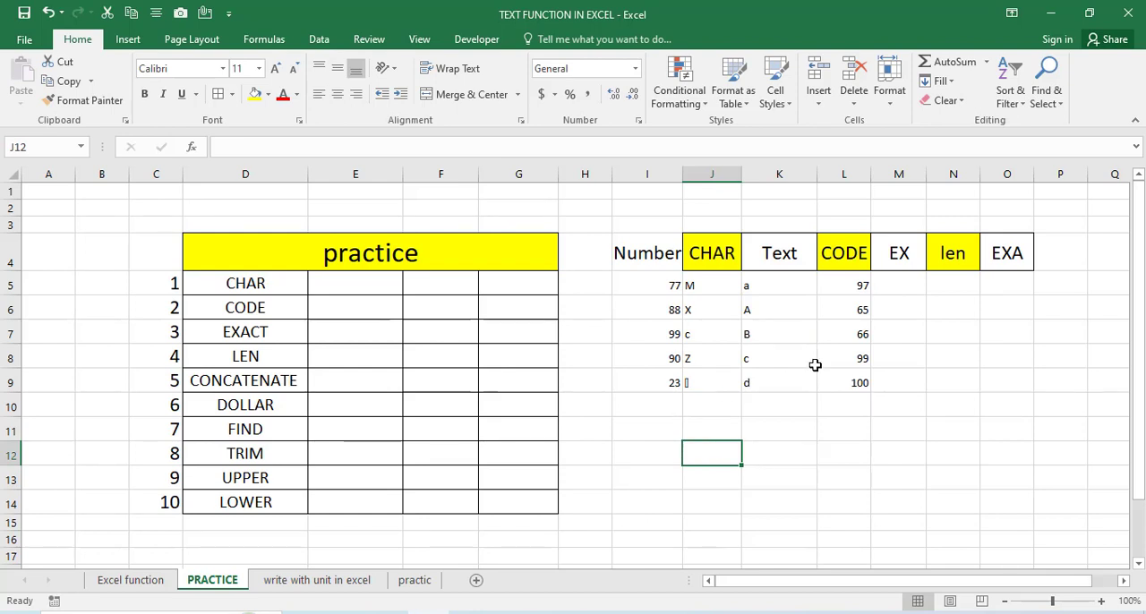
- Enter the word ram in both cells I12 and J12 below the existing data
left_click(638, 450)
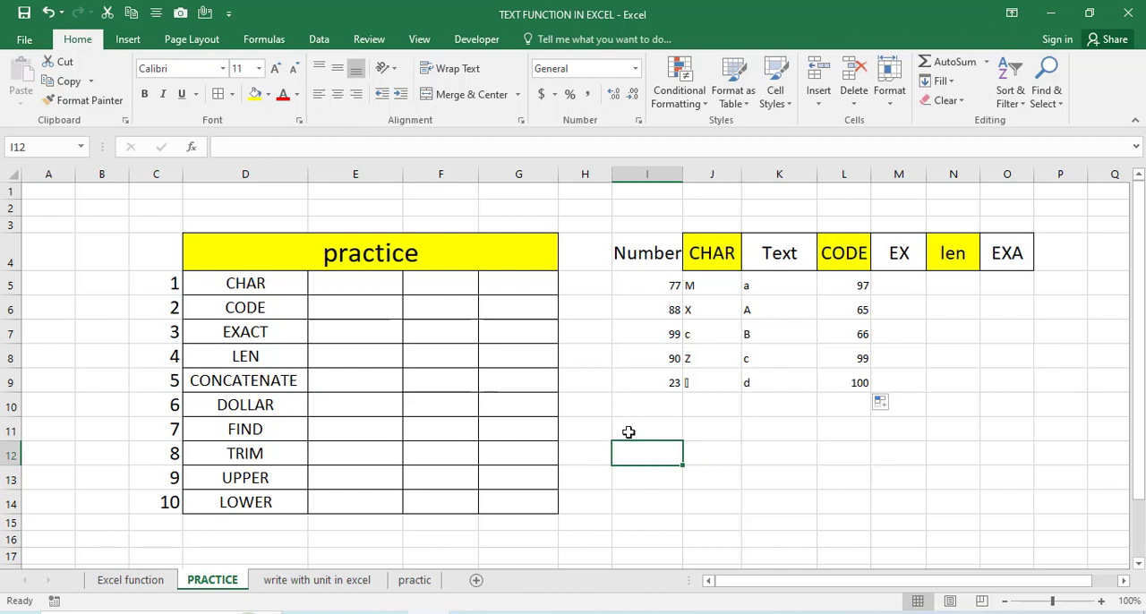
type("ram")
key("Tab")
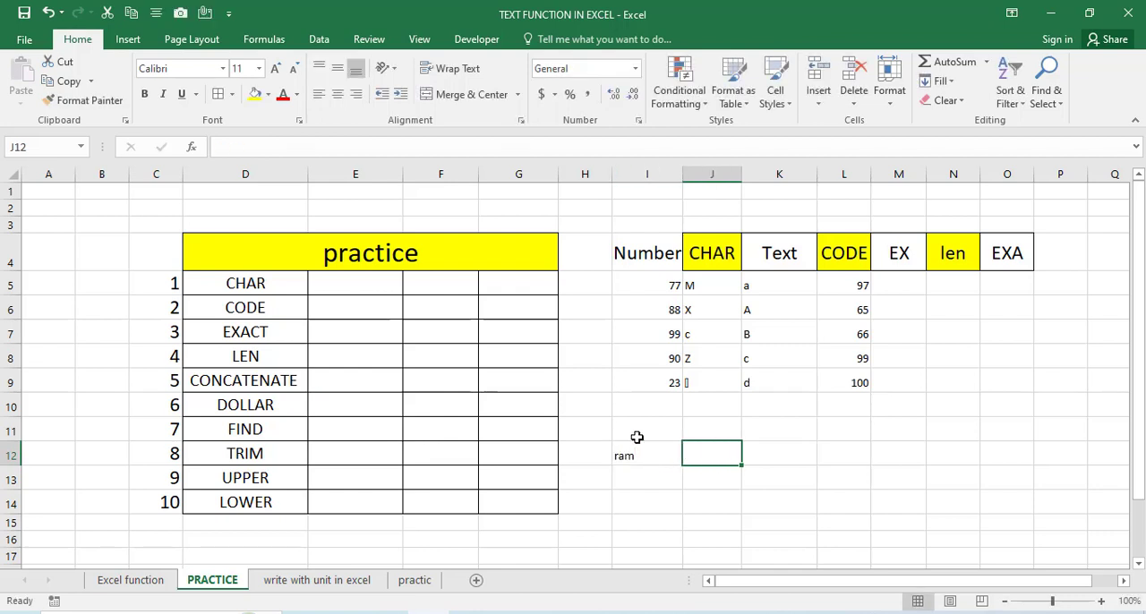
type("ram")
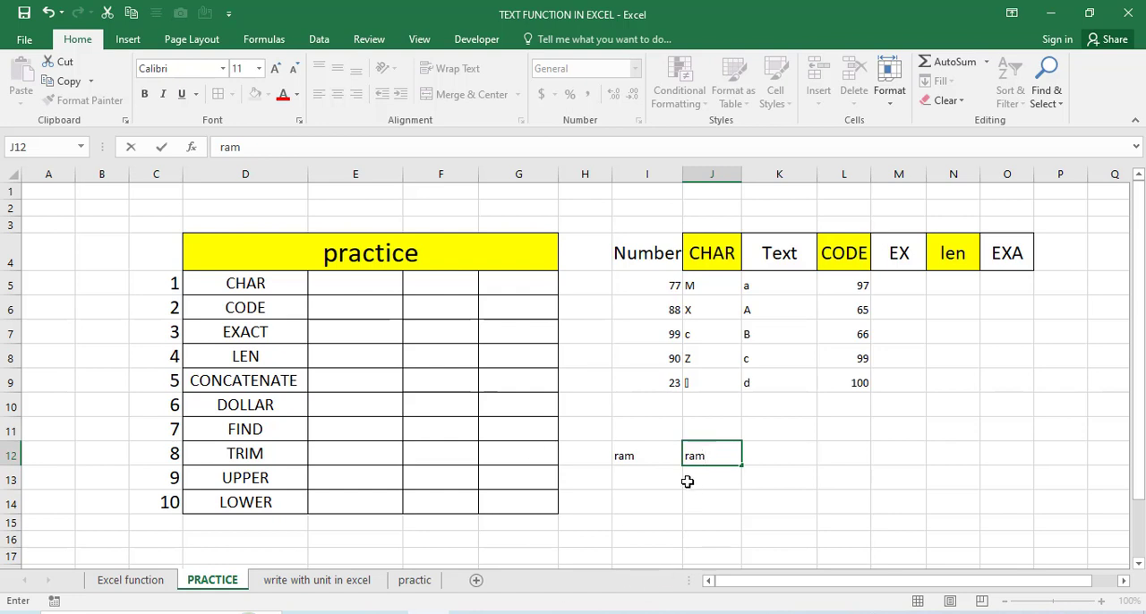
left_click(698, 521)
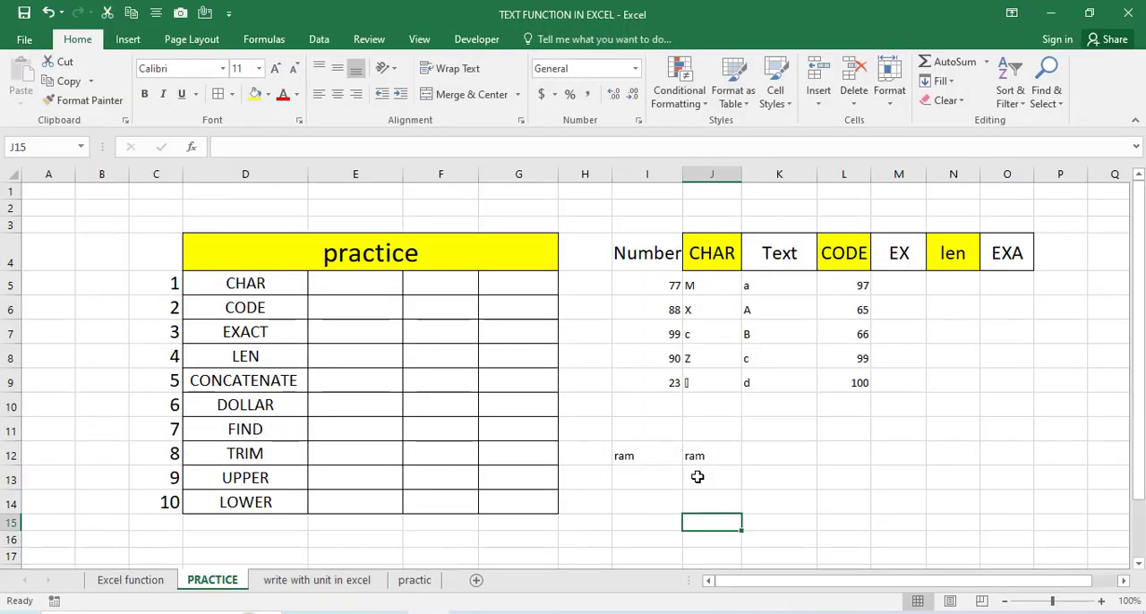
- Enter the formula =exact(I12,J12) in cell K12 to compare the two words
left_click(716, 472)
left_click(752, 439)
left_click(761, 455)
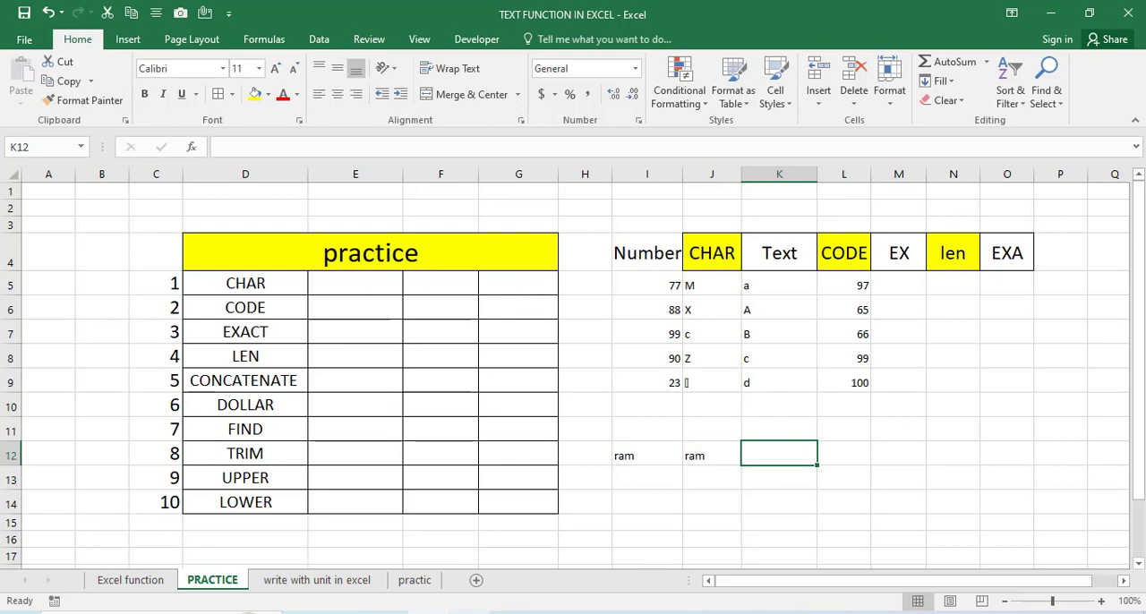
left_click(549, 612)
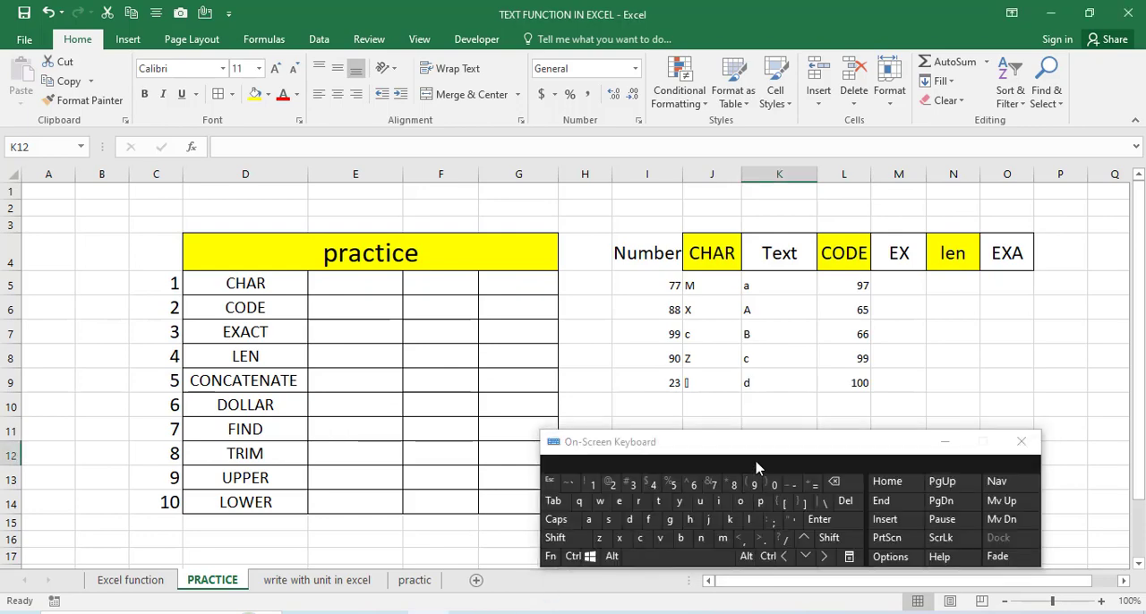
left_click_drag(755, 446, 702, 555)
left_click(762, 598)
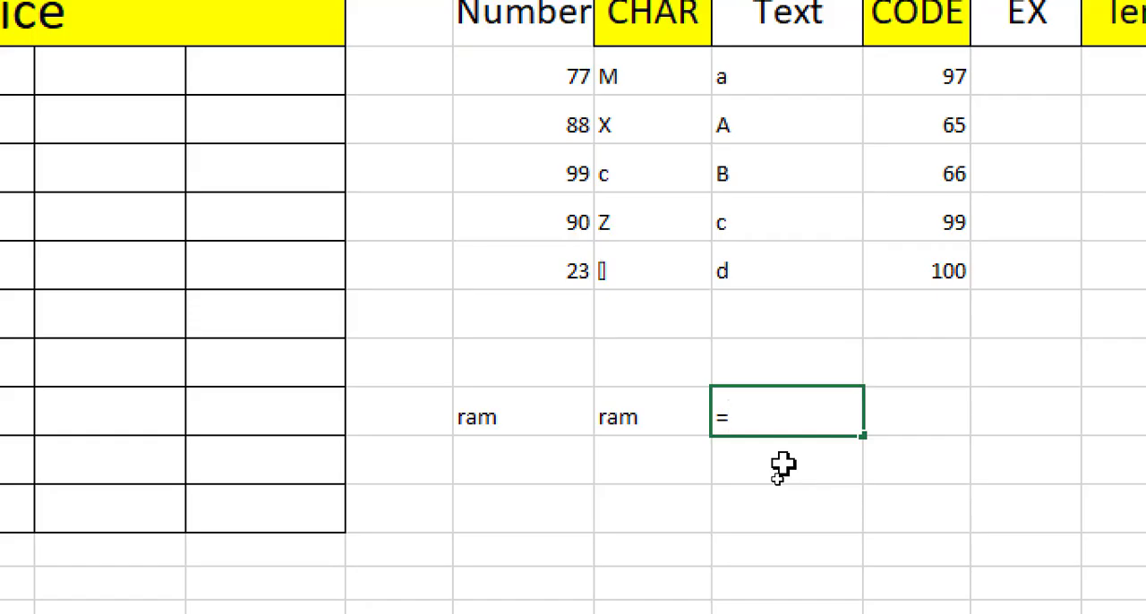
left_click(775, 480)
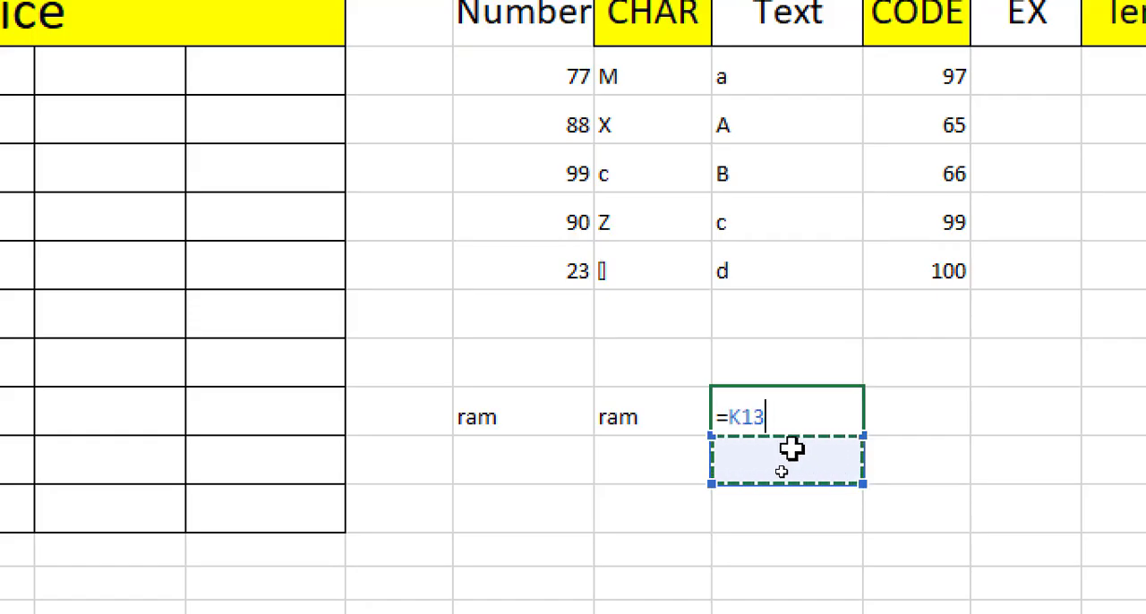
key("BackSpace")
key("BackSpace")
key("BackSpace")
type("exac")
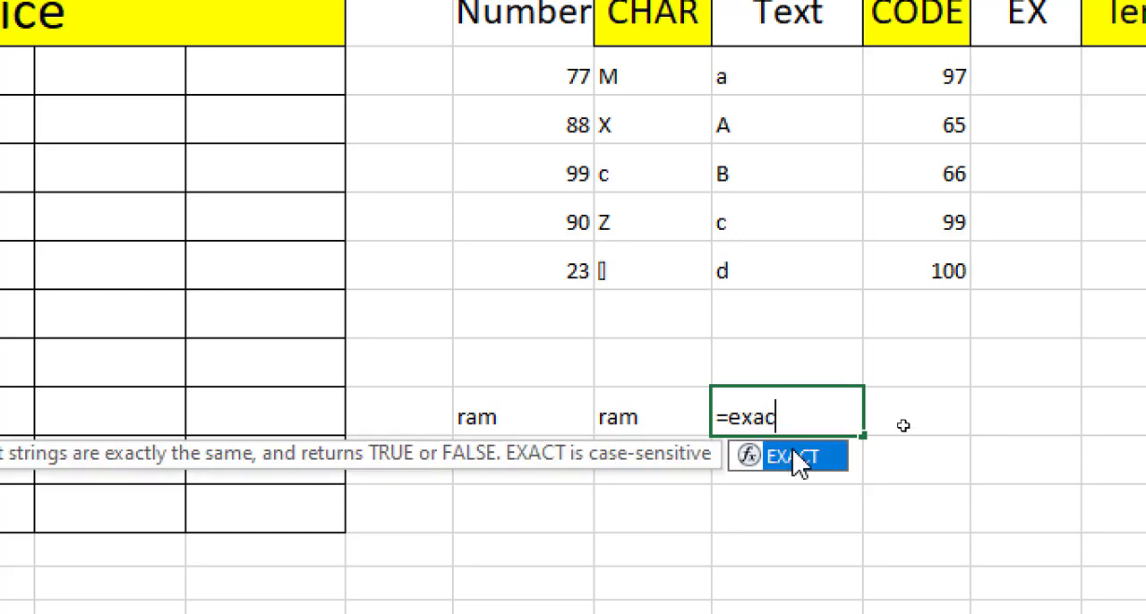
type("t")
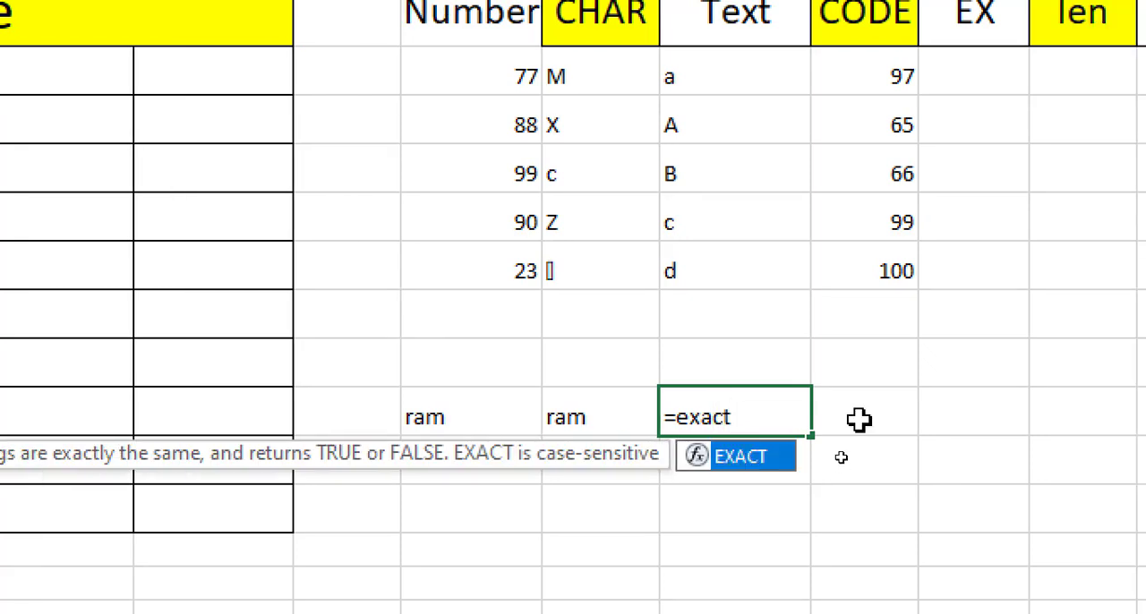
type("(")
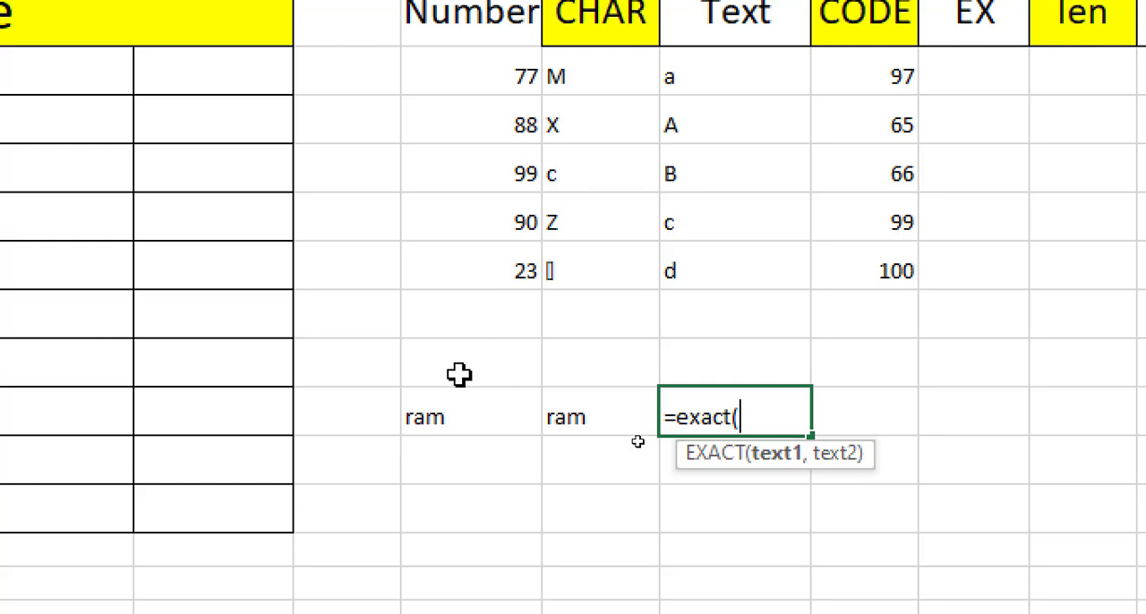
left_click(445, 417)
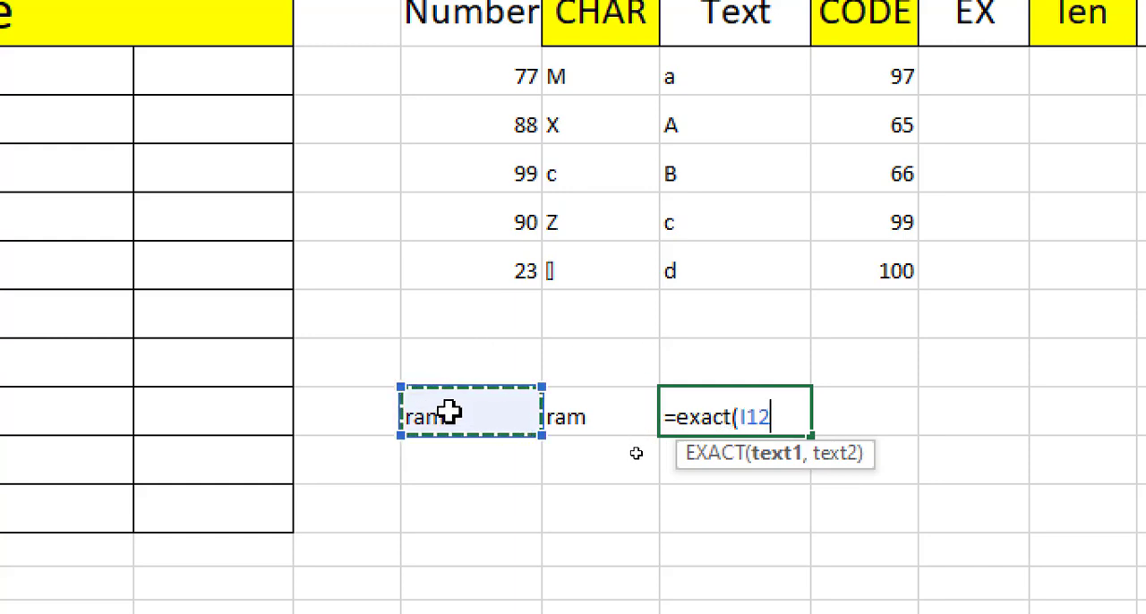
type(",")
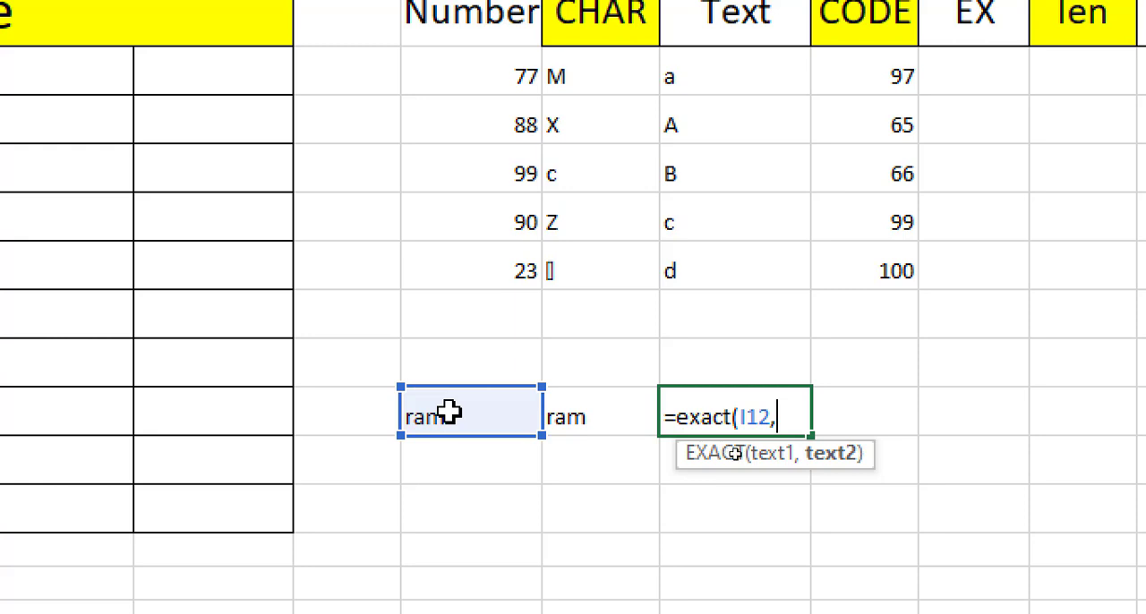
left_click(586, 409)
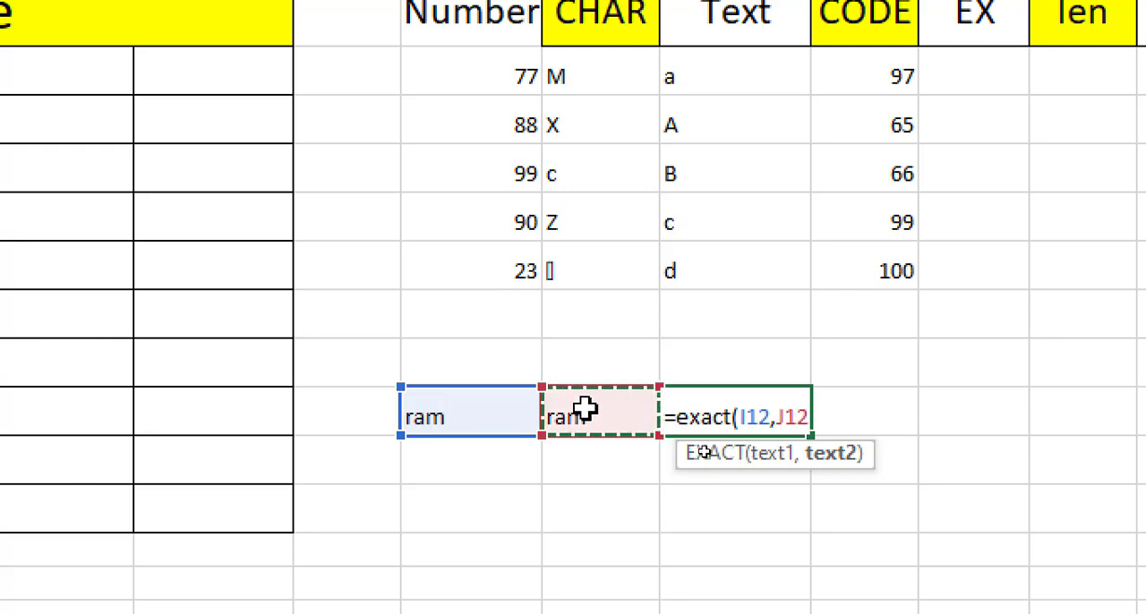
type(")")
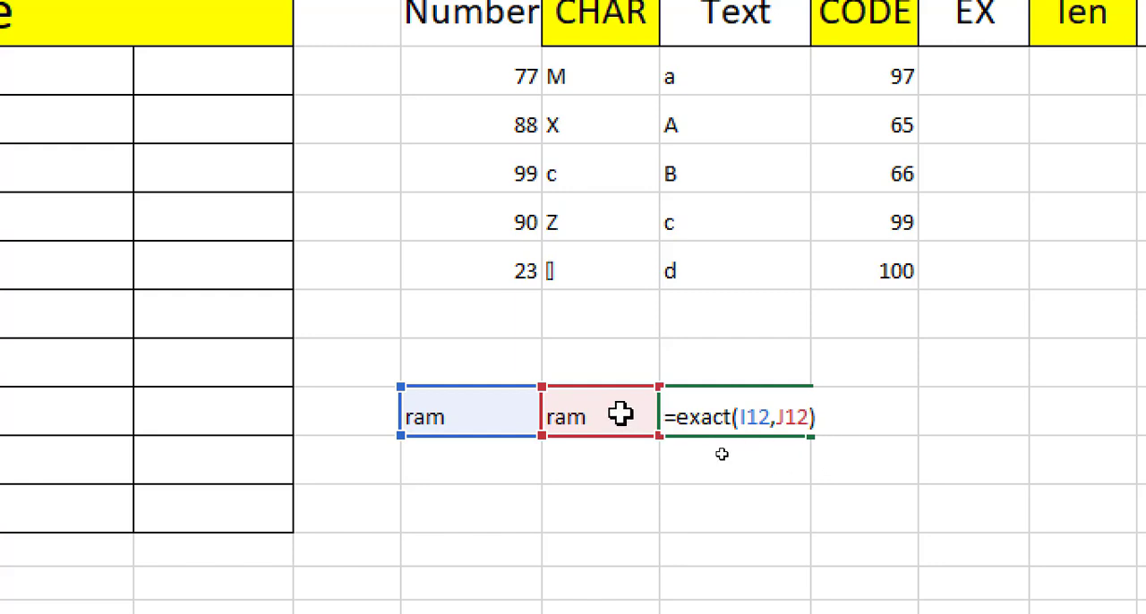
key("Return")
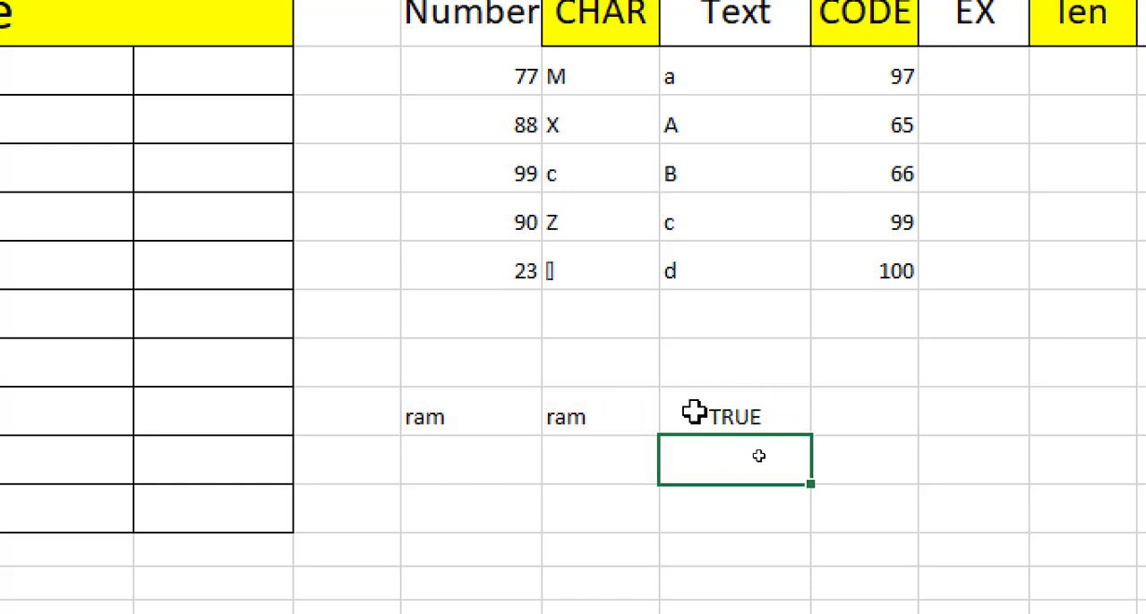
- Change the word in J12 to rama and check the EXACT result in K12
left_click(588, 415)
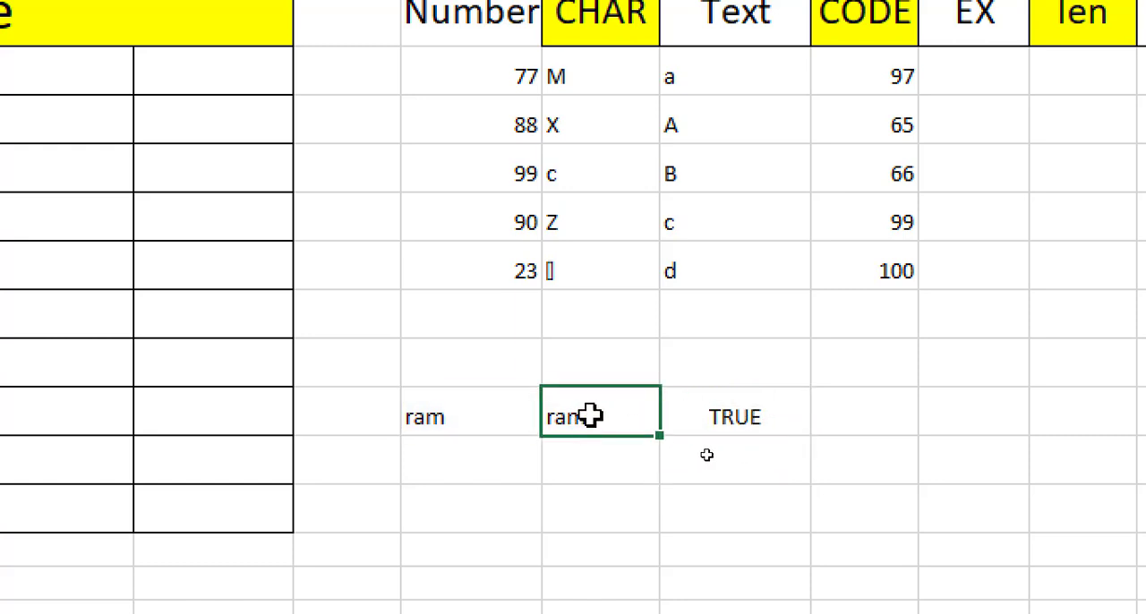
type("a")
left_click(745, 505)
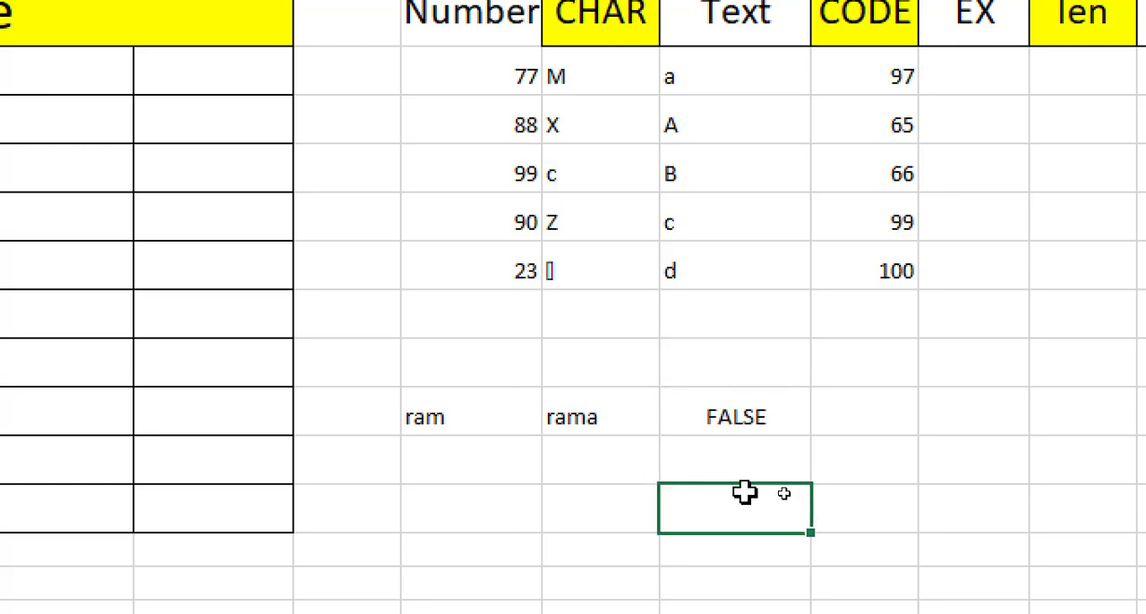
left_click(740, 414)
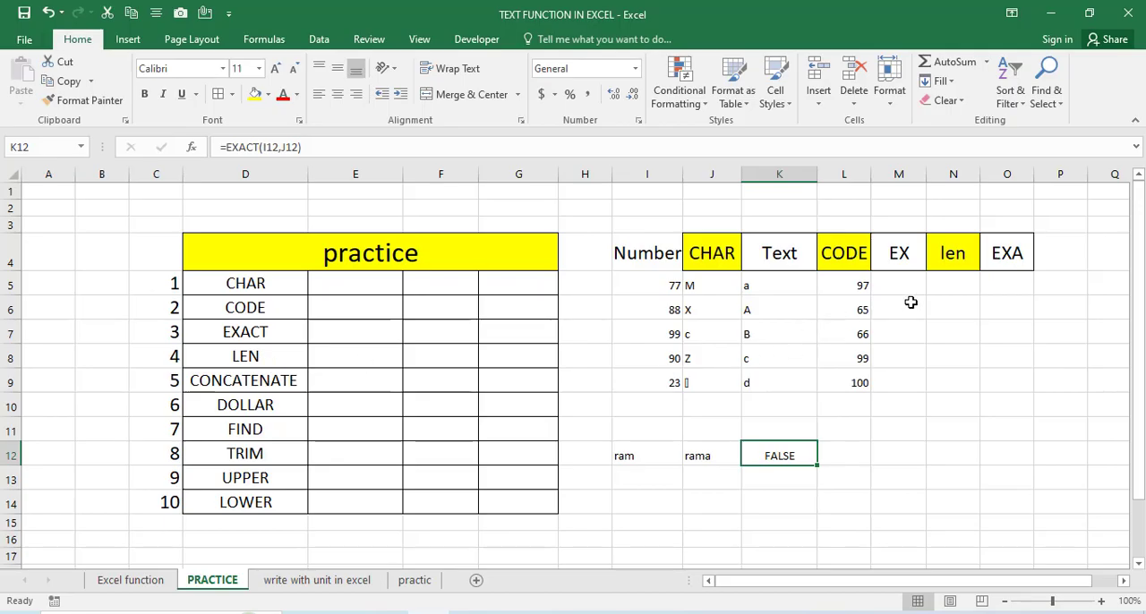
- Widen column M and enter computer, education and qualification in M5 through M7 below the EX header
left_click(954, 284)
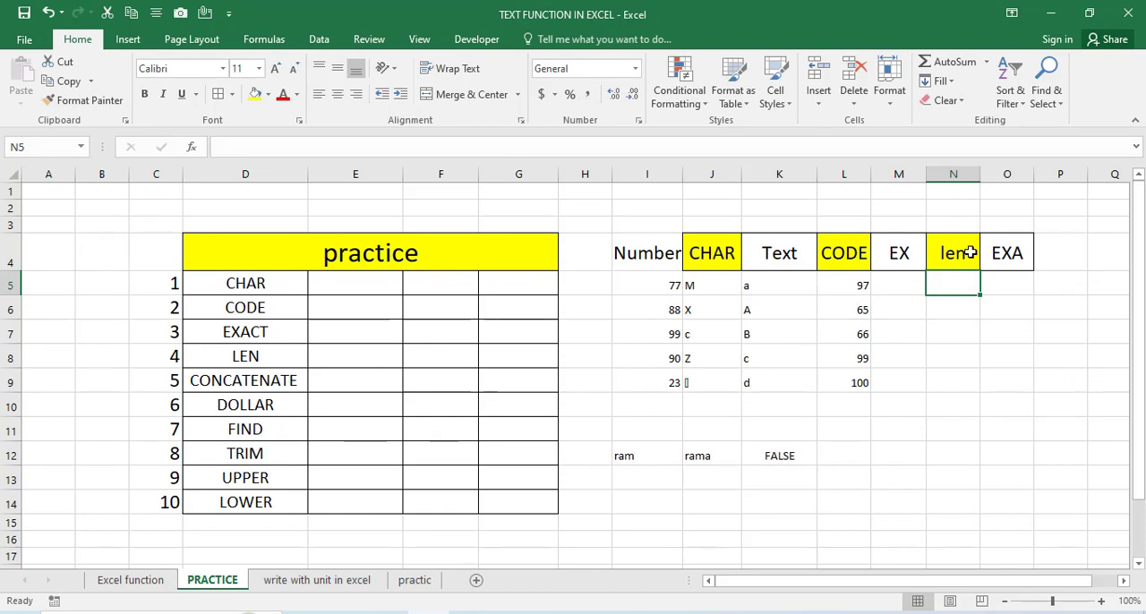
left_click_drag(926, 174, 989, 174)
left_click(940, 280)
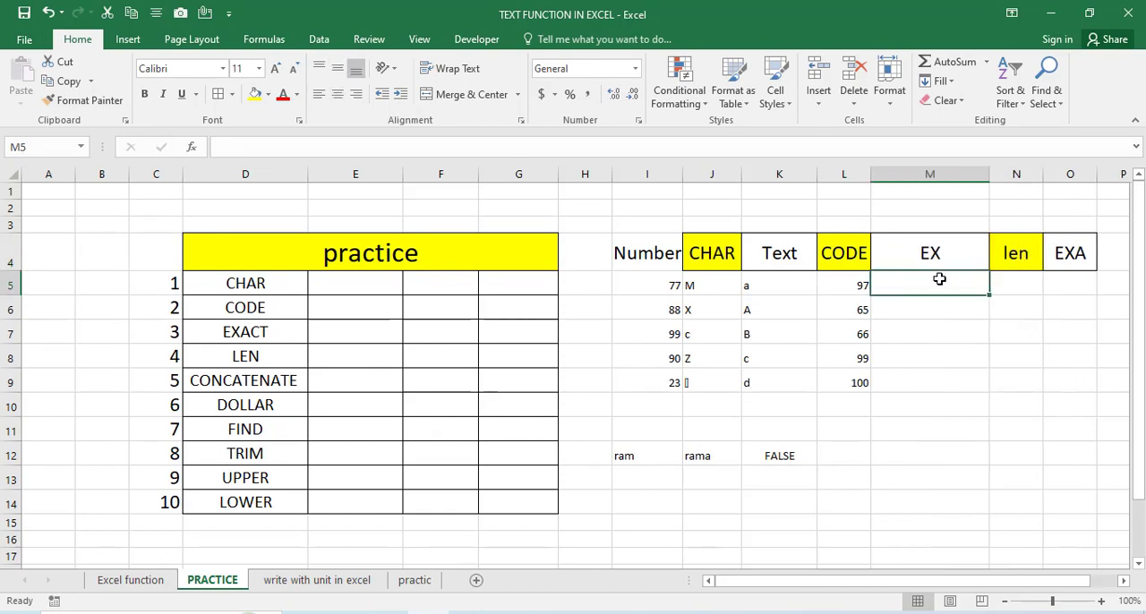
type("computer")
key("Return")
type("educ")
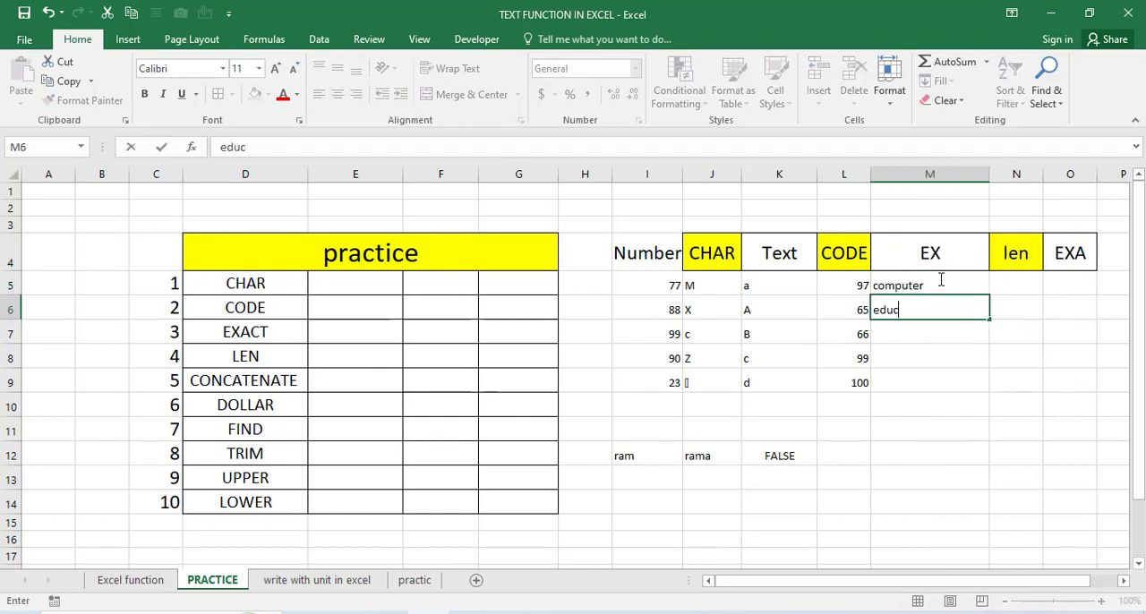
type("ation")
key("Return")
type("e")
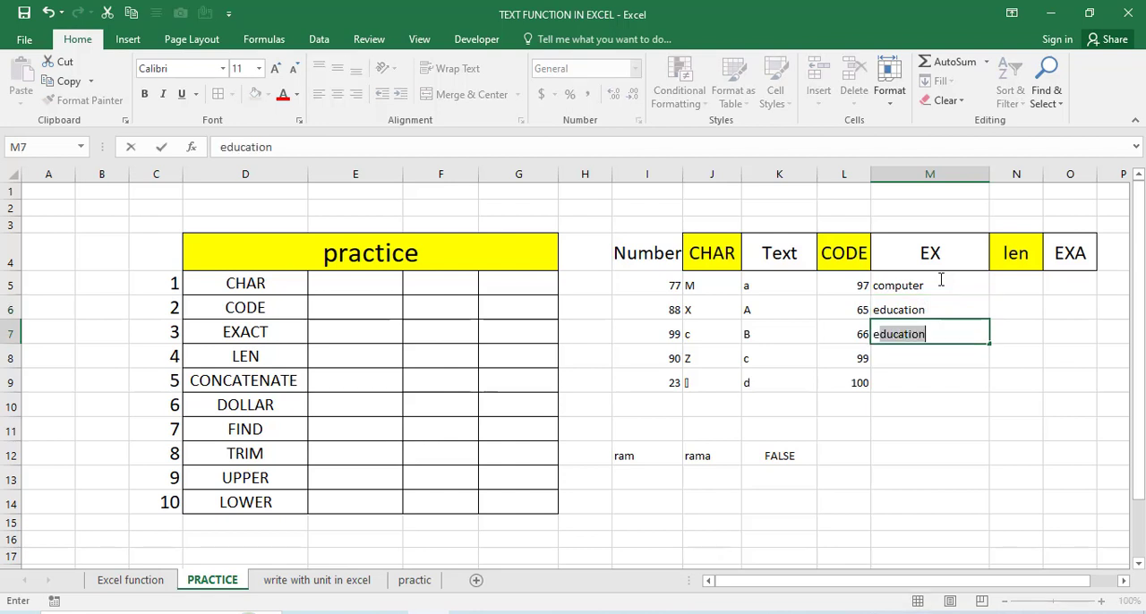
key("BackSpace")
key("BackSpace")
type("qu")
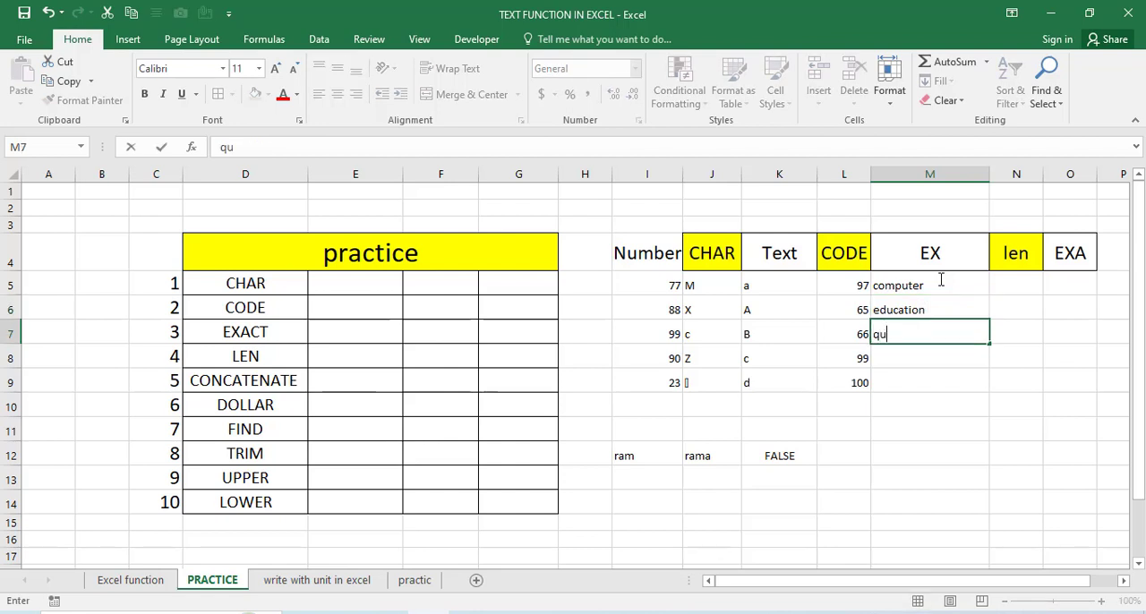
type("alification")
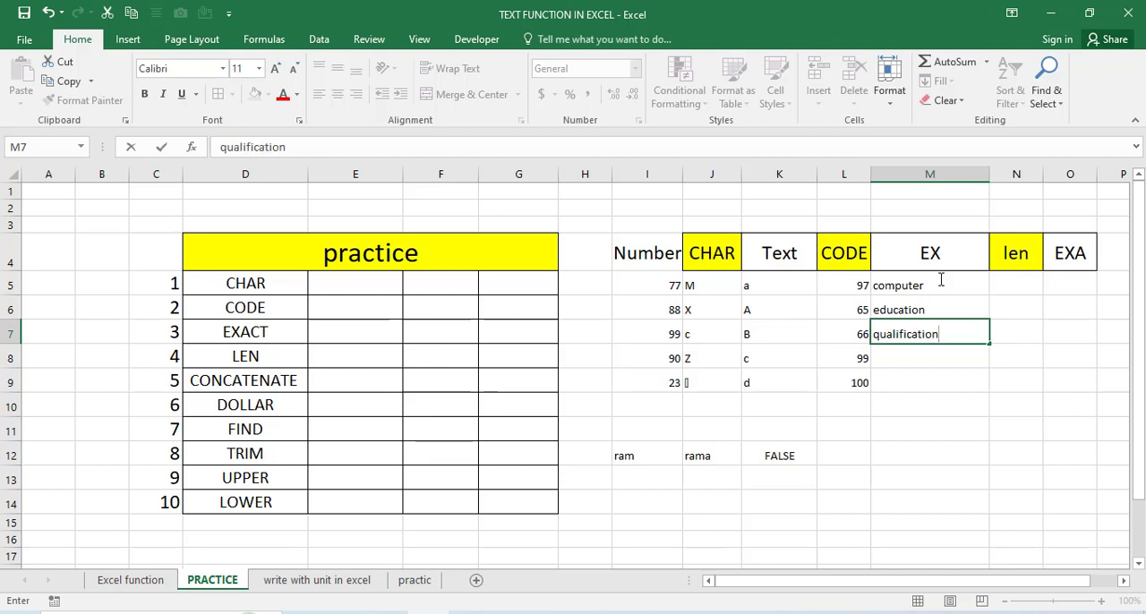
left_click(991, 288)
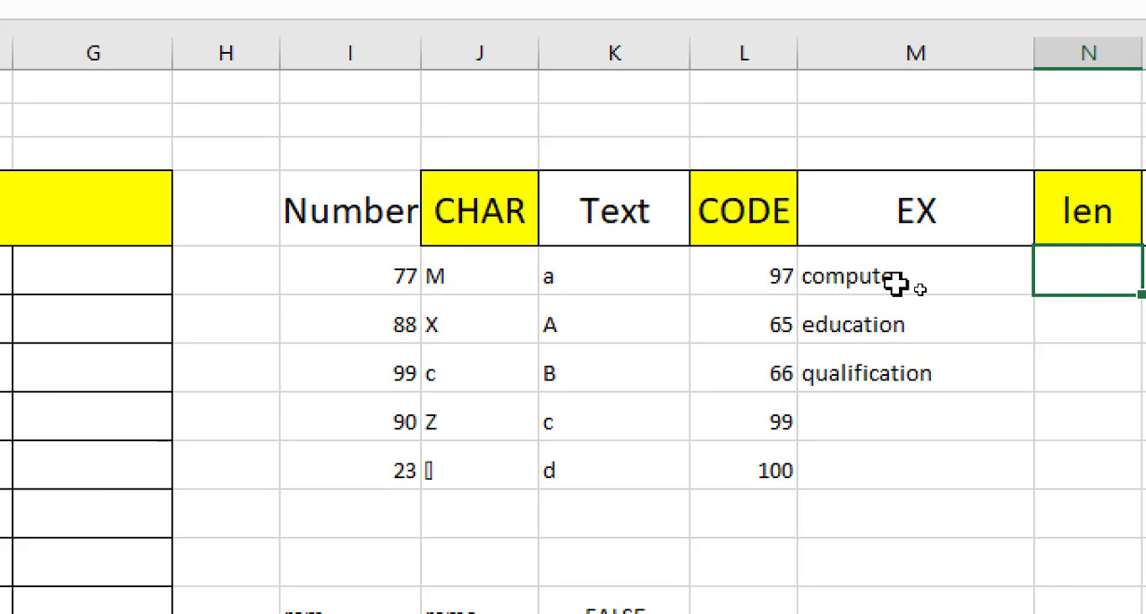
left_click(918, 285)
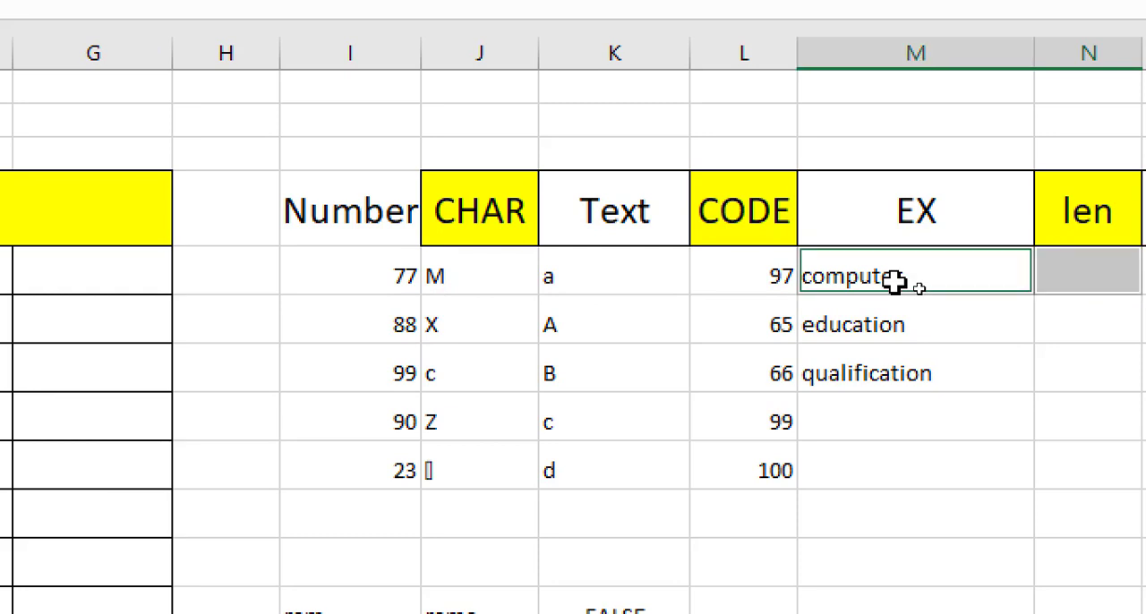
left_click(883, 320)
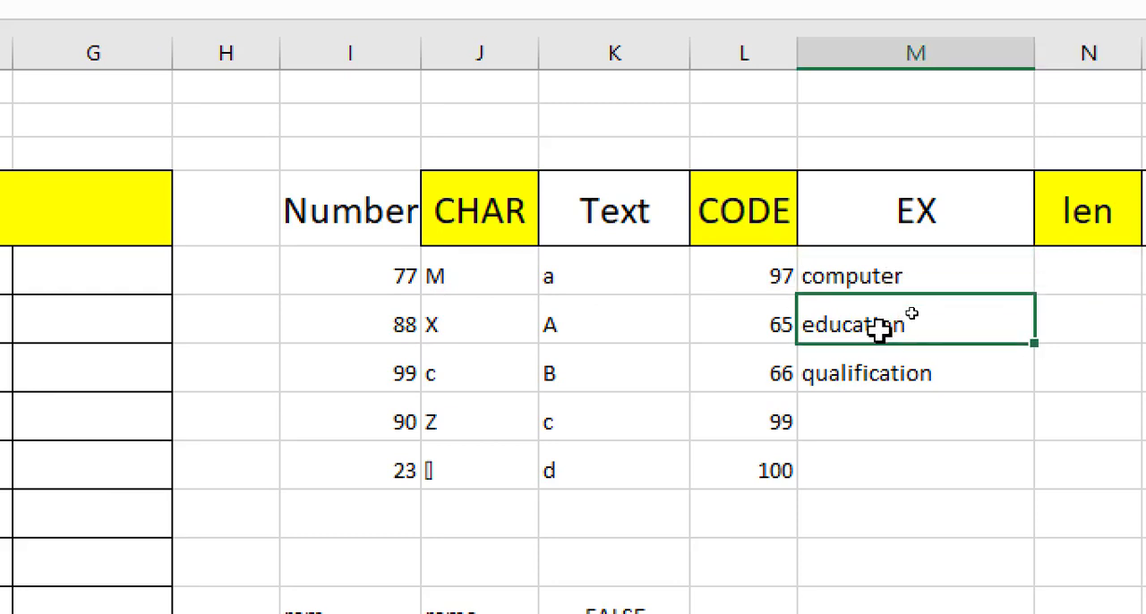
left_click(893, 386)
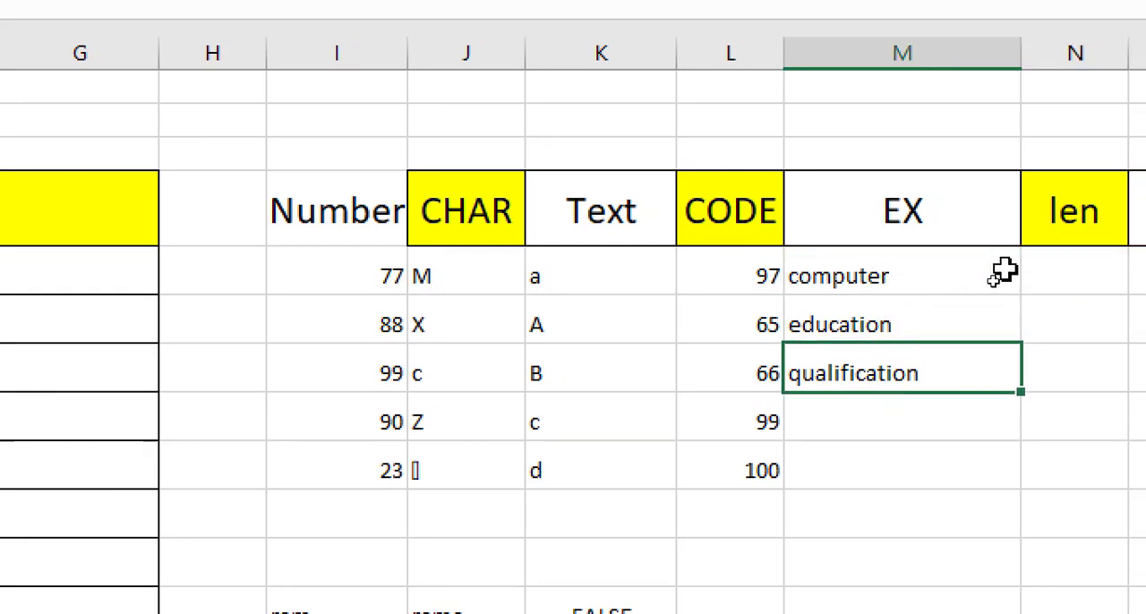
- Enter the formula =len(M5) in cell N5 to count the characters of the word computer
left_click(1001, 269)
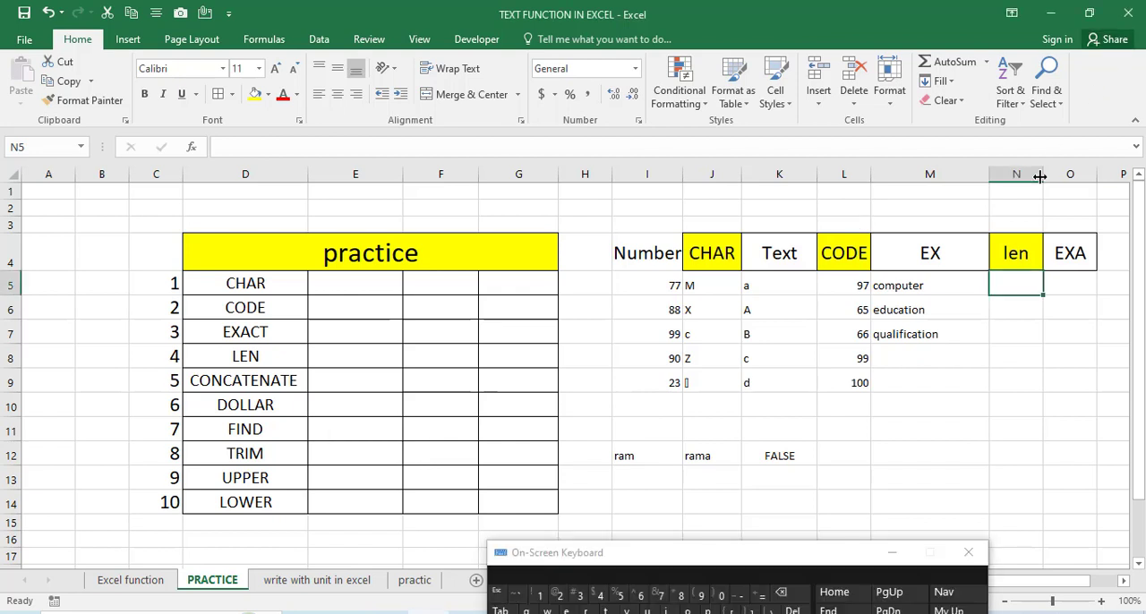
left_click(760, 594)
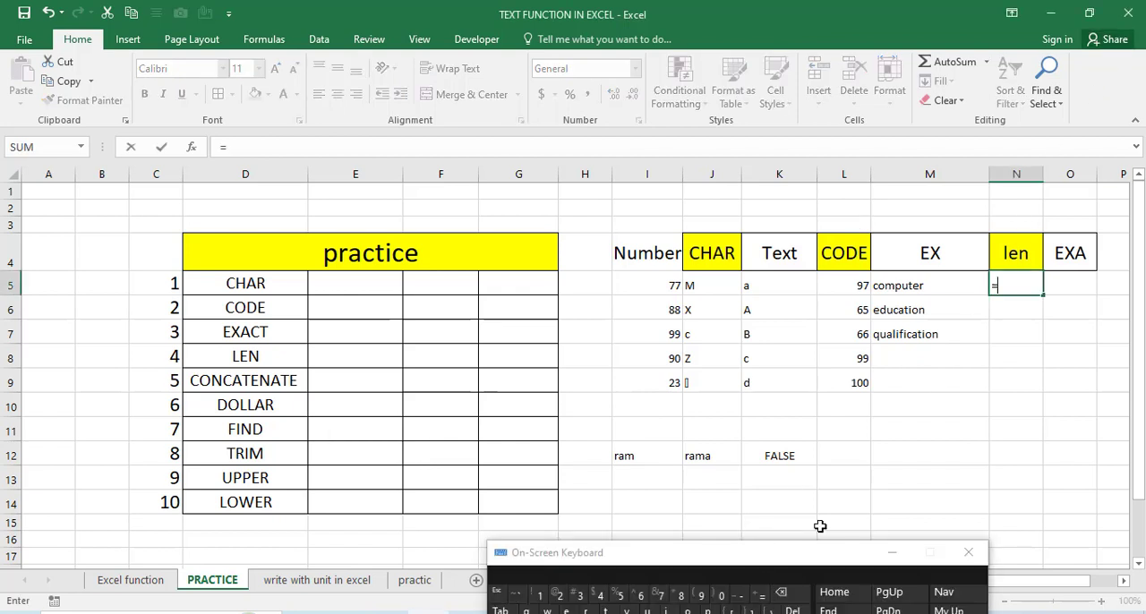
left_click(896, 556)
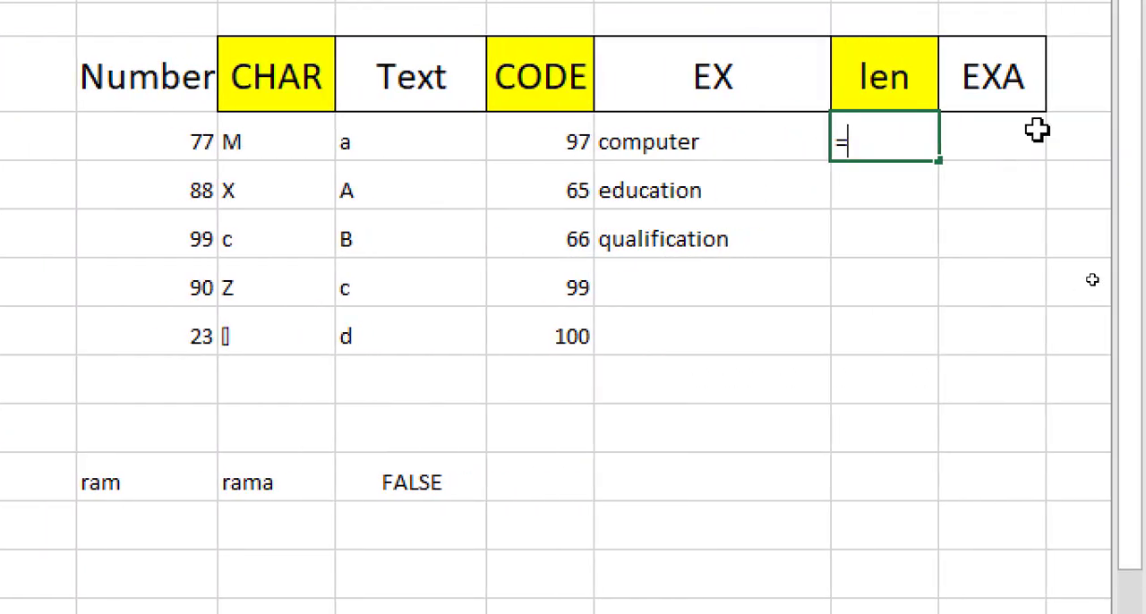
left_click(988, 118)
type("en")
key("BackSpace")
key("BackSpace")
key("BackSpace")
type("len")
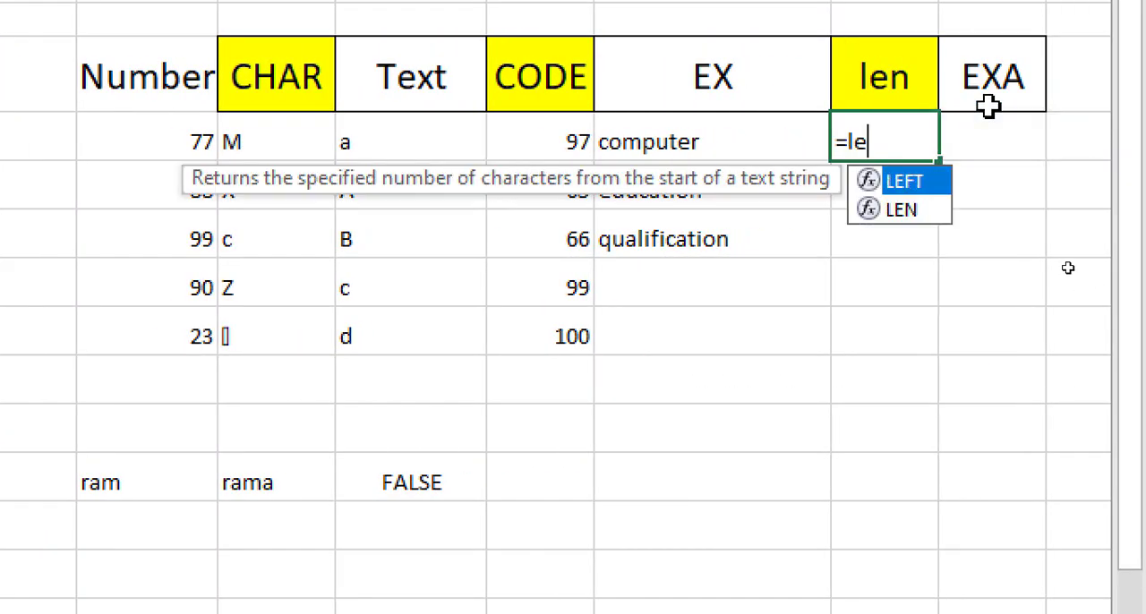
type("(")
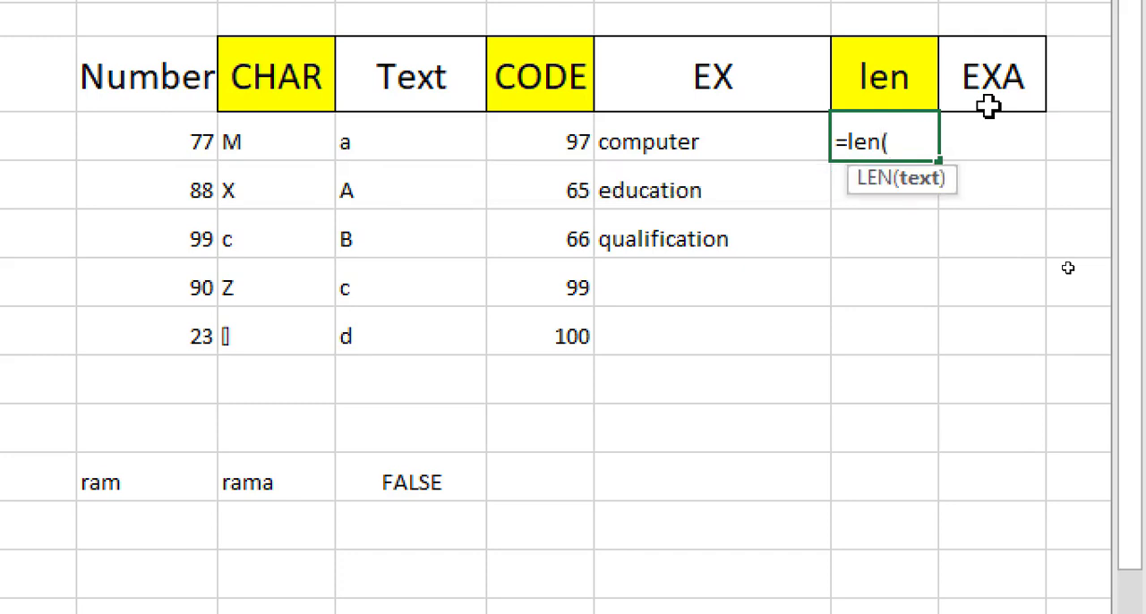
left_click(685, 155)
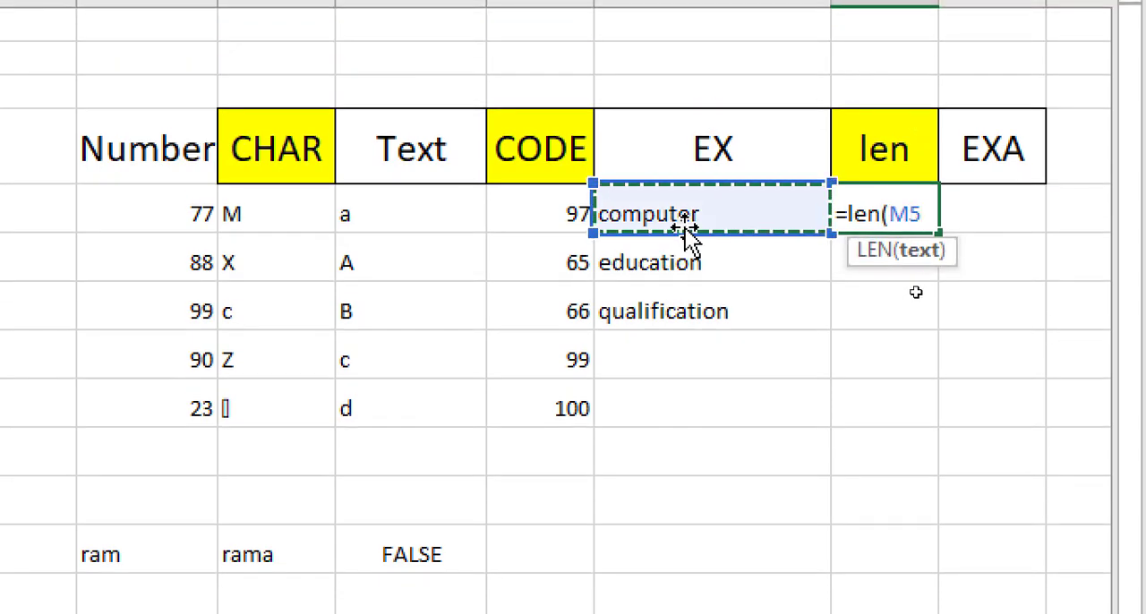
type(")")
key("Return")
- Fill the LEN formula in N5 down through N7 for the remaining words in column M
left_click(689, 215)
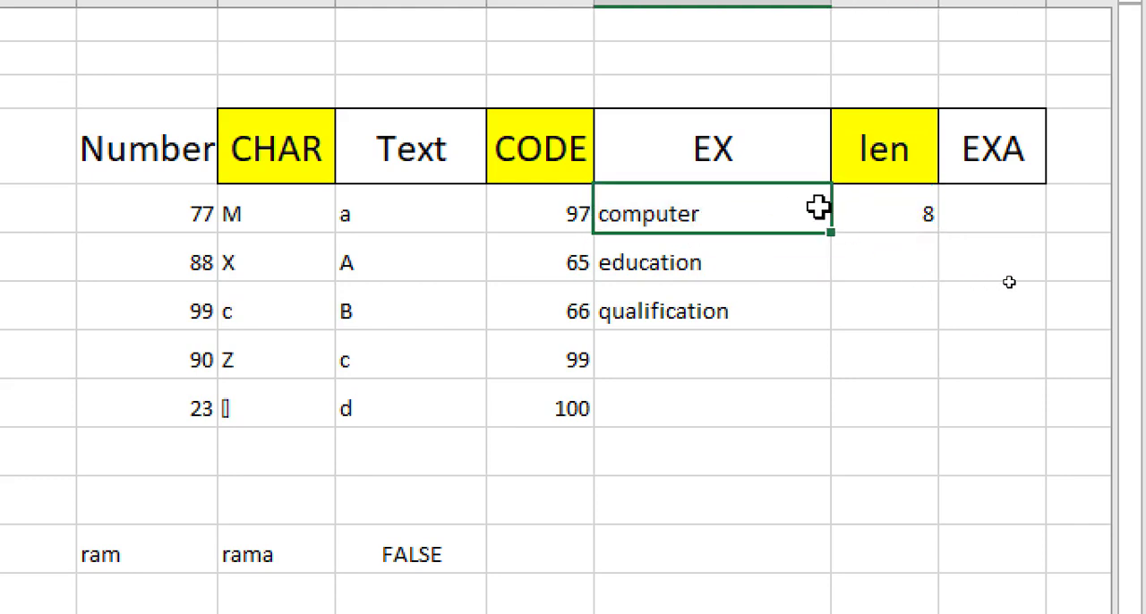
left_click(875, 209)
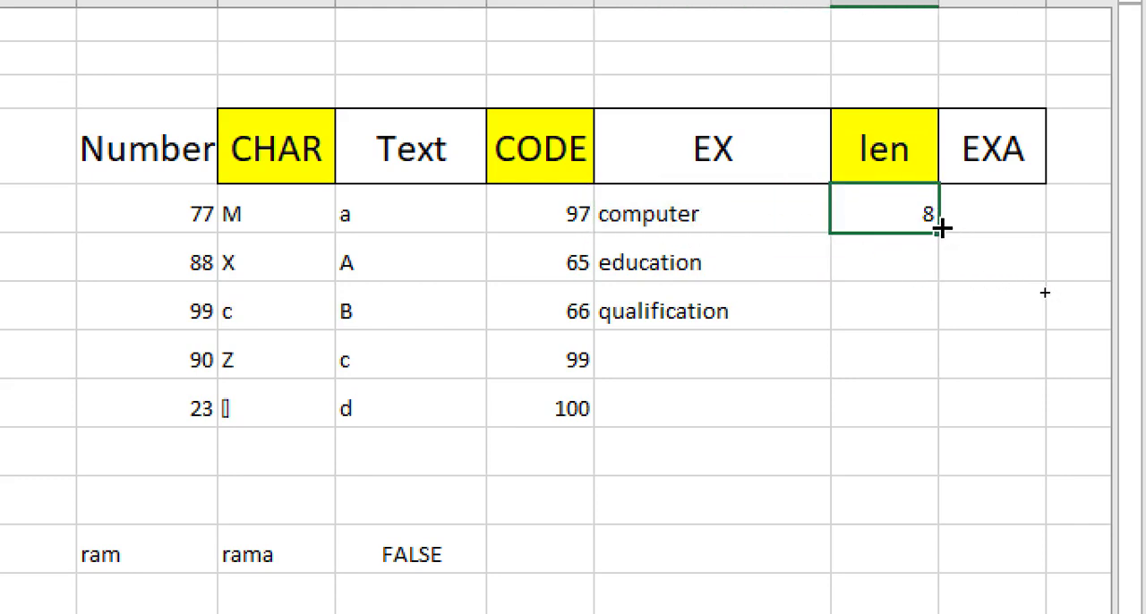
left_click_drag(940, 227, 942, 316)
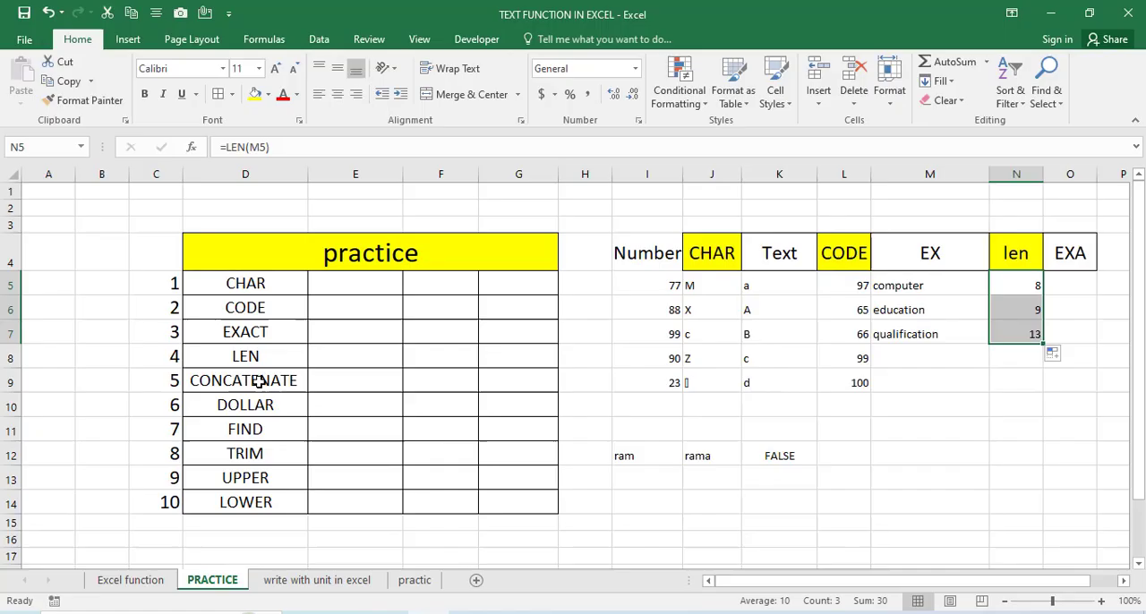
- Enter Good in cell I14 and Morning in cell K14, leaving J14 empty between them
left_click(629, 493)
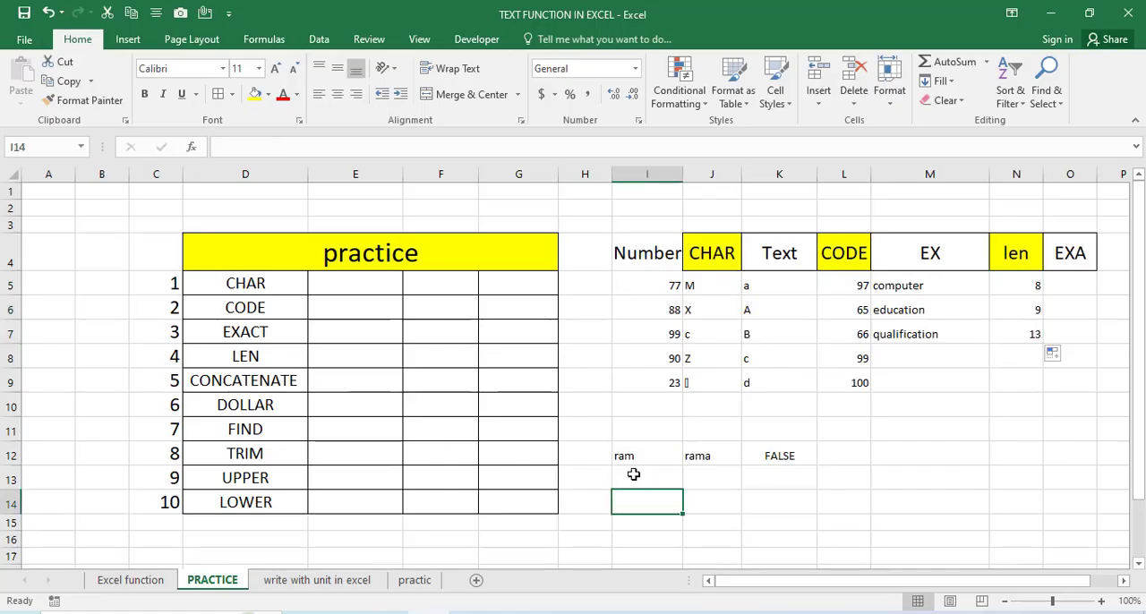
type("go")
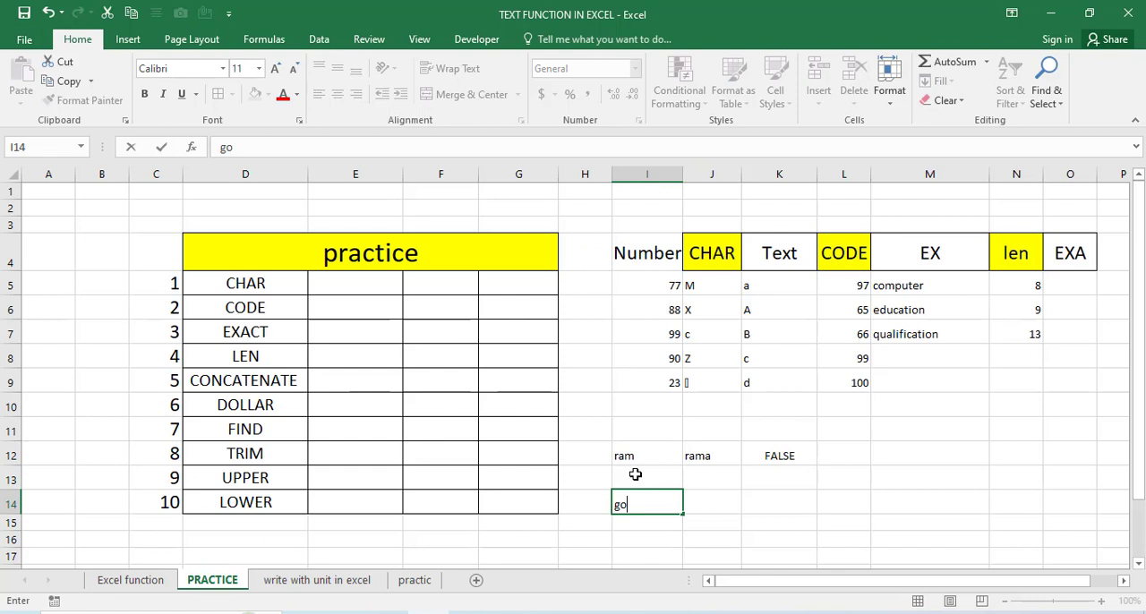
type("od")
key("Tab")
key("Tab")
type("Morn")
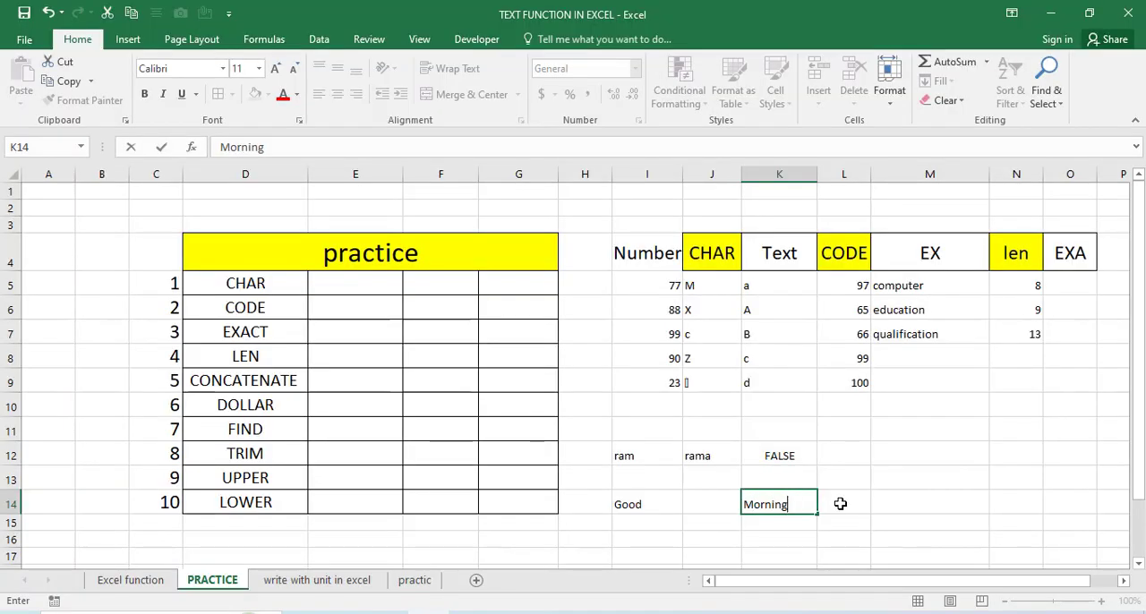
- Enter the formula =concatenate(I14,K14) in cell M14 to join the two words, and select the result
left_click(999, 488, "ctrl")
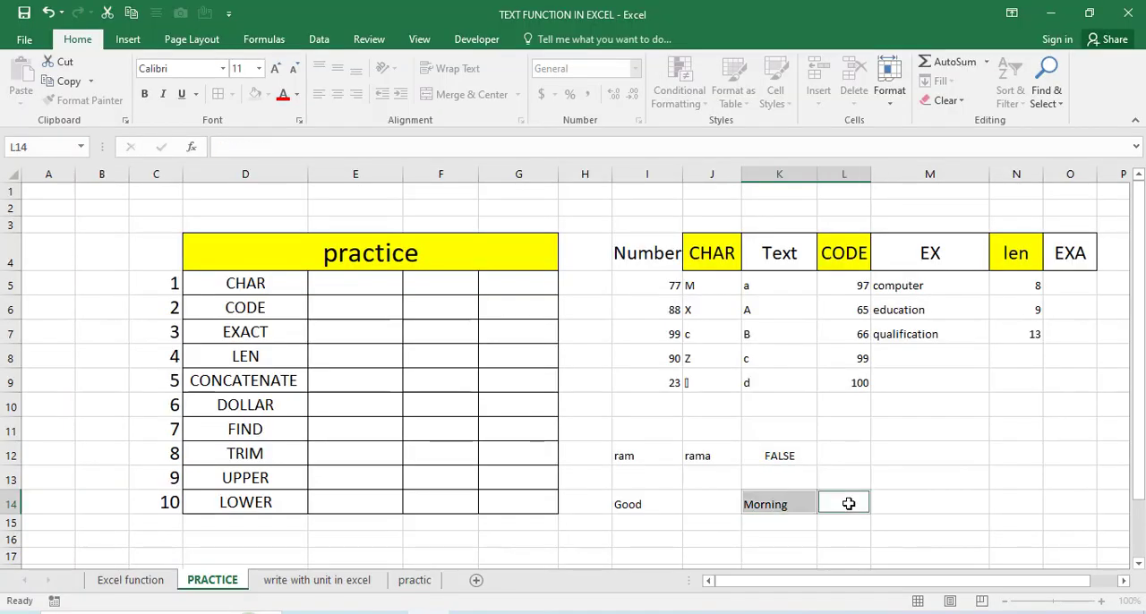
left_click(891, 504)
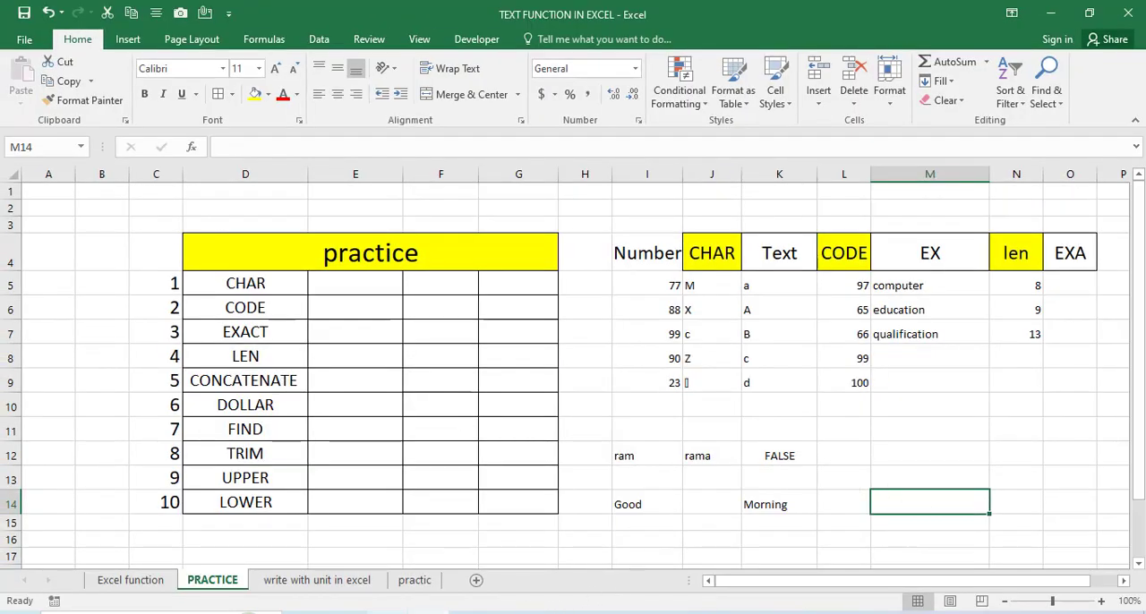
left_click(469, 613)
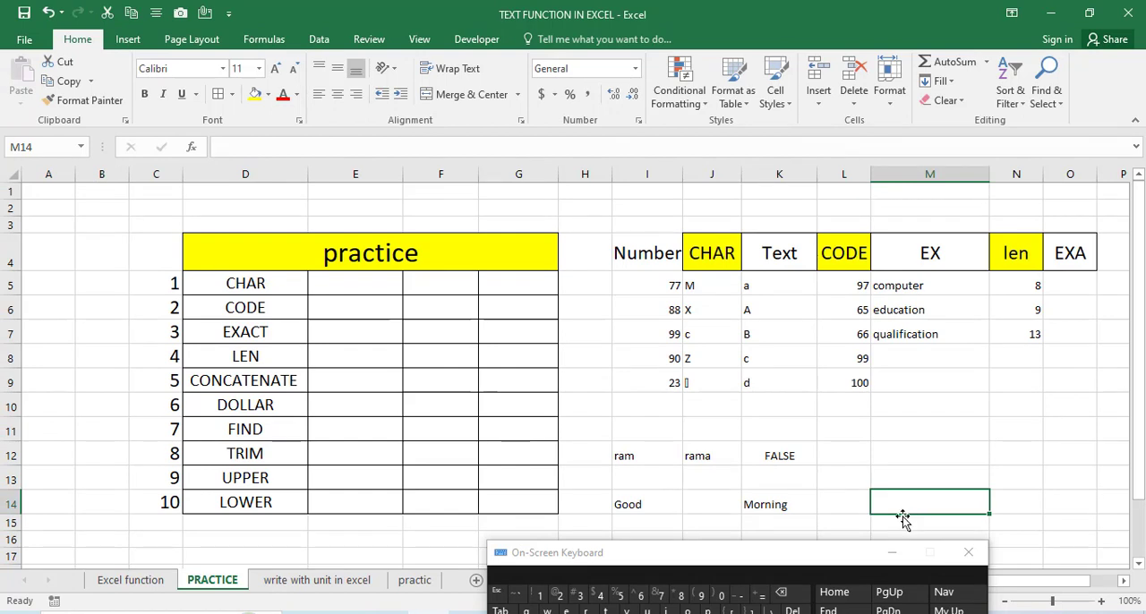
left_click(760, 594)
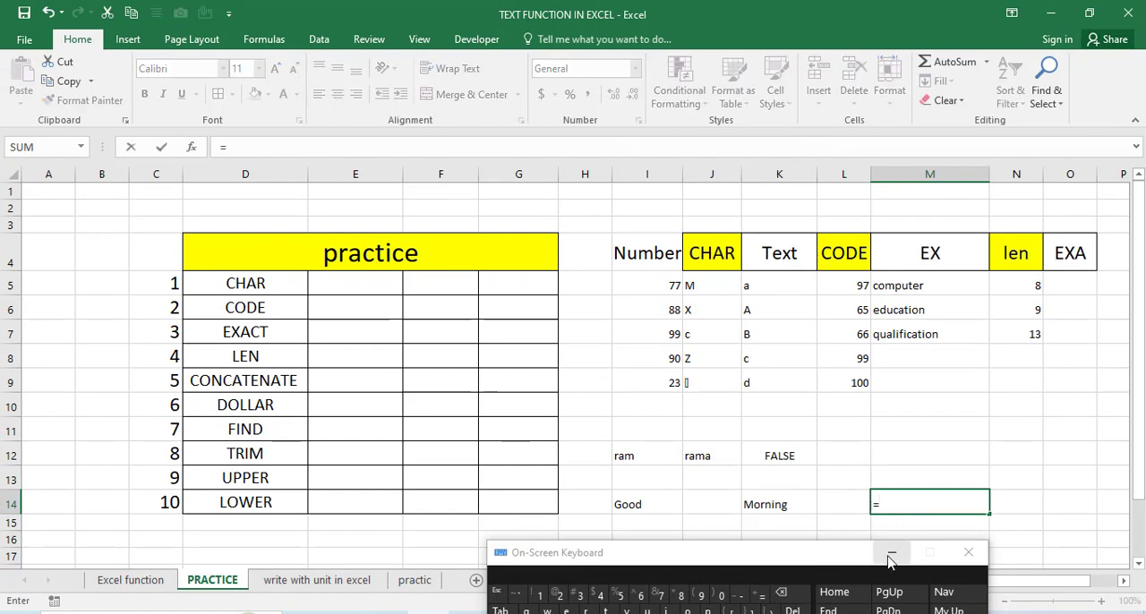
left_click(891, 553)
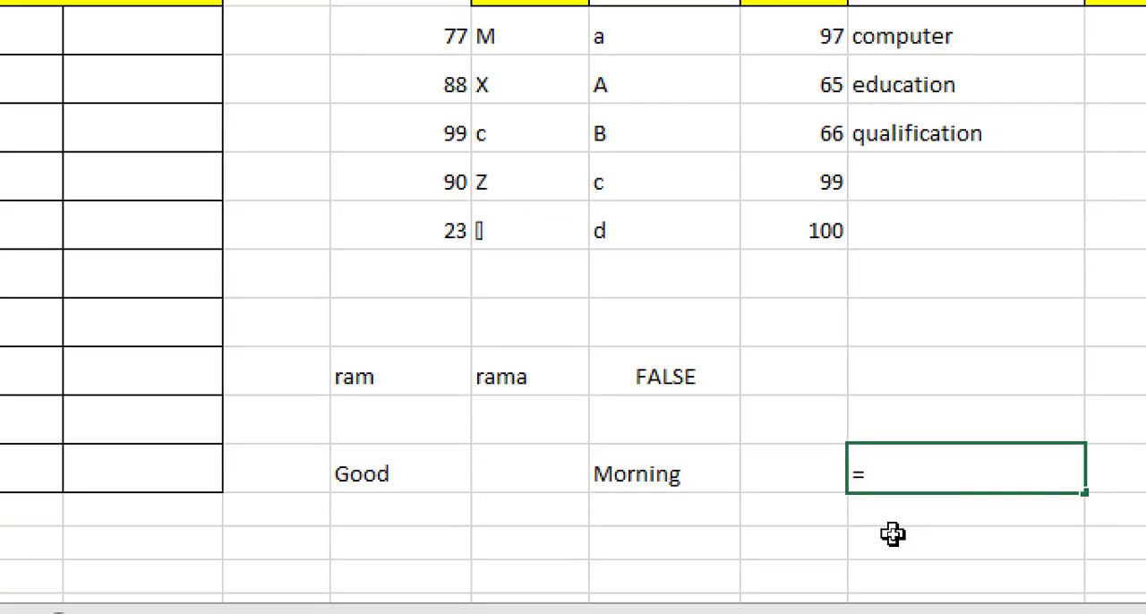
type("con")
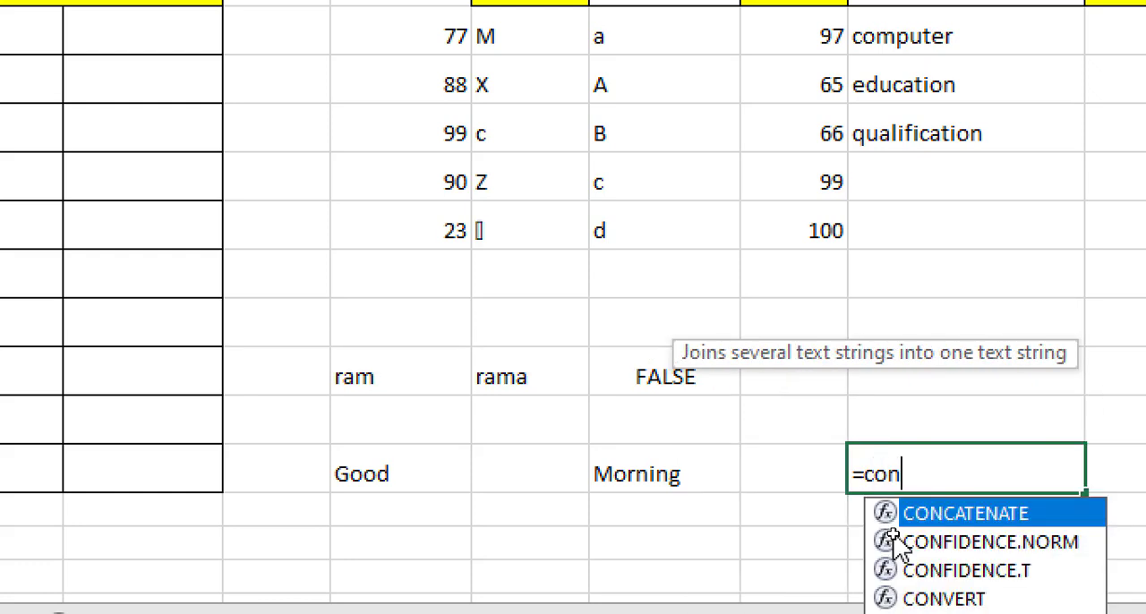
type("cateame")
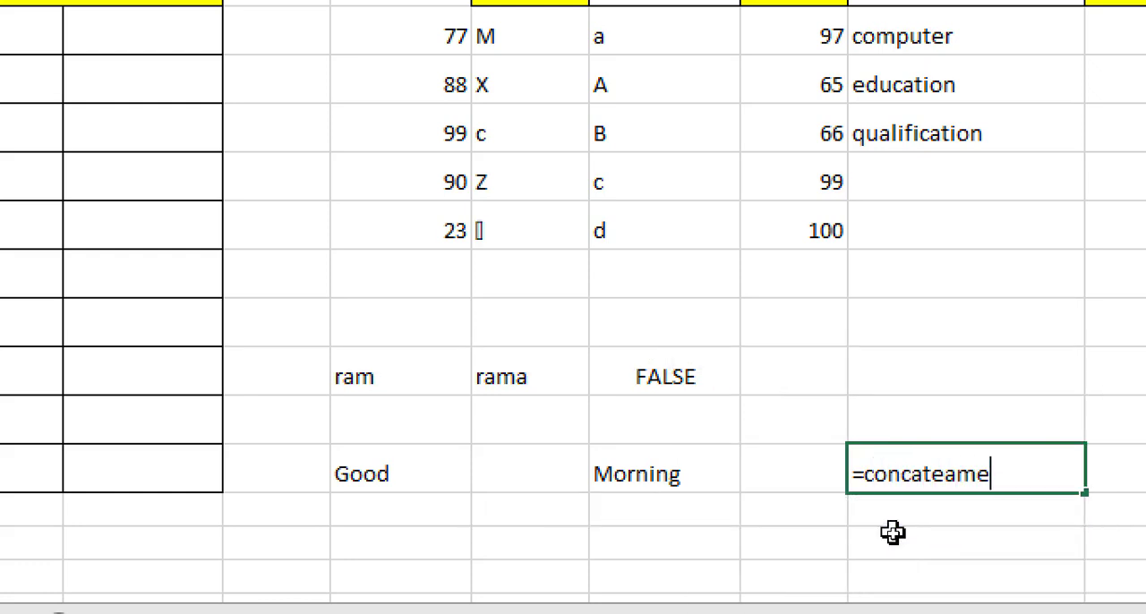
key("BackSpace")
key("BackSpace")
key("BackSpace")
type("nam")
key("BackSpace")
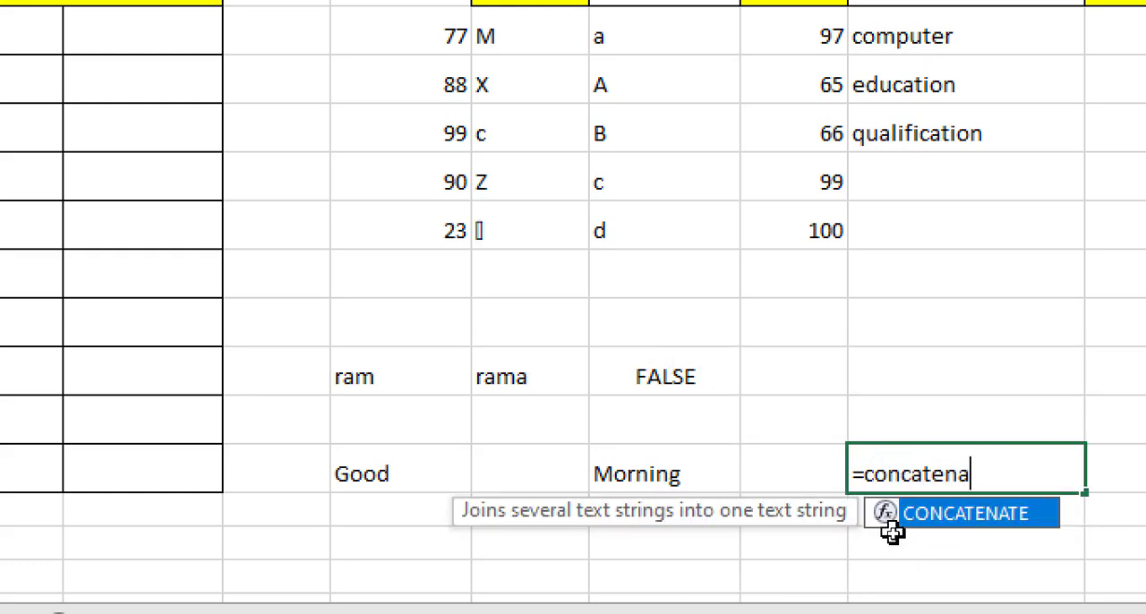
type("te(")
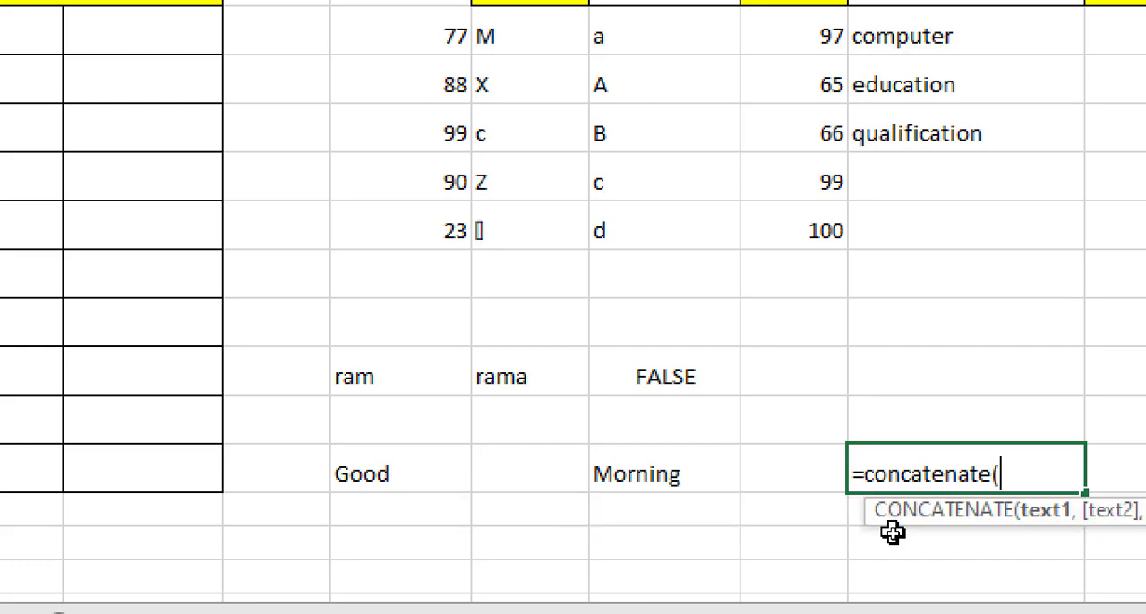
left_click(433, 484)
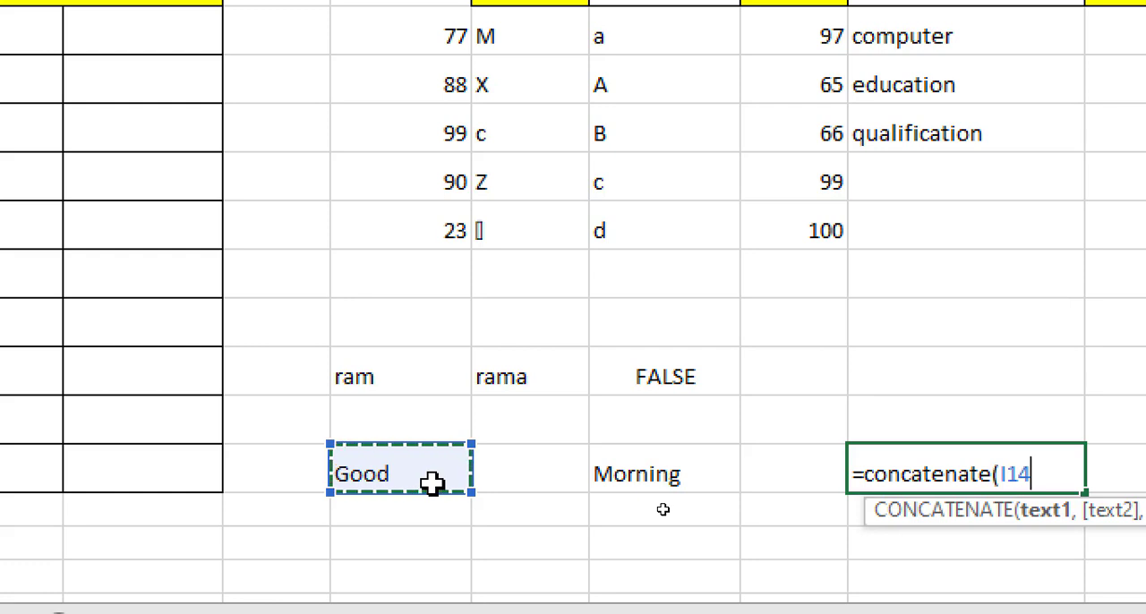
type(",")
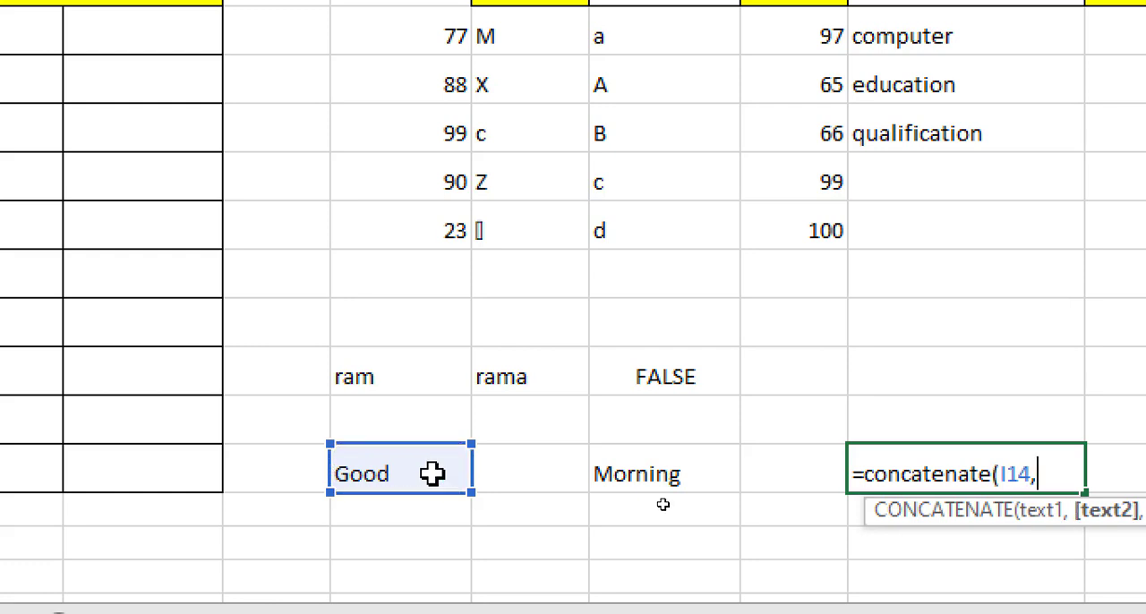
left_click(619, 460)
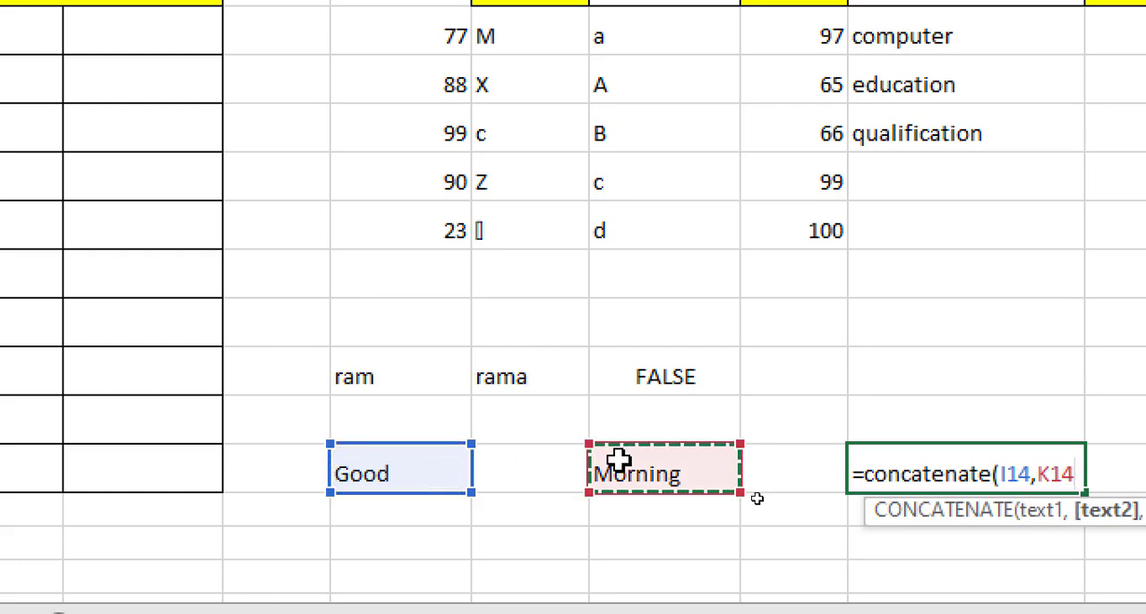
type(")")
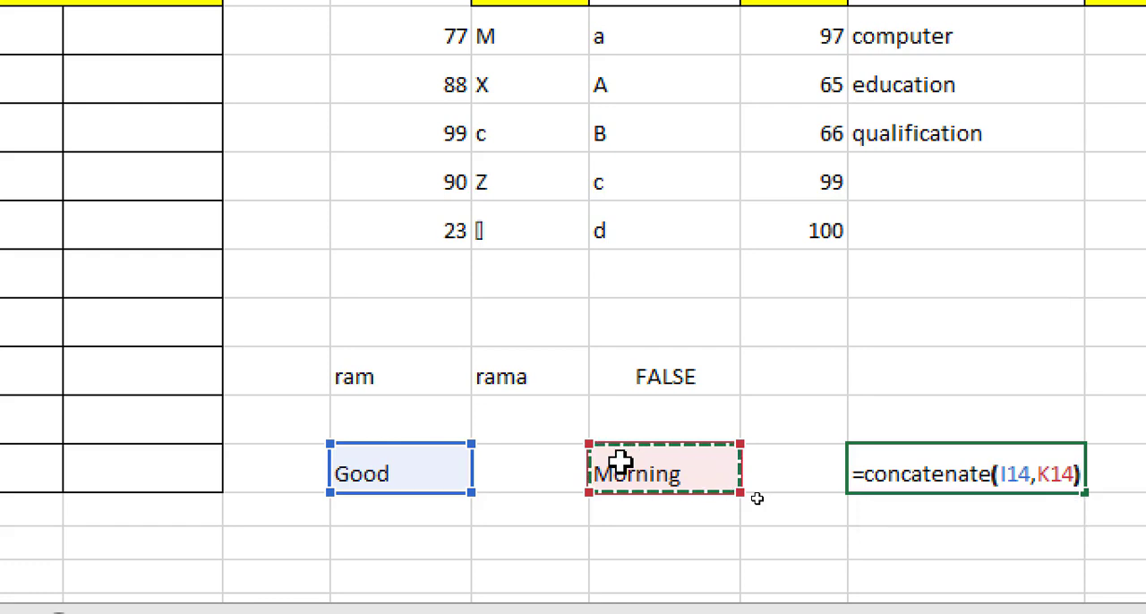
key("Return")
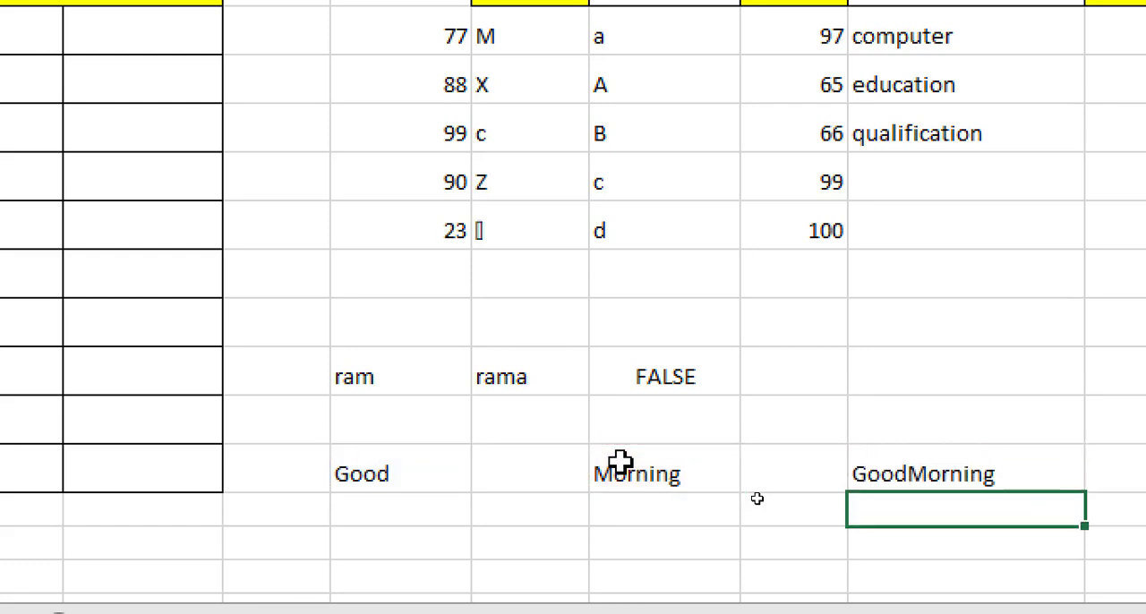
left_click(881, 476)
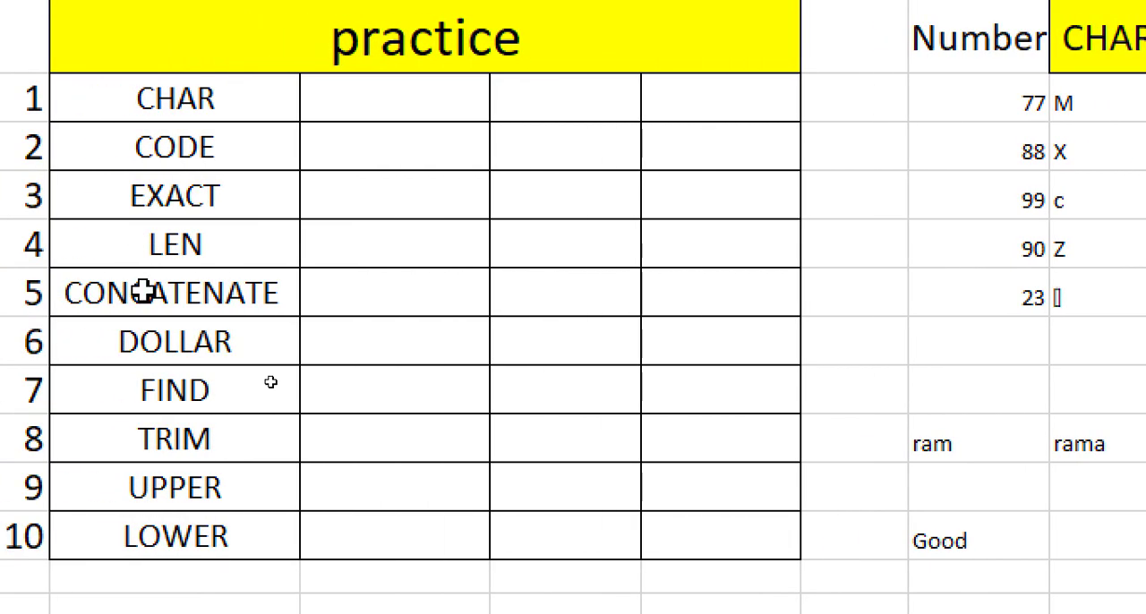
- Enter the numbers 2, 11, 23, 21 and 11 in cells F10 through F14, from the DOLLAR row to the LOWER row
left_click(144, 292)
left_click(403, 355)
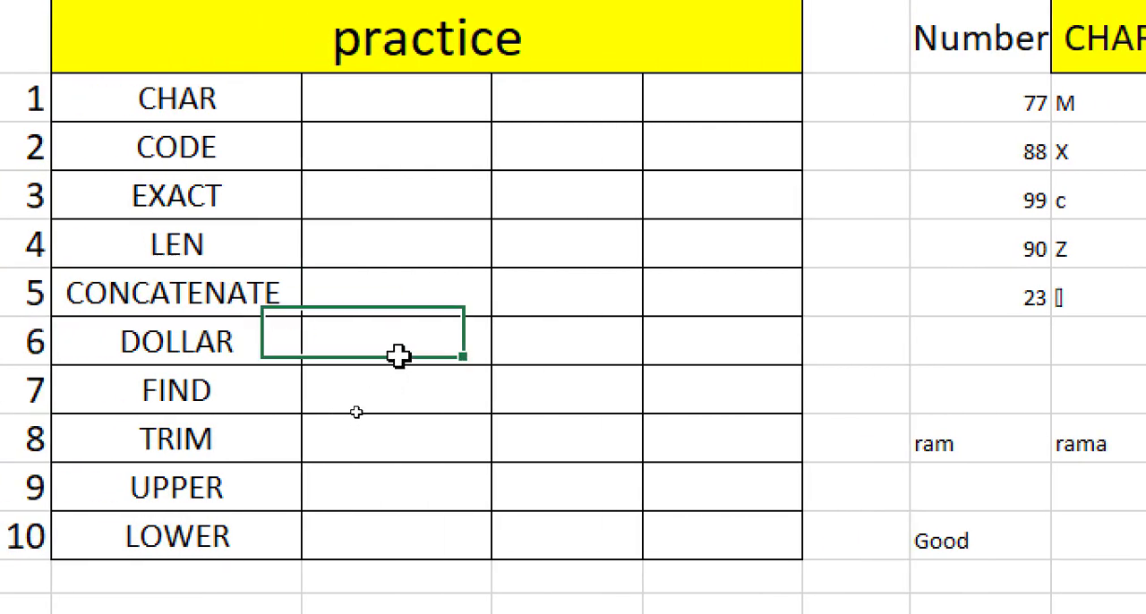
left_click(646, 324)
left_click(583, 332)
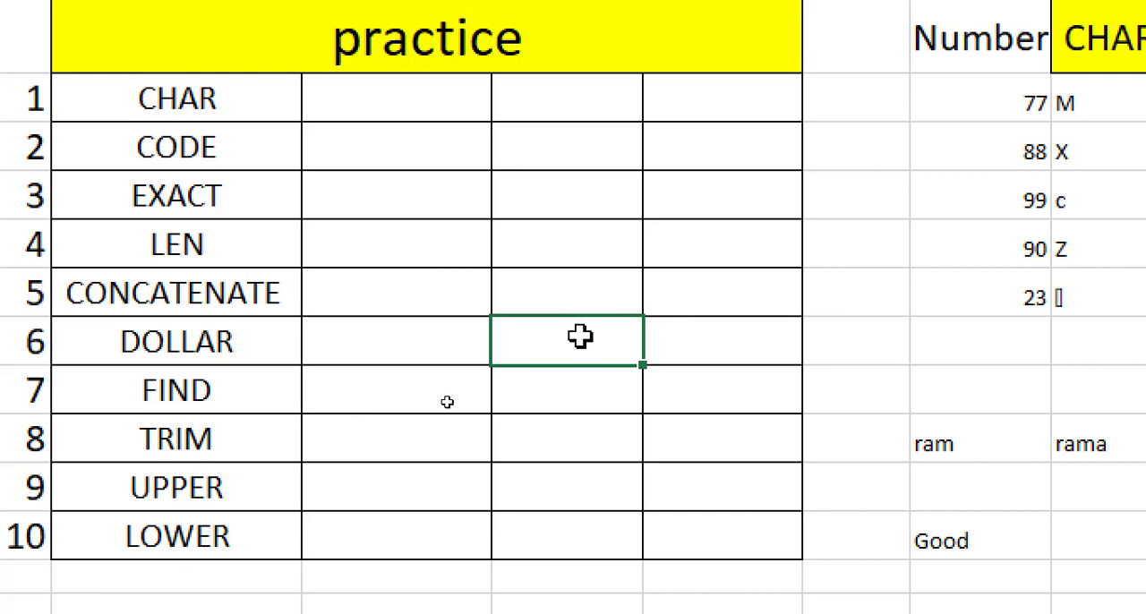
type("2")
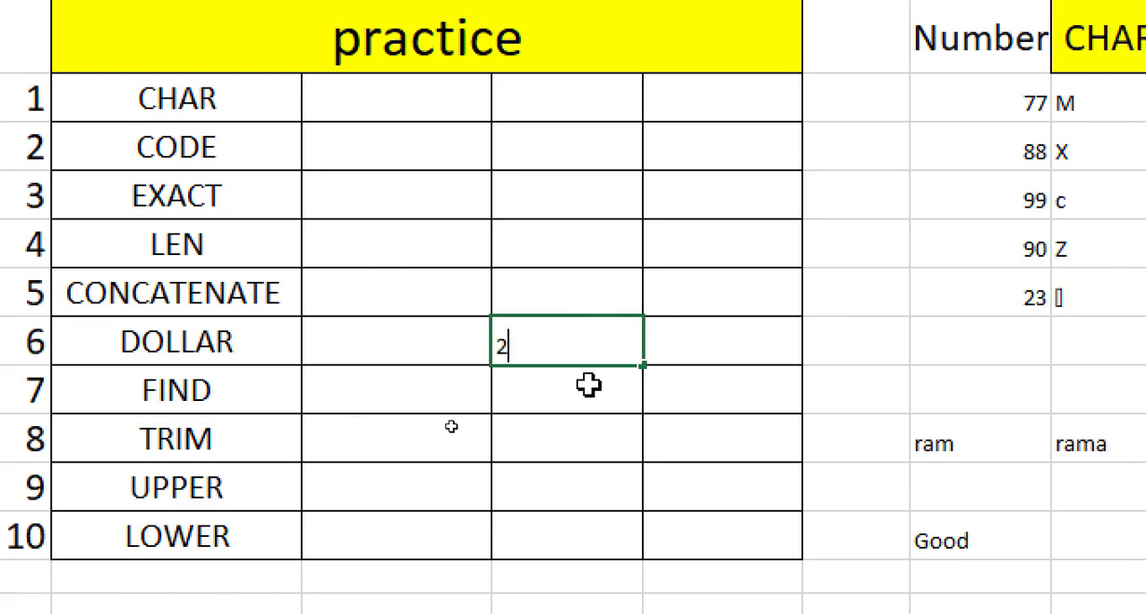
key("Return")
type("11")
key("Return")
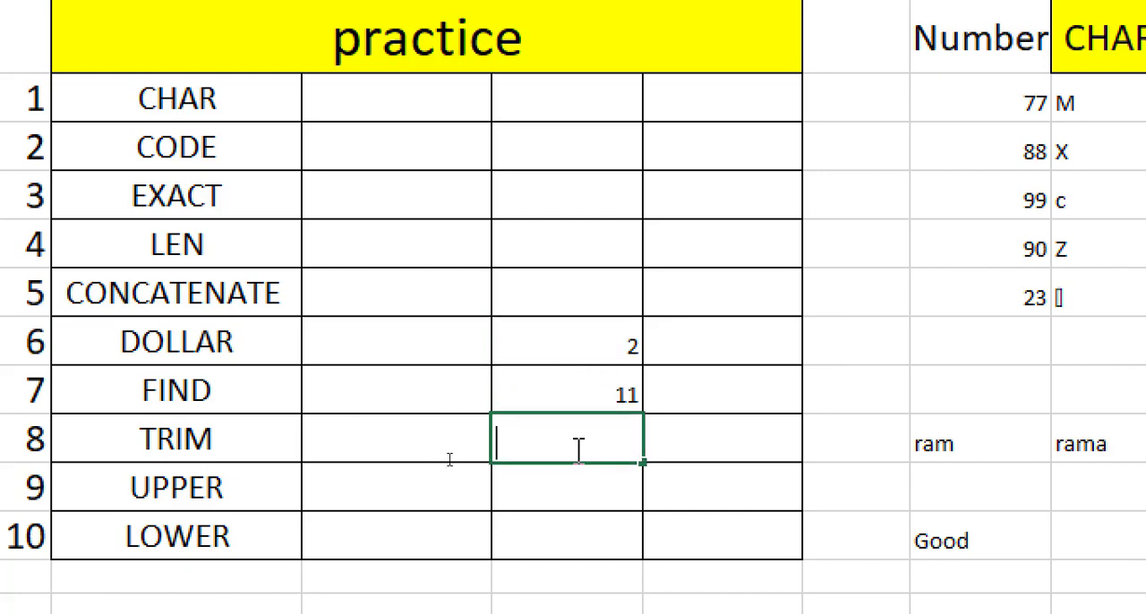
type("23")
key("Return")
type("21")
key("Return")
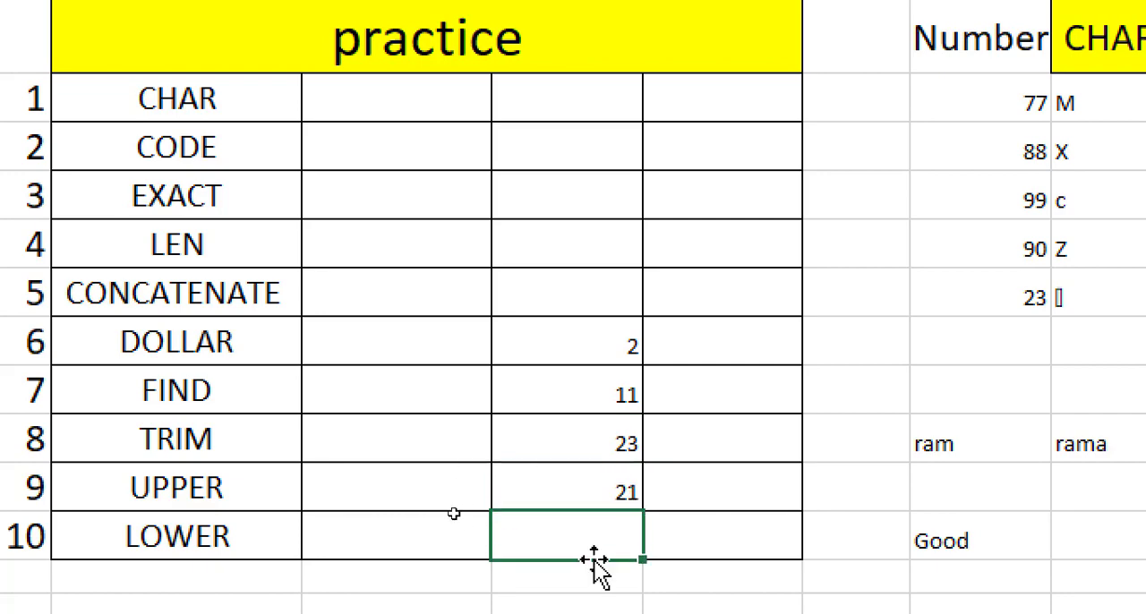
type("11")
- Enter the formula =dollar(F10) in cell G10 and fill it down through G14 for the remaining numbers in column F
left_click(718, 337)
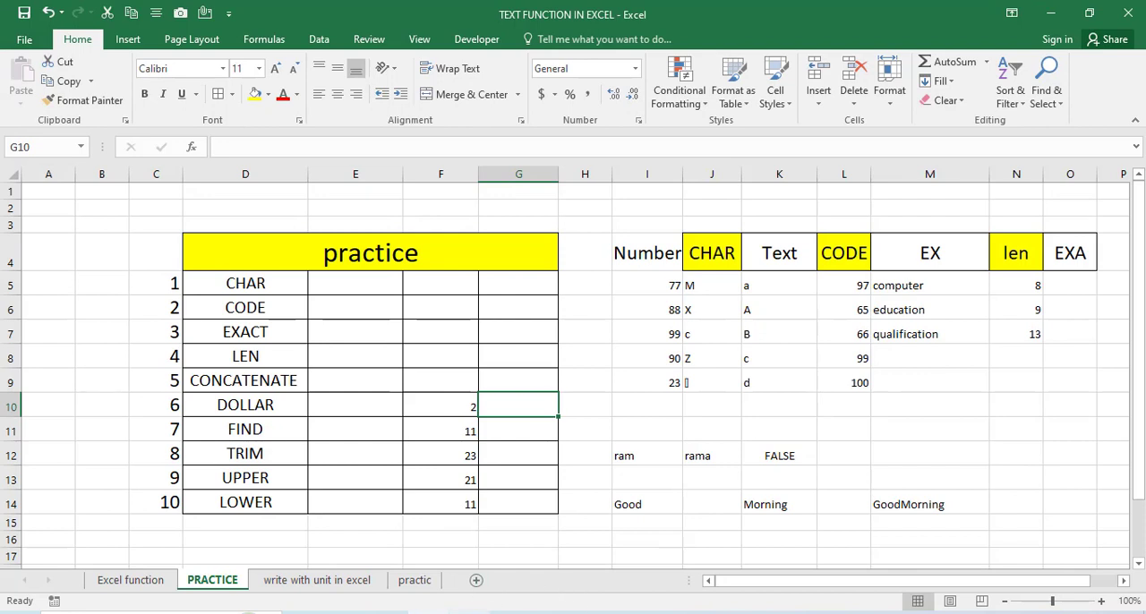
left_click(636, 613)
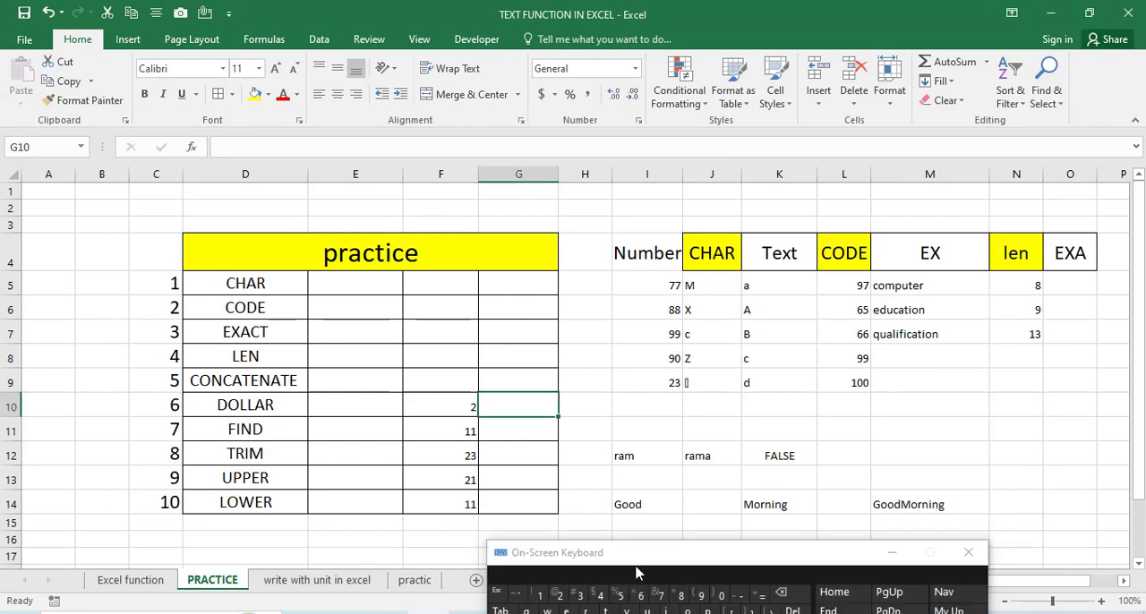
left_click(760, 606)
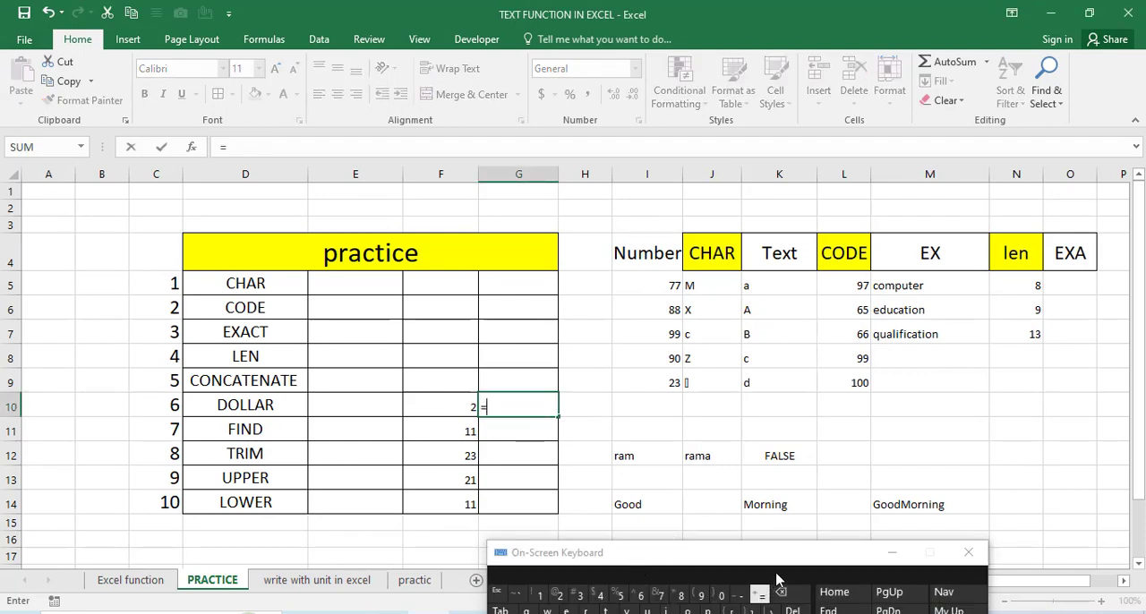
left_click(892, 552)
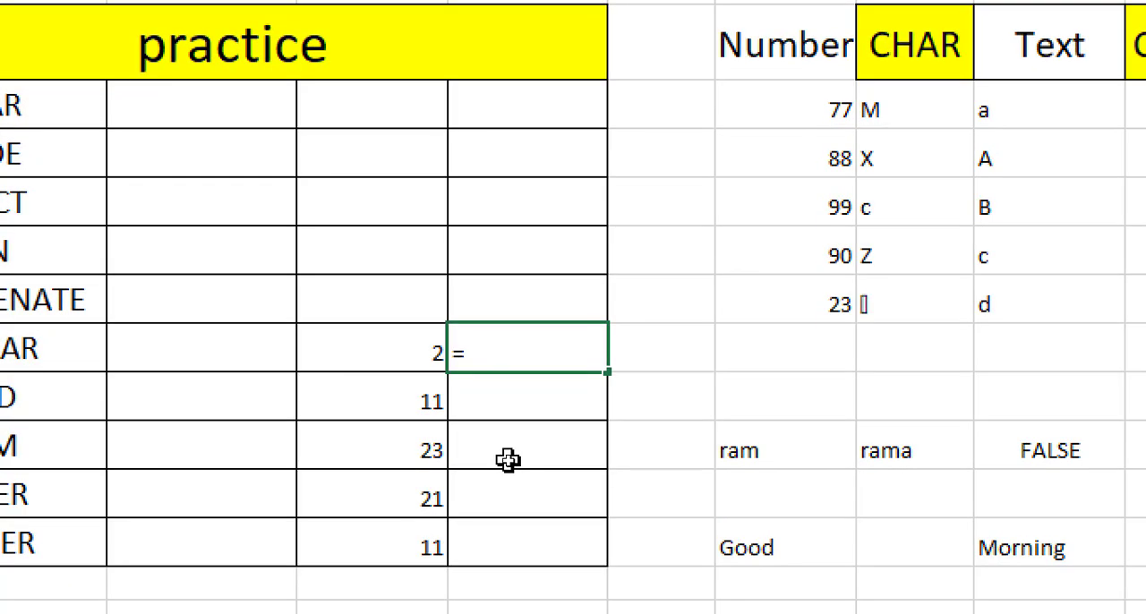
type("dollar")
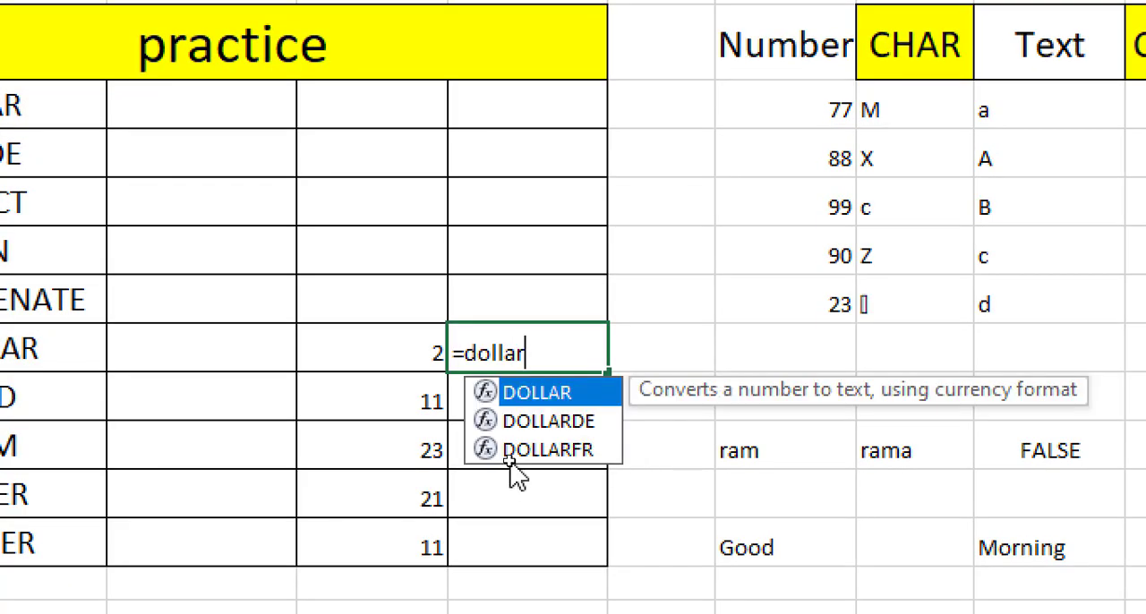
type("(")
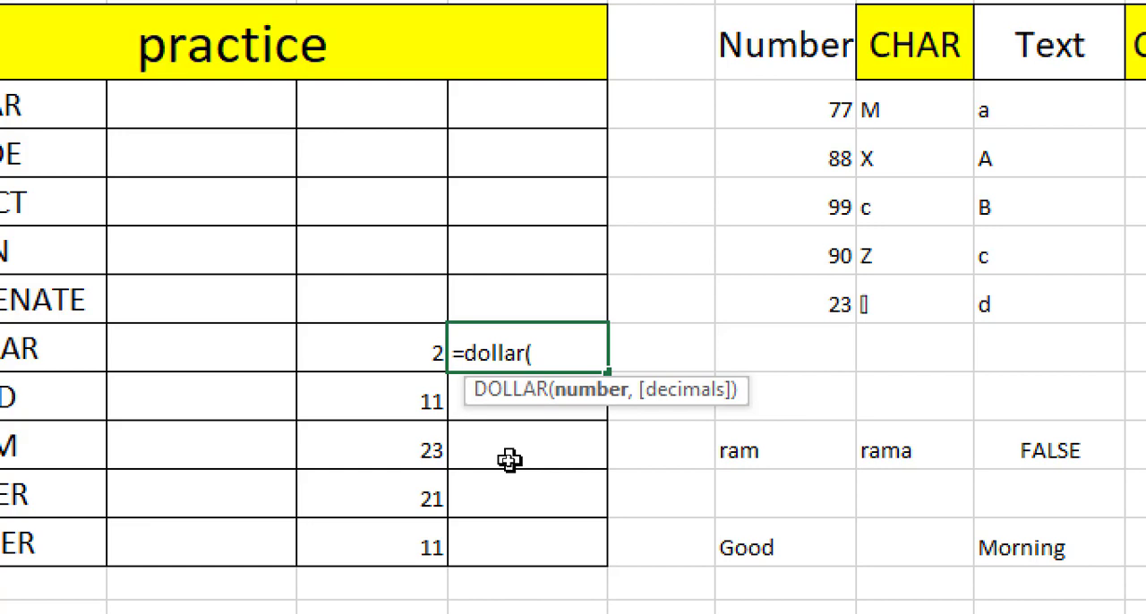
left_click(417, 349)
type(")")
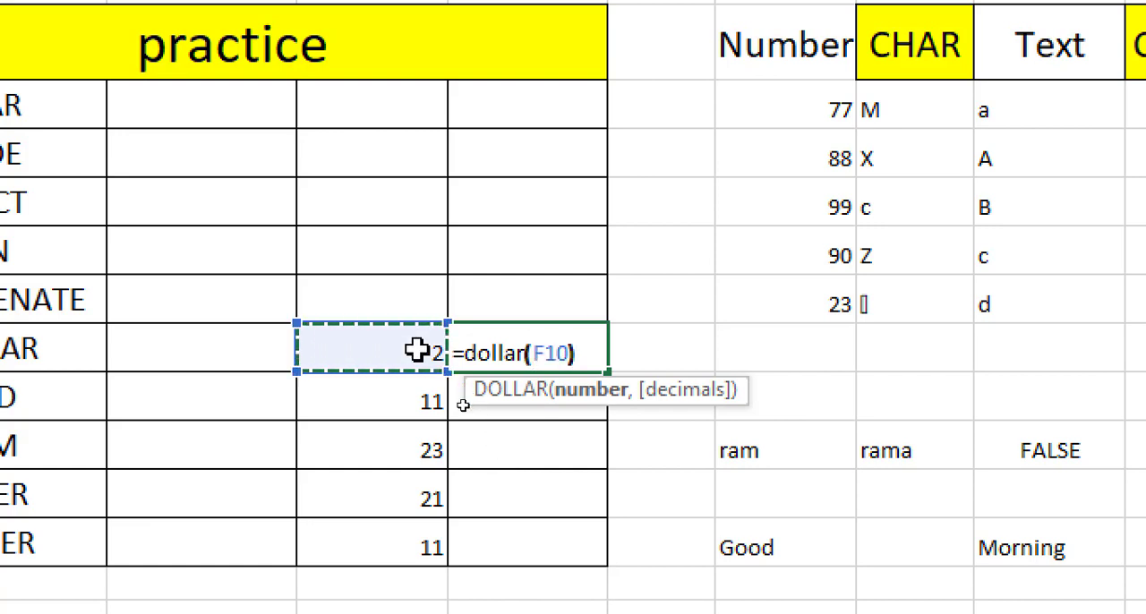
key("Return")
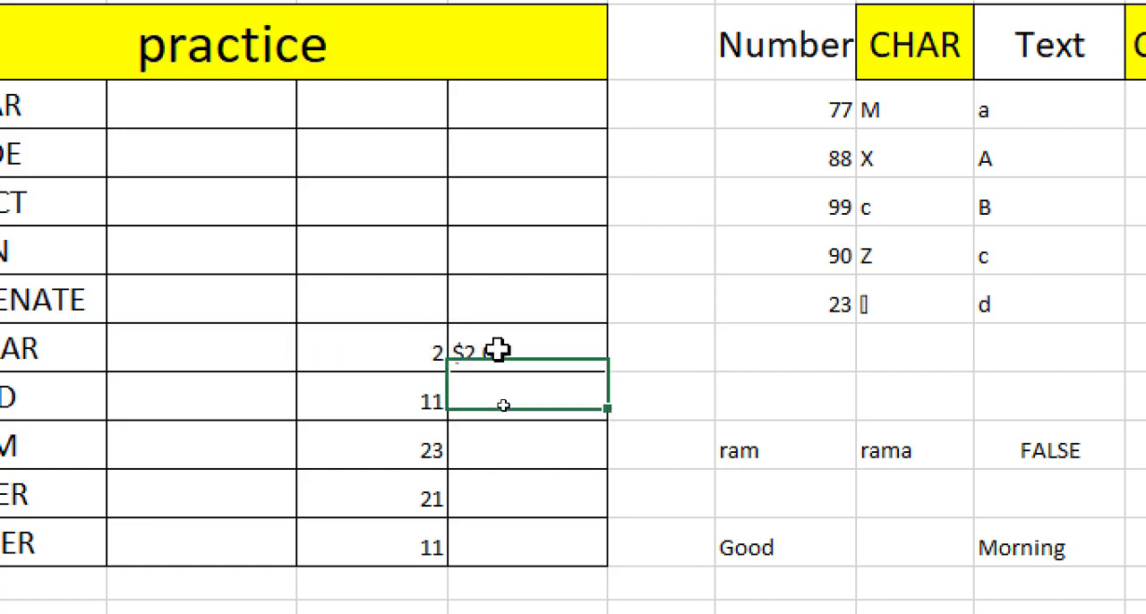
left_click(499, 350)
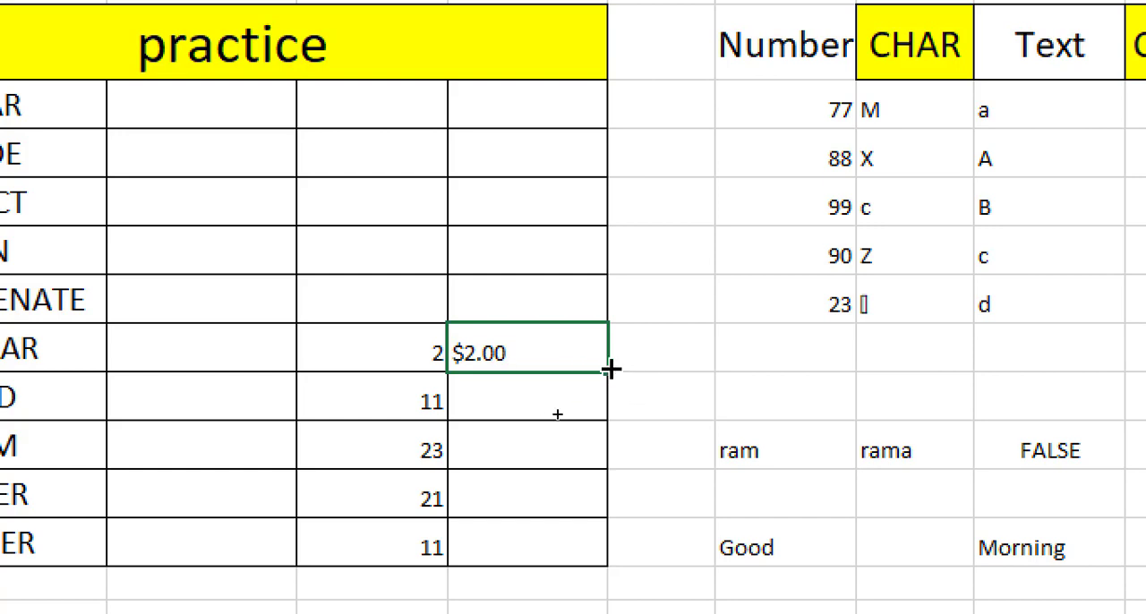
double_click(606, 375)
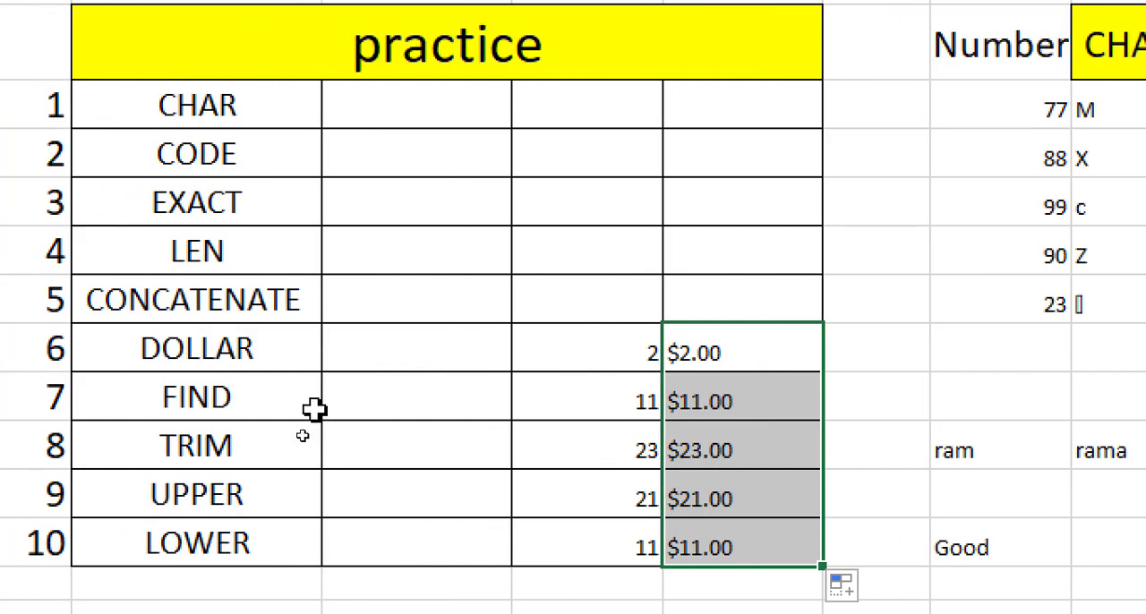
- Enter the word ram in cell E11 of the FIND row and move it to E15, just below the table
left_click(409, 355)
left_click(410, 409)
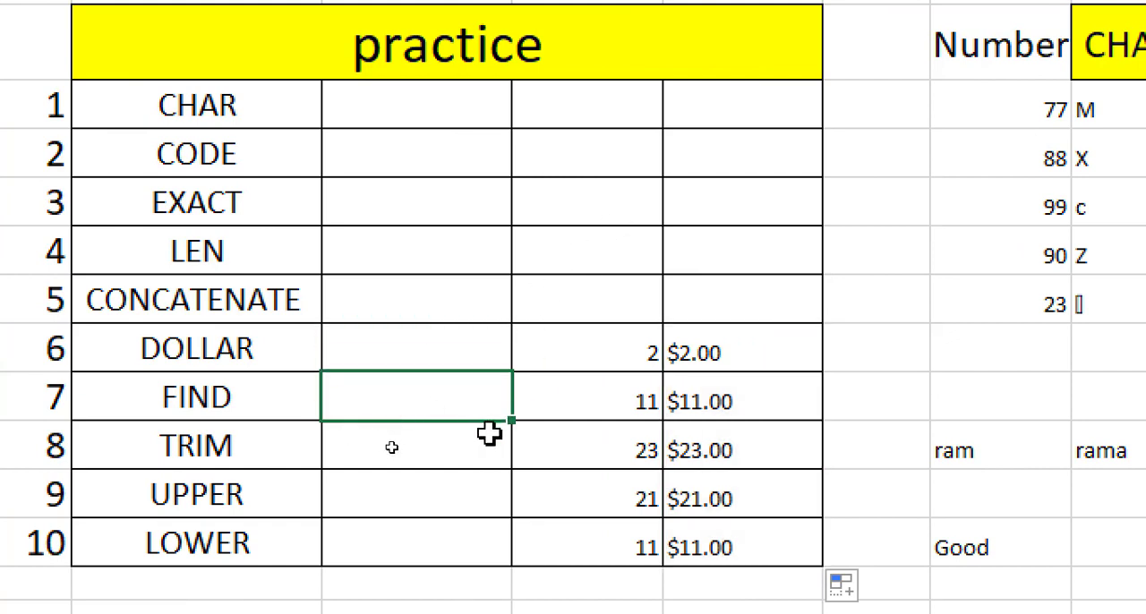
key("F2")
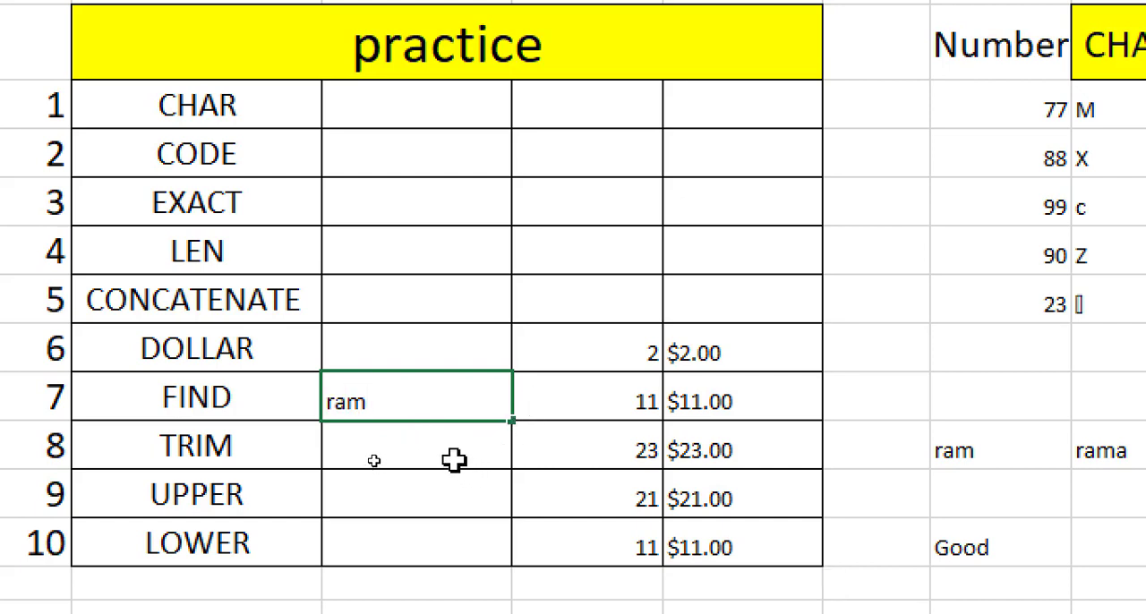
left_click(454, 460)
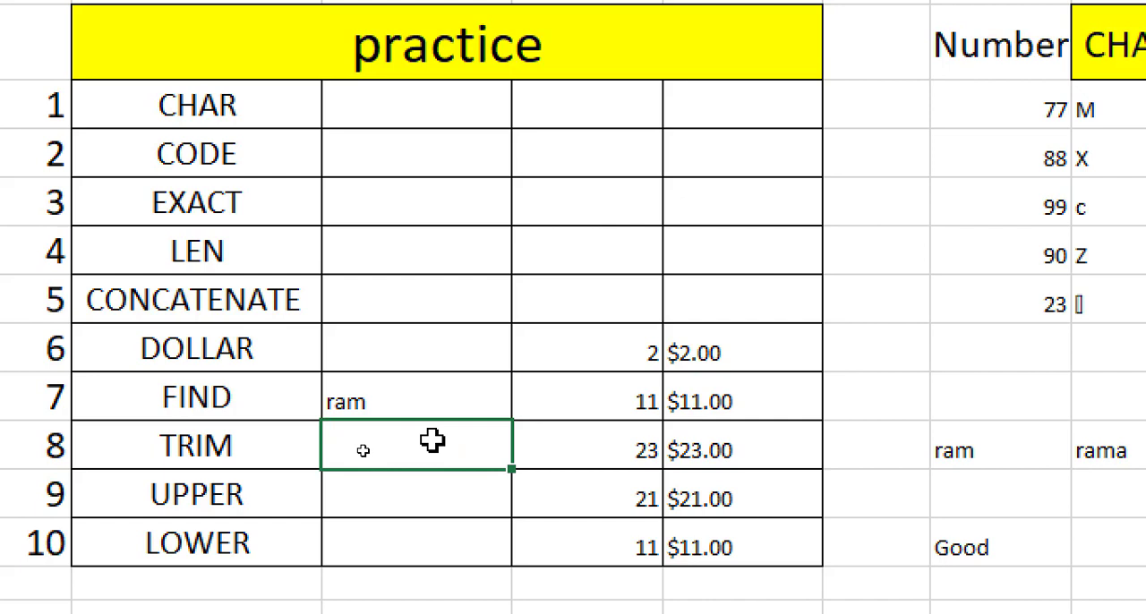
left_click(446, 380)
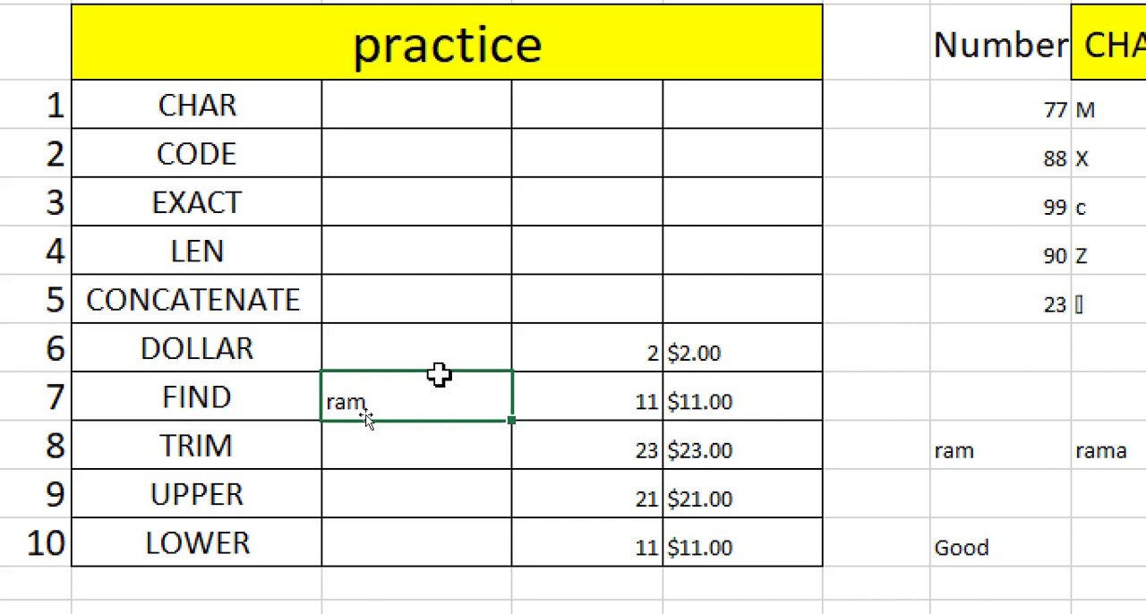
left_click_drag(366, 421, 425, 555)
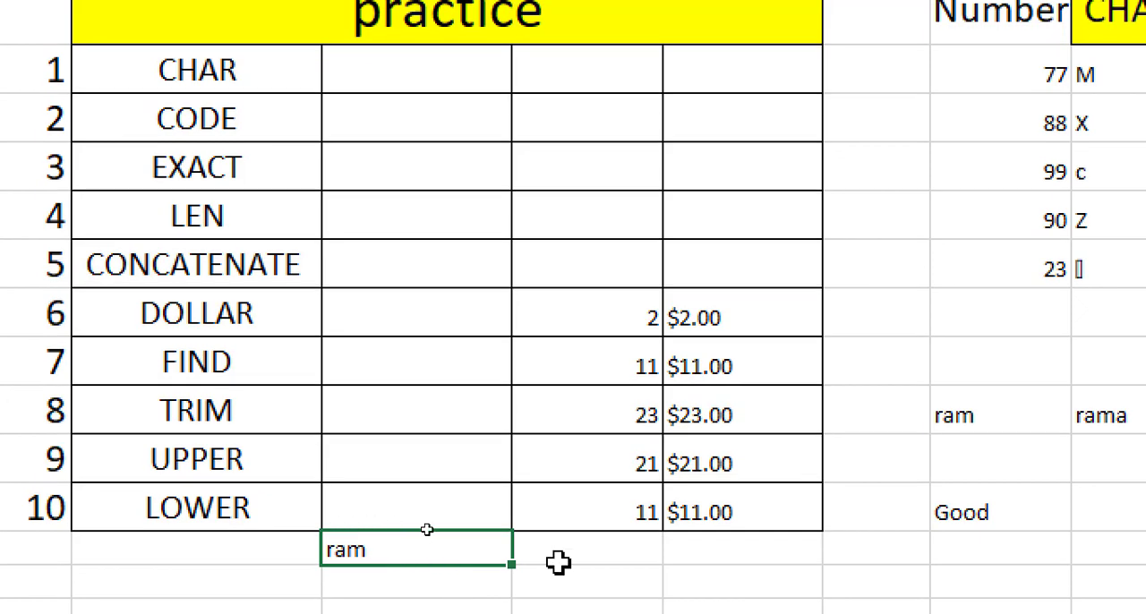
- Enter the formula =find("a",E15) in cell F16 to locate the letter a within the word ram
left_click(571, 563)
left_click(536, 575)
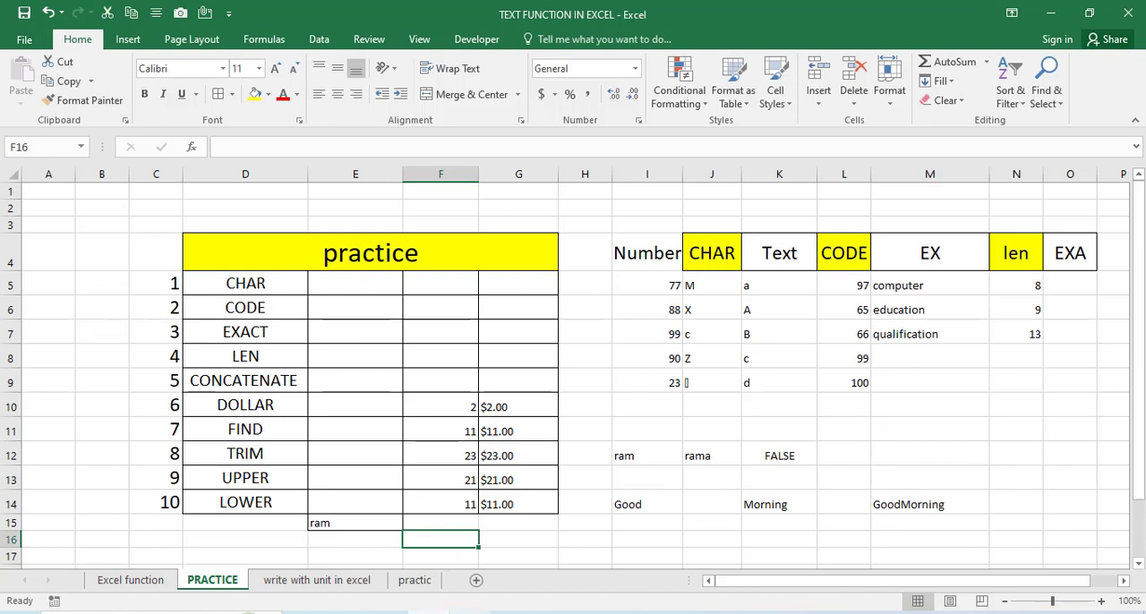
left_click(439, 612)
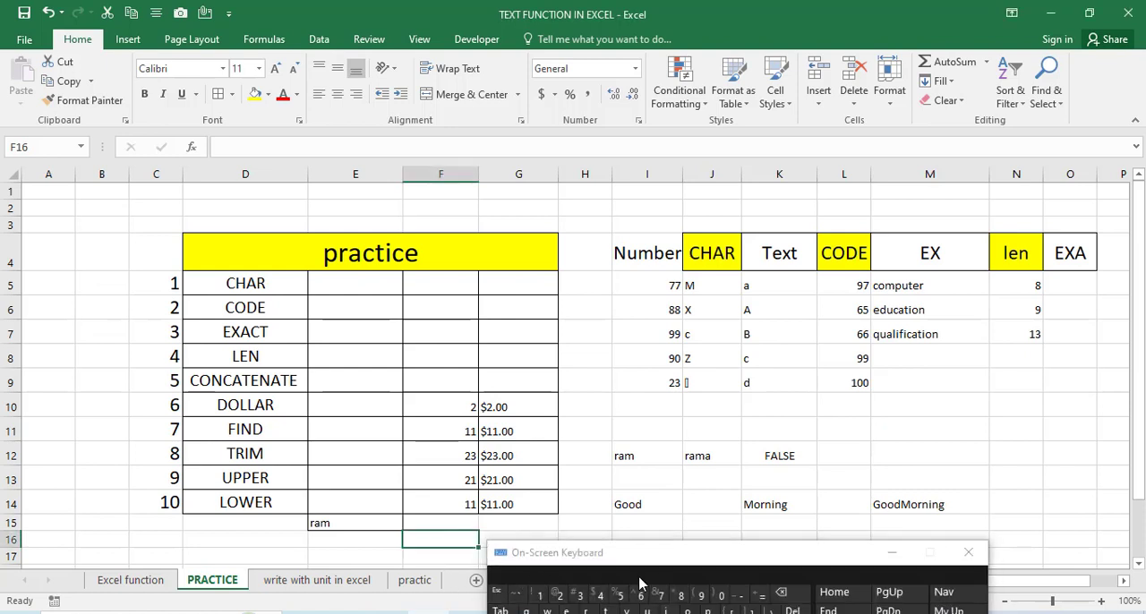
left_click(761, 598)
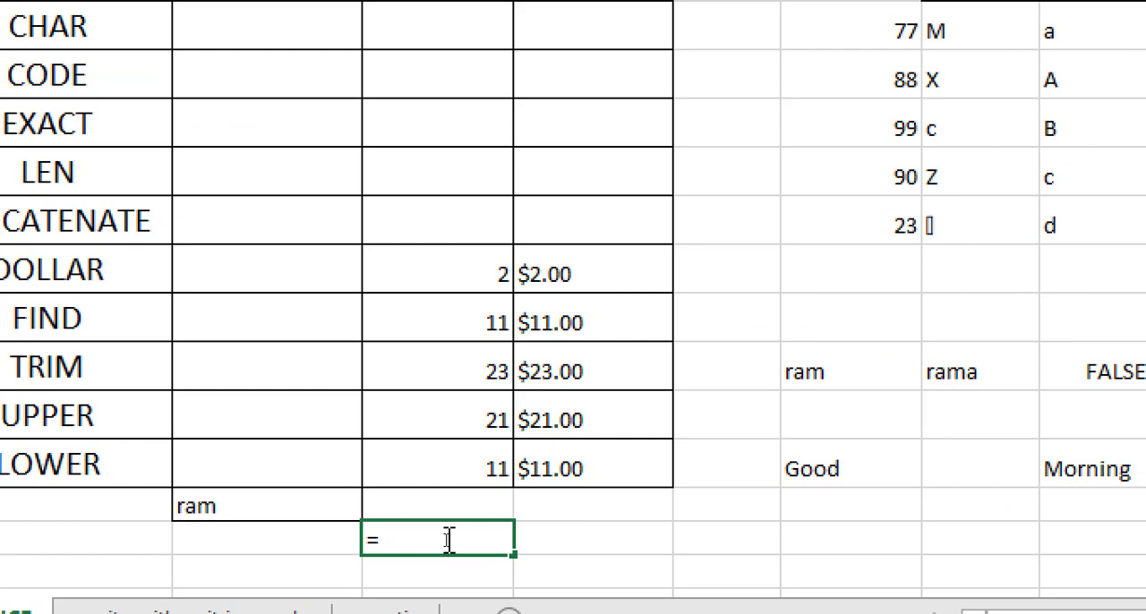
type("find(")
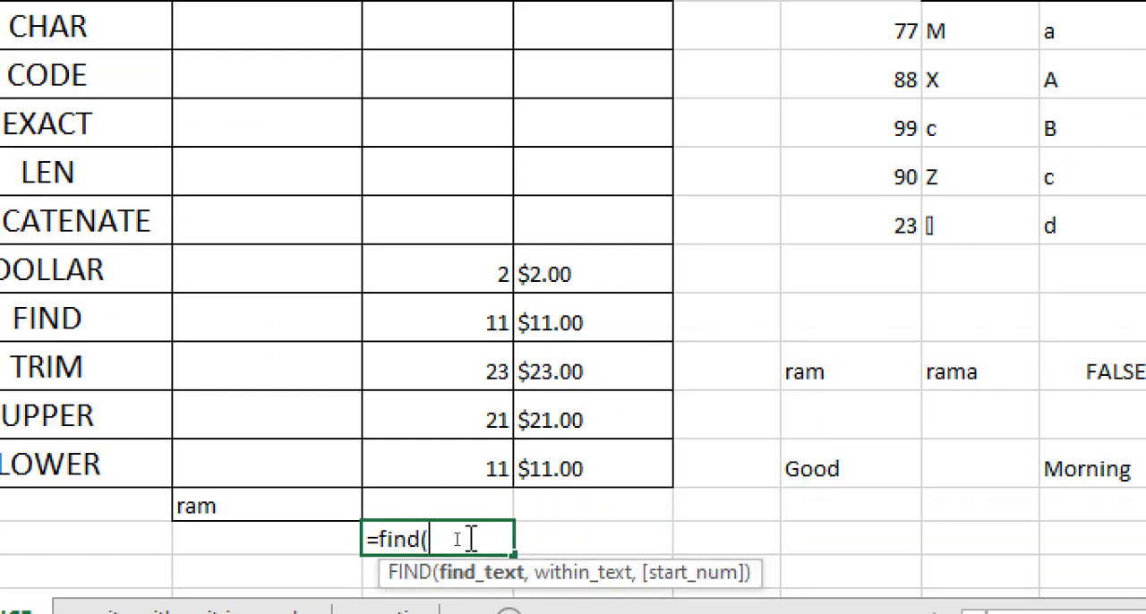
type("\"a\"")
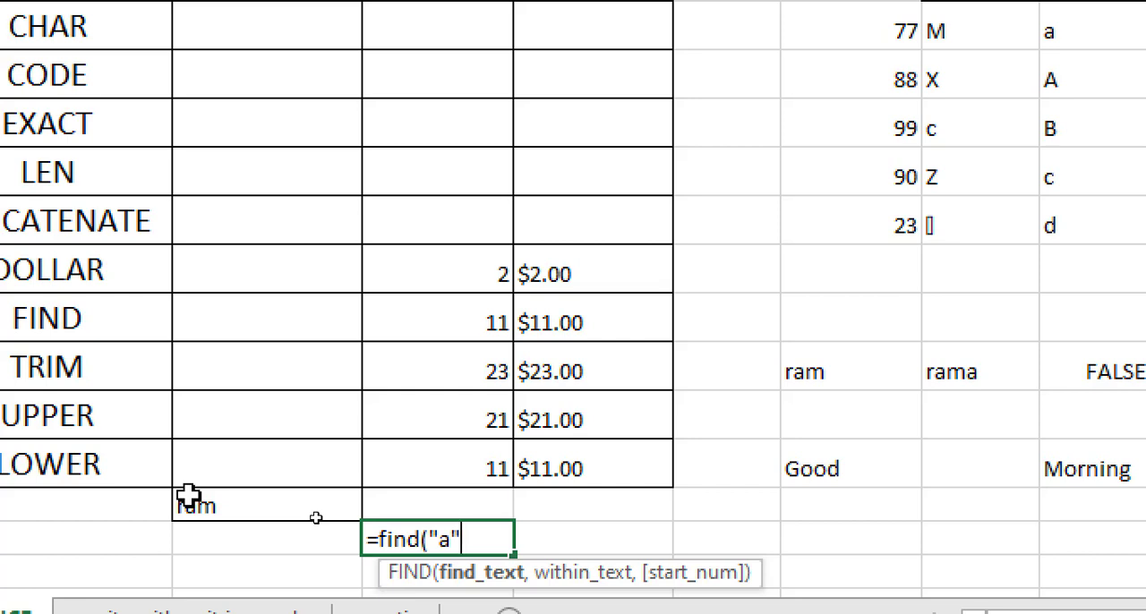
type("a\",")
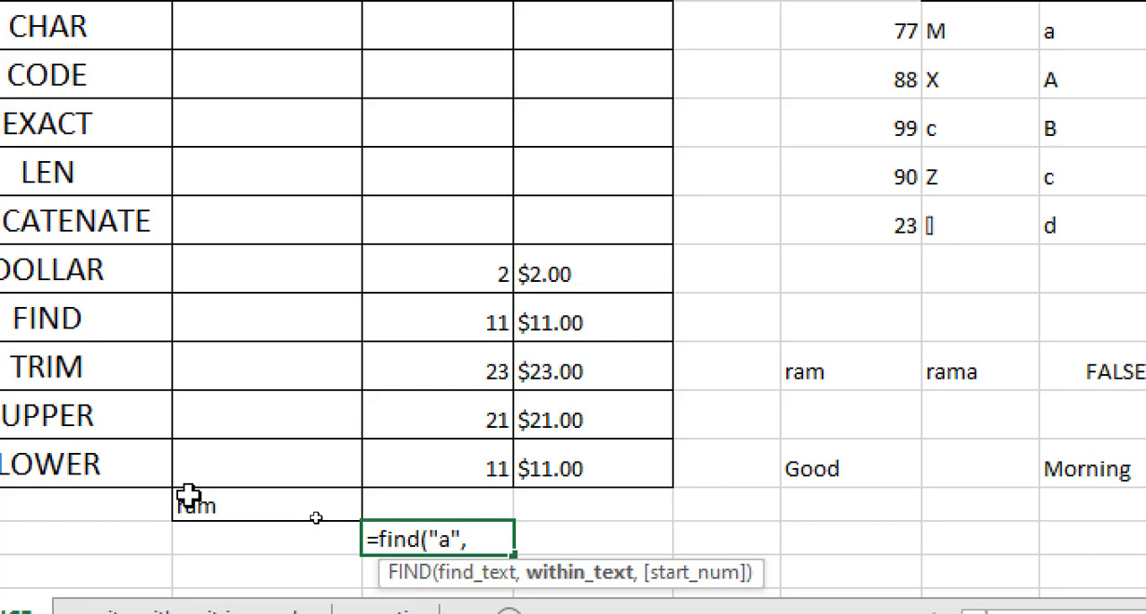
left_click(250, 499)
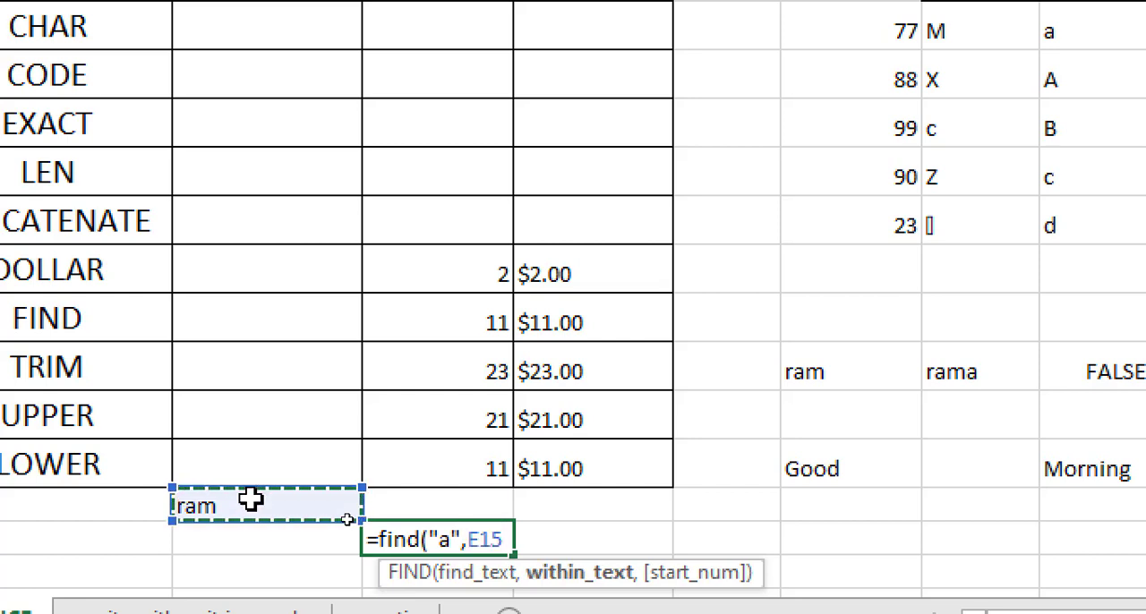
type(")")
key("Return")
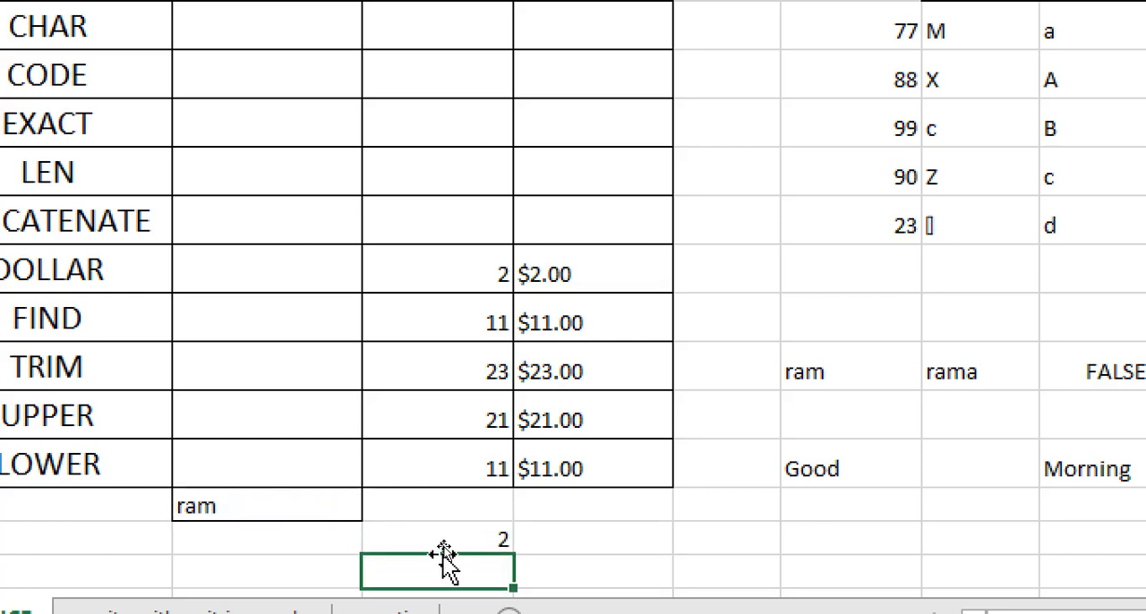
- Reopen the FIND formula in F16 to review its search text and cell reference, leaving it as it is
left_click(452, 543)
double_click(452, 543)
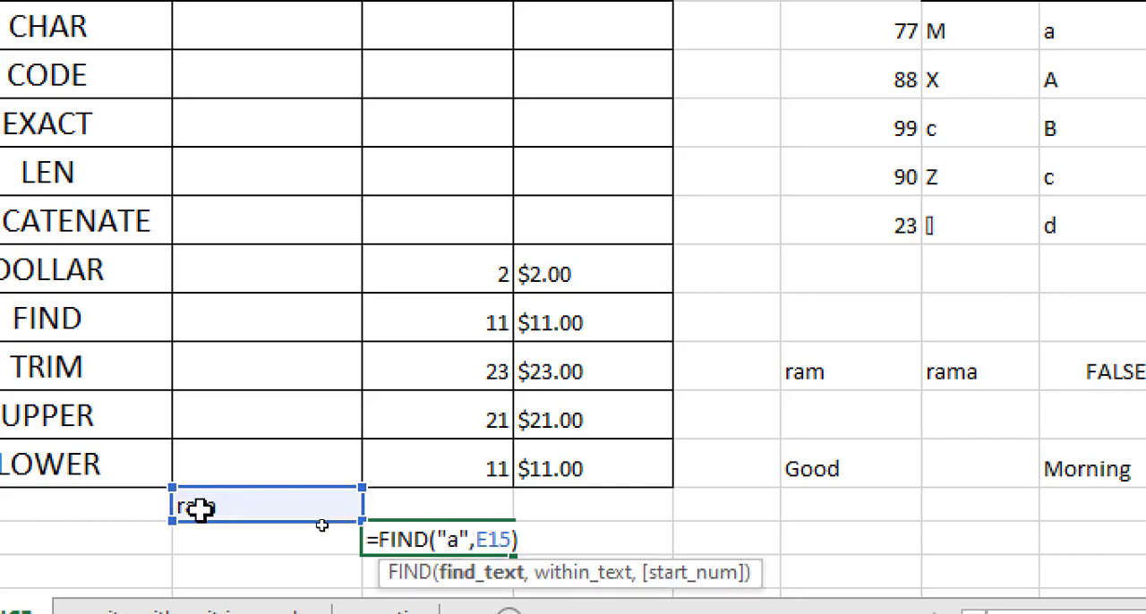
key("Return")
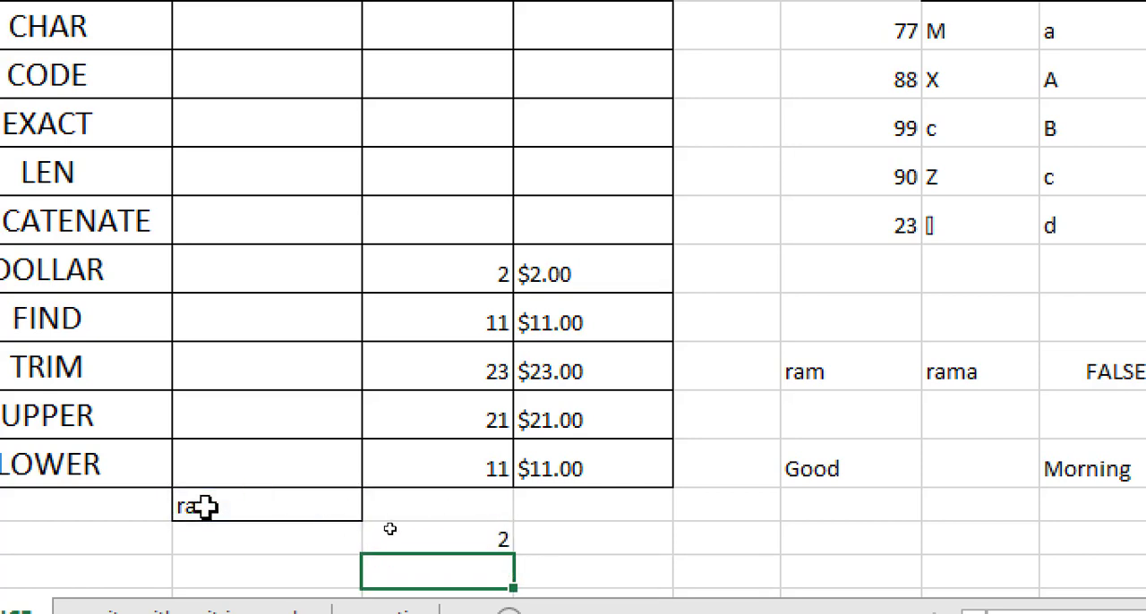
key("Up")
- Enter computer education in cell D18 with a long run of extra spaces between the words, and select the cell
left_click(229, 351)
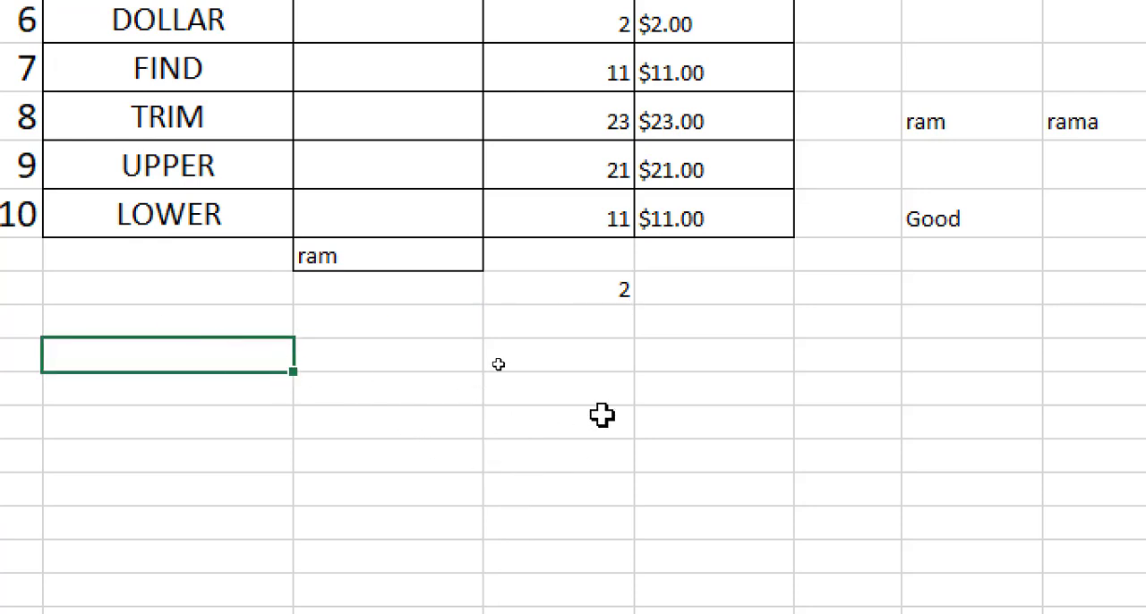
type("computer")
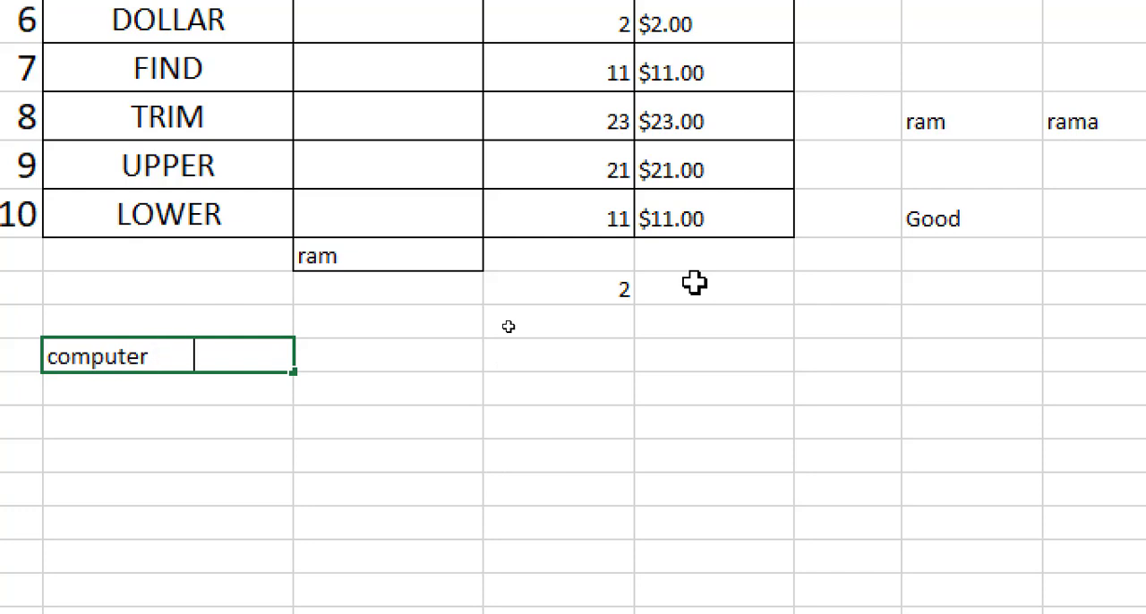
type("                educ")
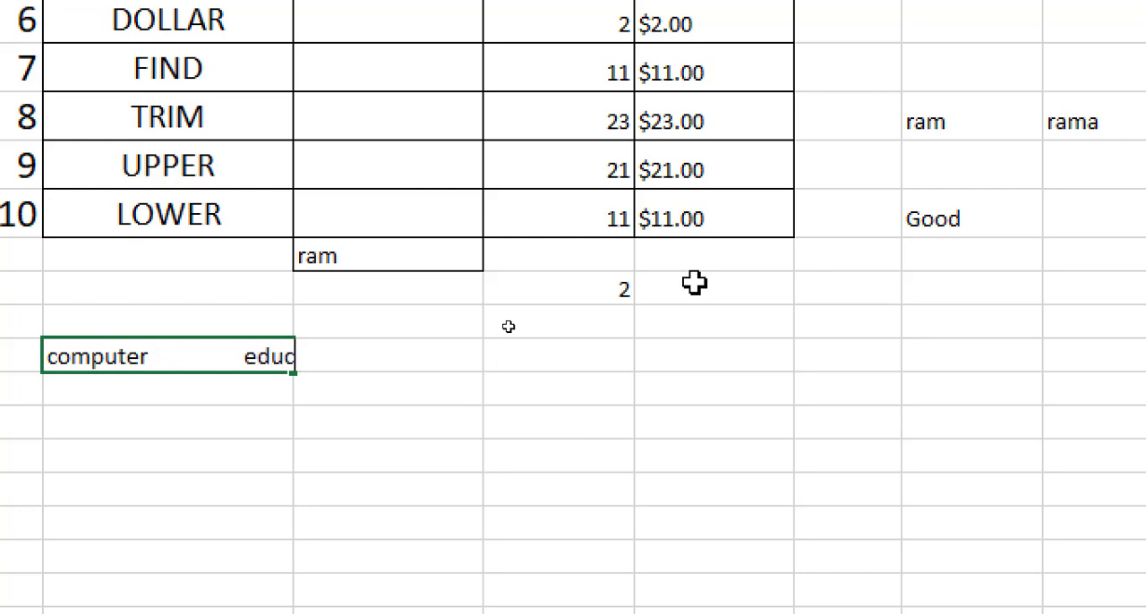
type("ation")
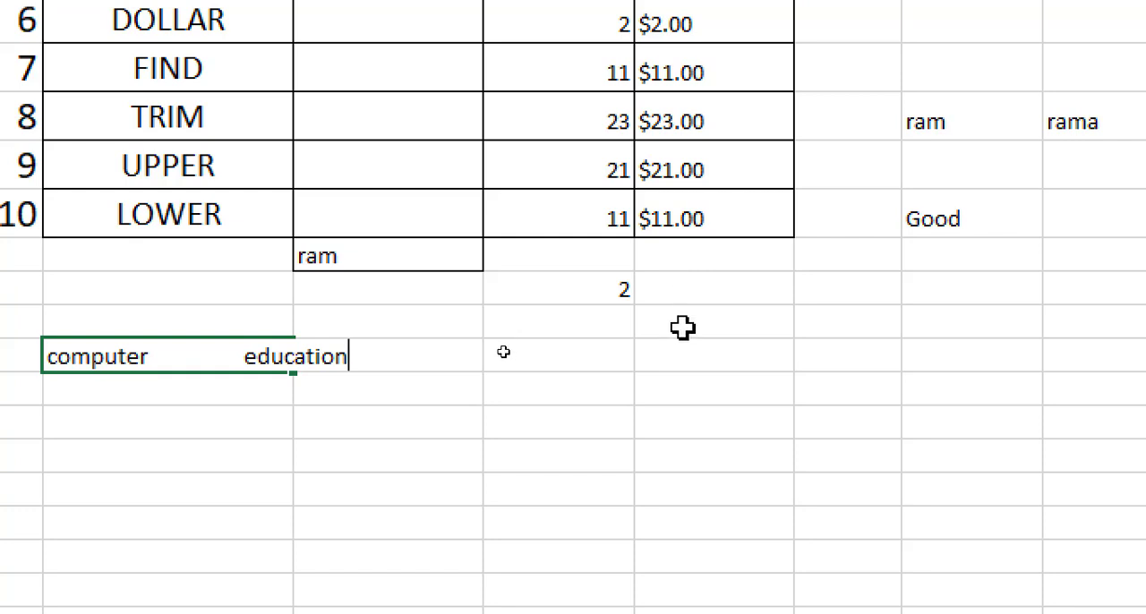
key("Return")
left_click(274, 484)
left_click(235, 342)
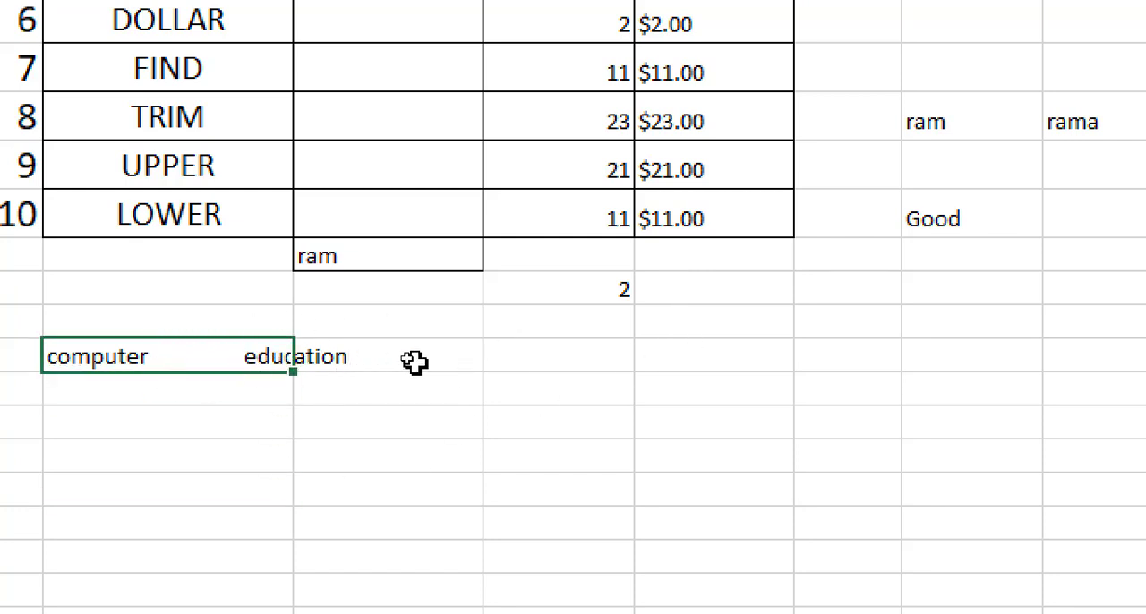
- Enter the formula =trim(D18) in cell F18 to strip the extra spaces from computer education
left_click(502, 347)
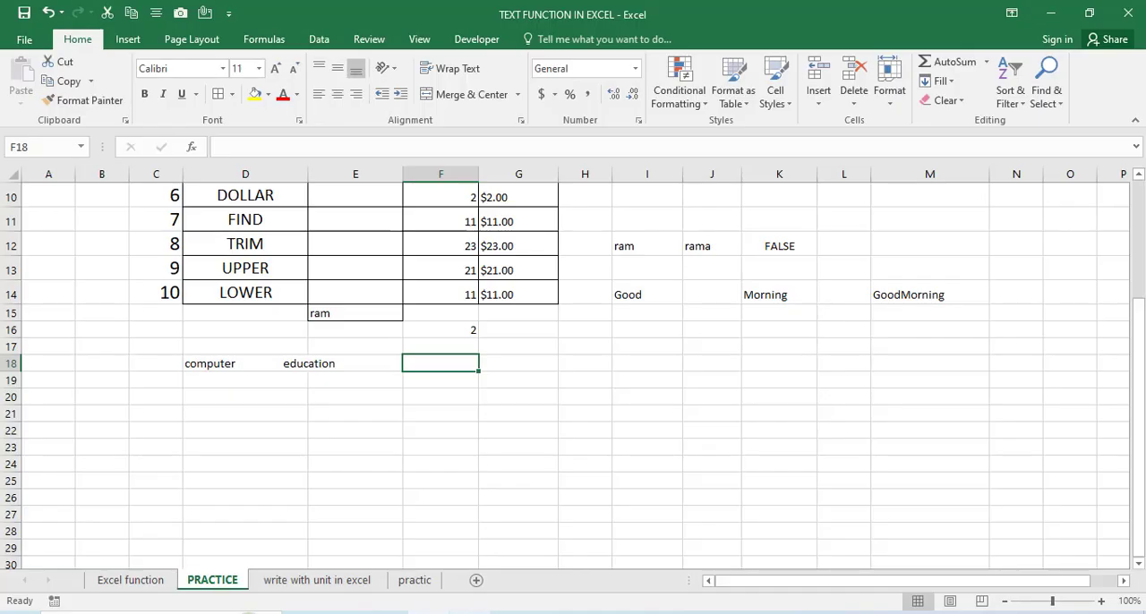
left_click(430, 612)
left_click(448, 371)
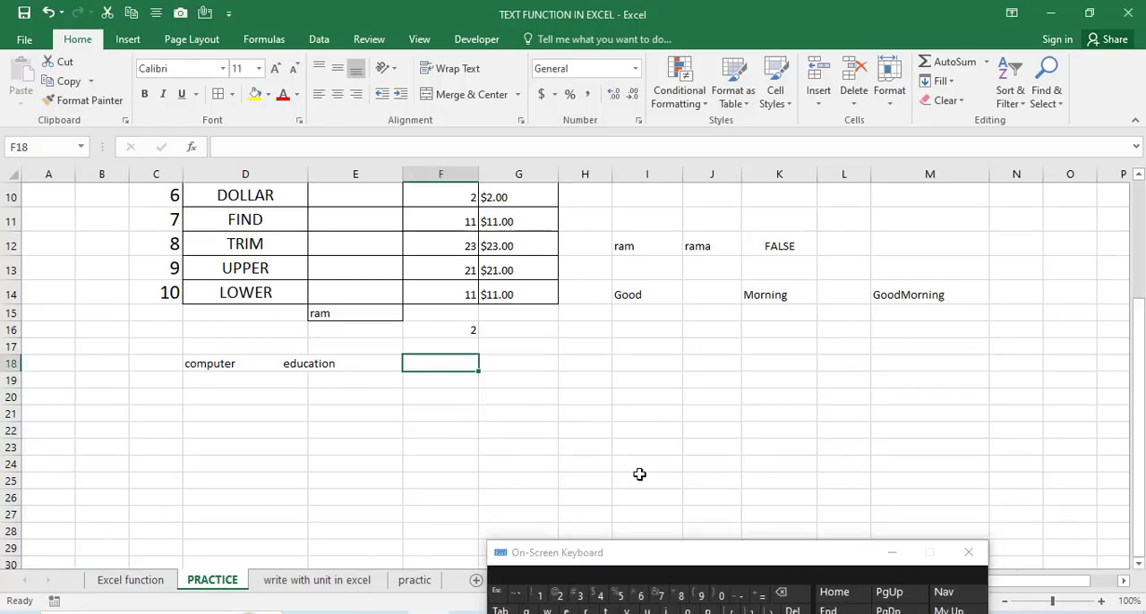
left_click(762, 596)
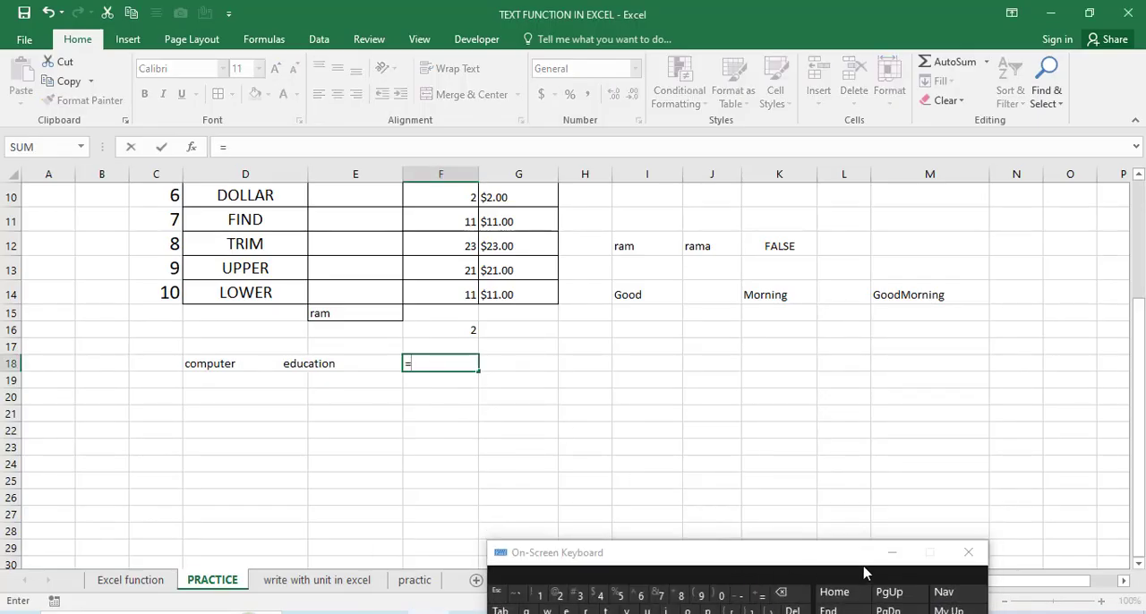
type("tri")
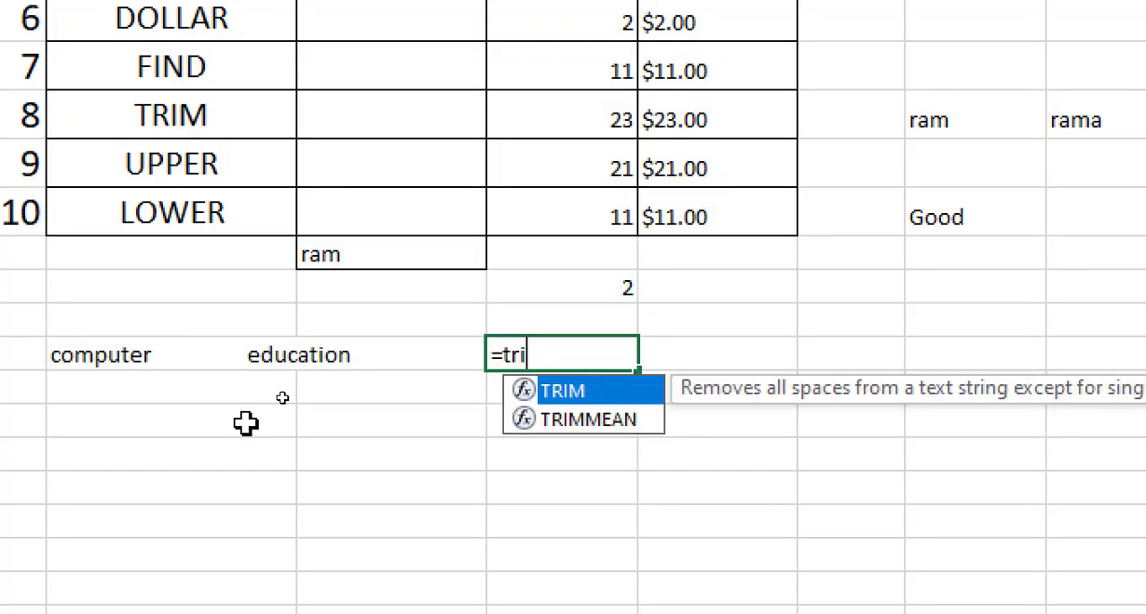
type("m(")
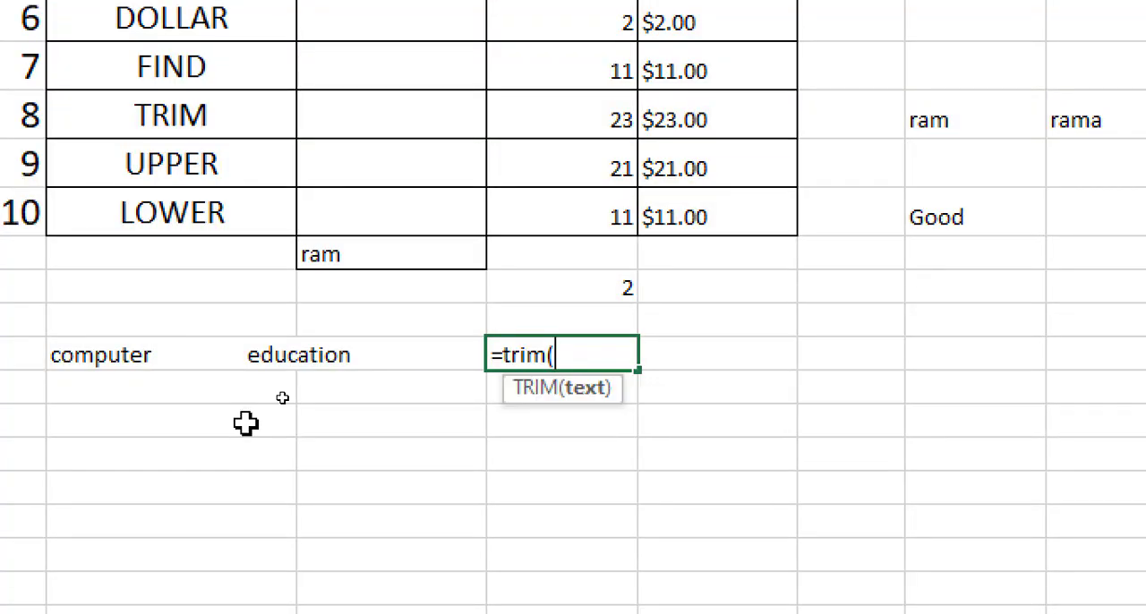
left_click(130, 355)
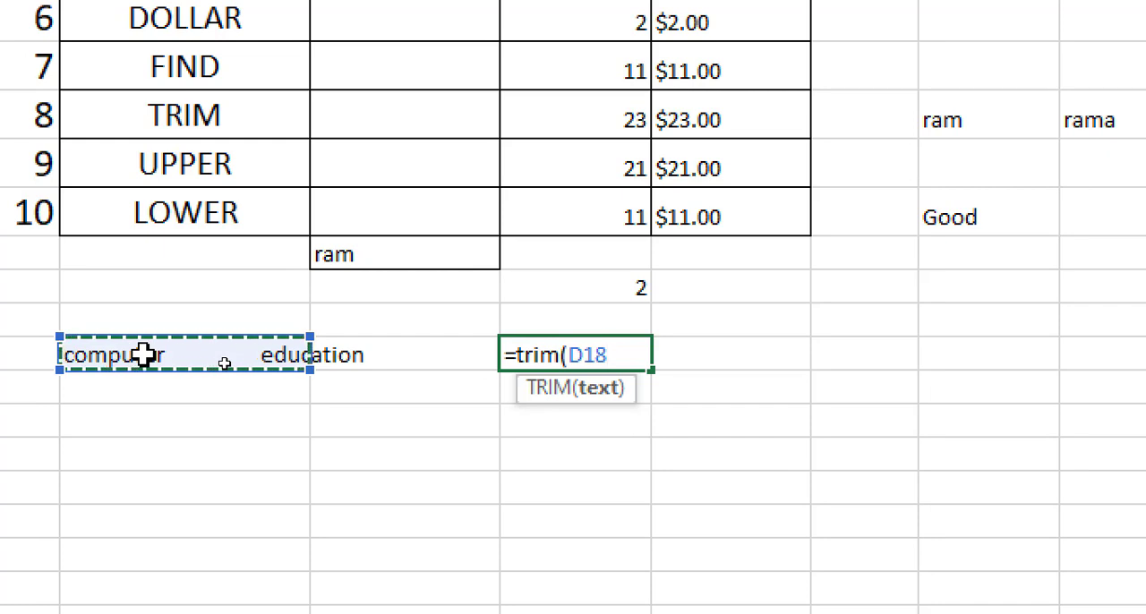
type(")")
key("Return")
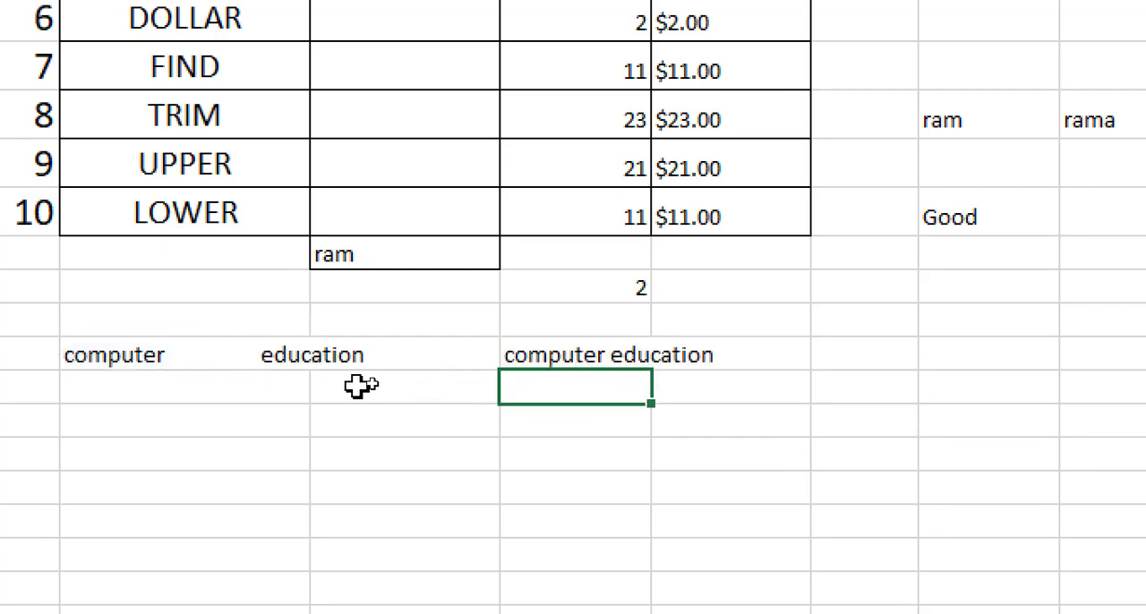
left_click(553, 354)
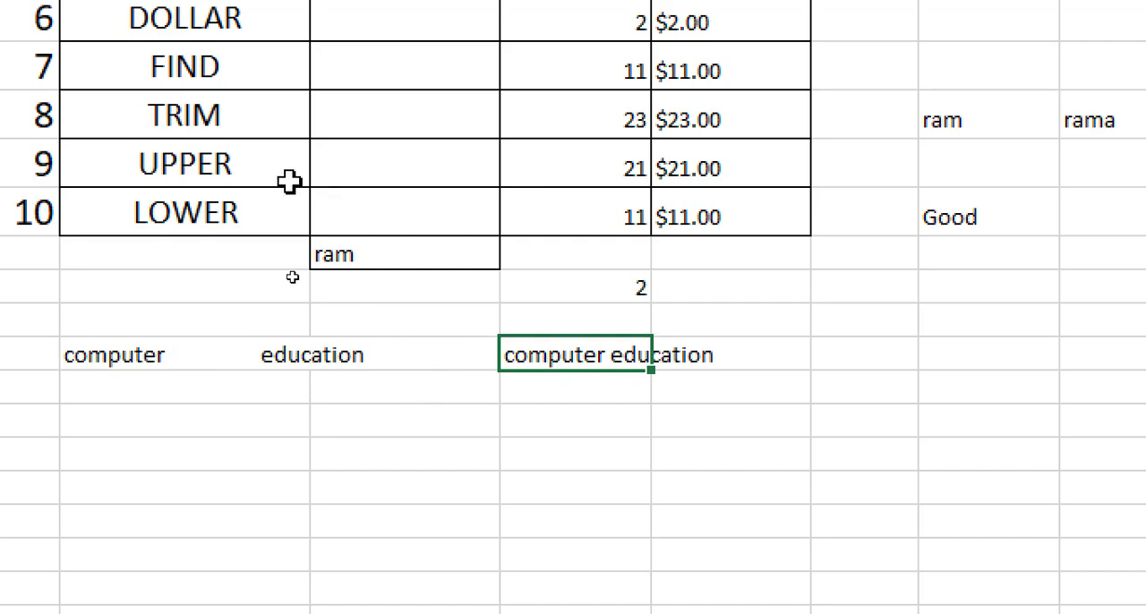
- Enter the lowercase words mouse, keyboard and scanner in cells E20 to E22
left_click(335, 411)
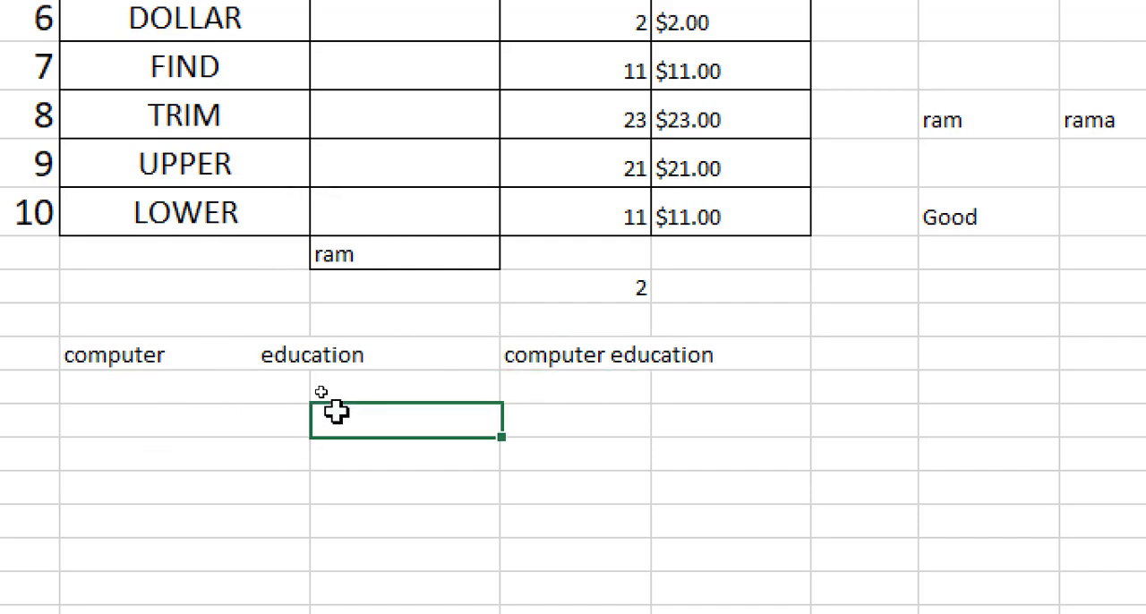
type("mouse")
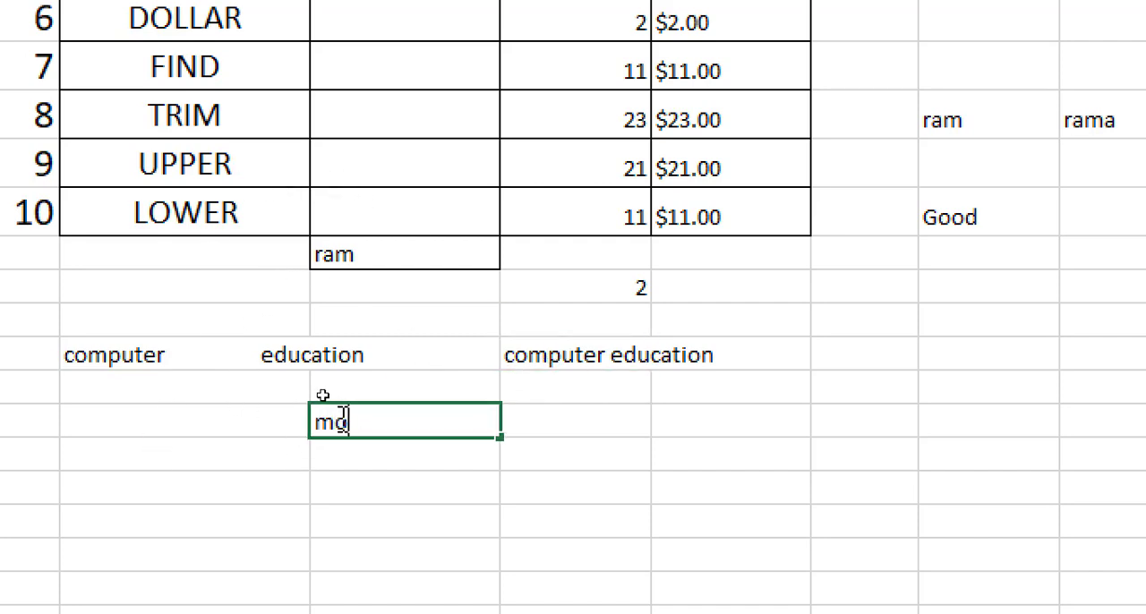
key("Return")
type("keyb")
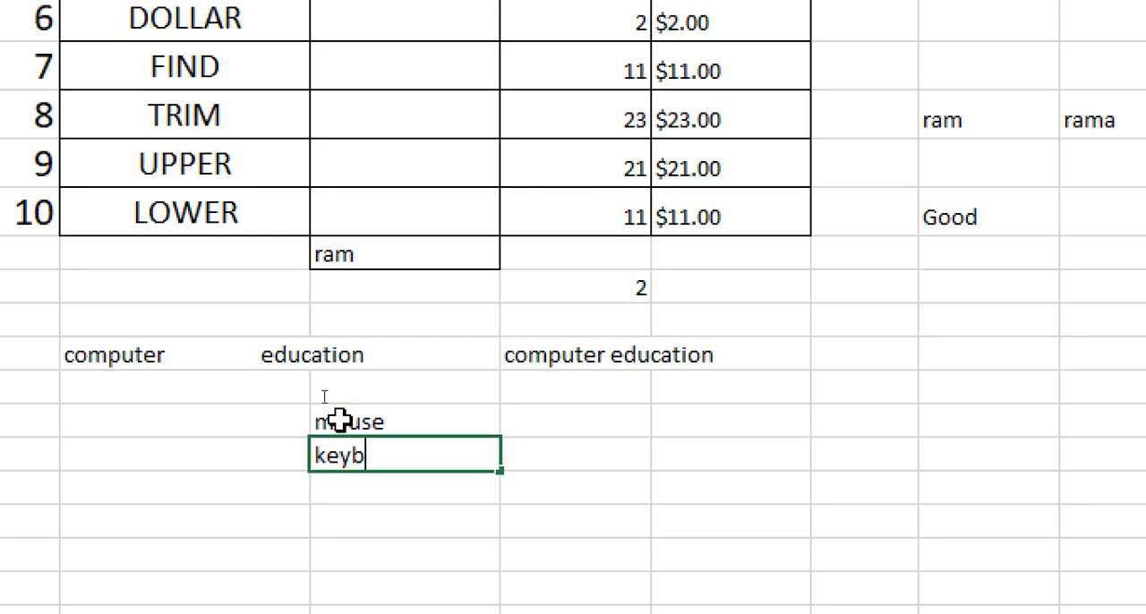
type("oard")
key("Return")
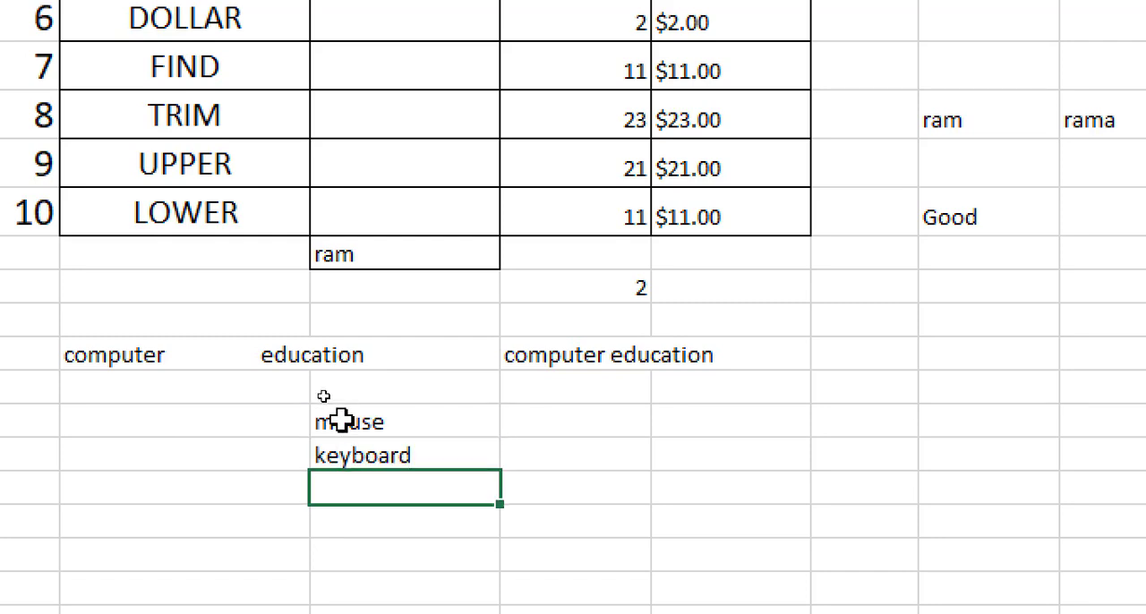
type("scanne")
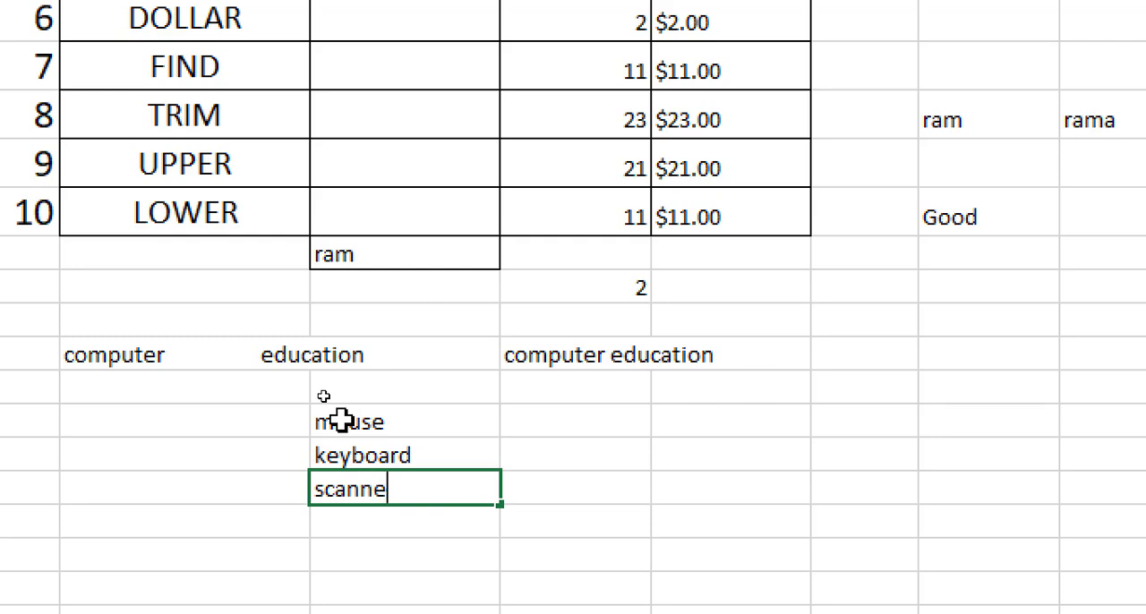
type("r")
left_click(339, 419)
- Enter the formula =upper(E20) in cell F20 to convert mouse to capital letters
left_click(568, 430)
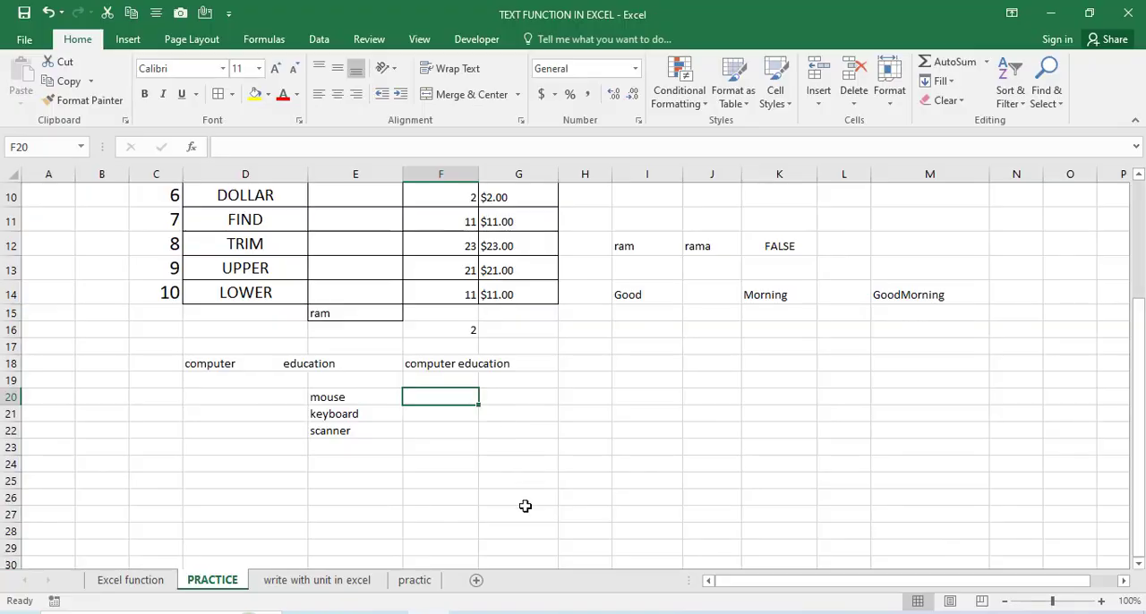
left_click(511, 612)
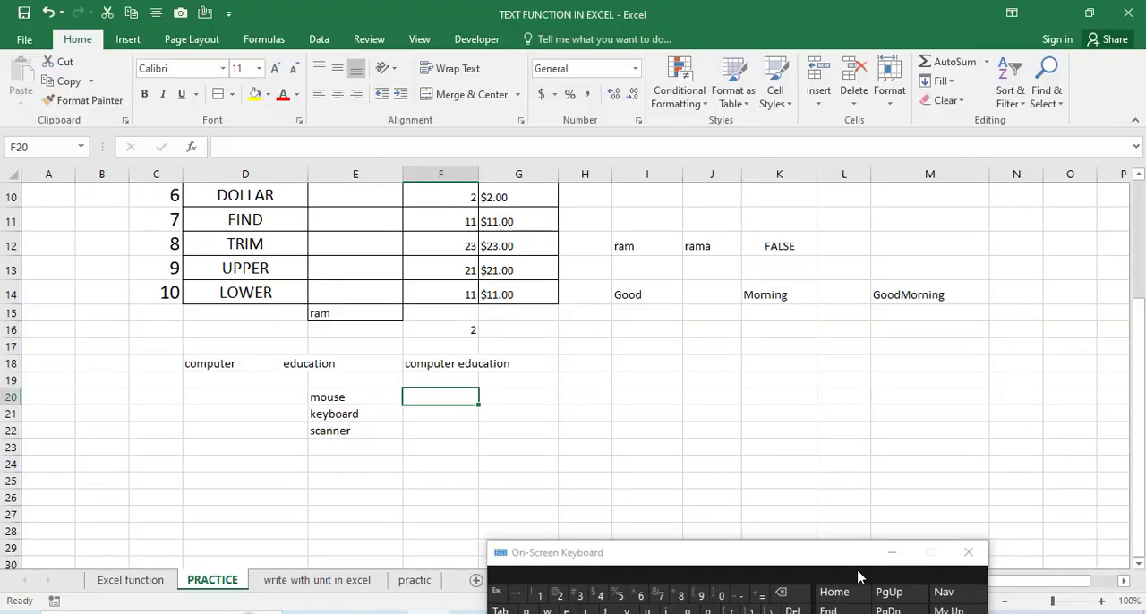
left_click(761, 595)
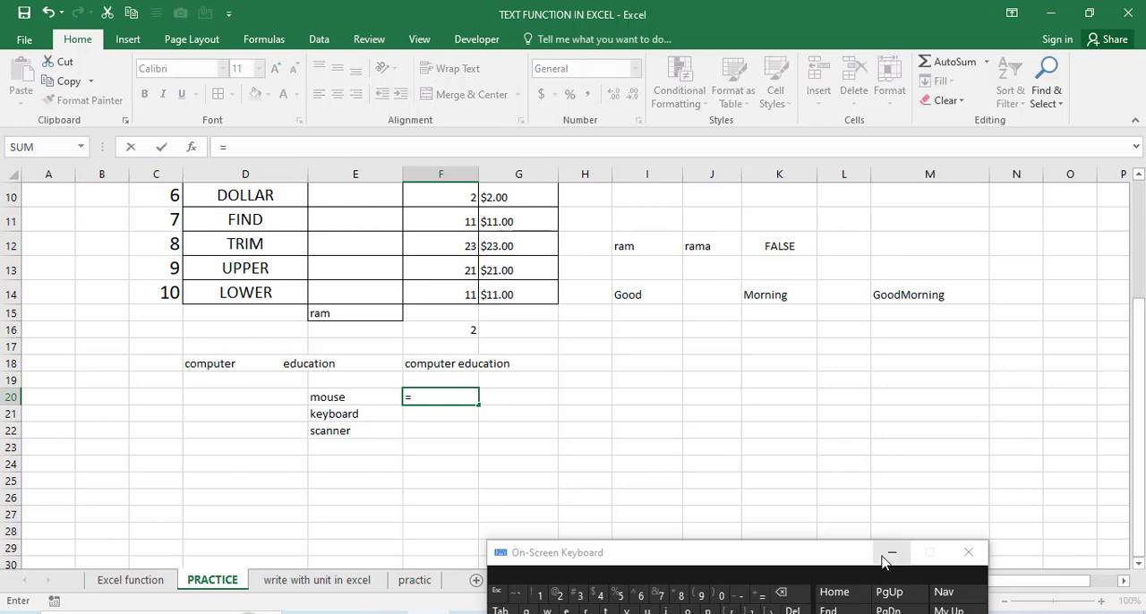
left_click(892, 552)
type("uppa")
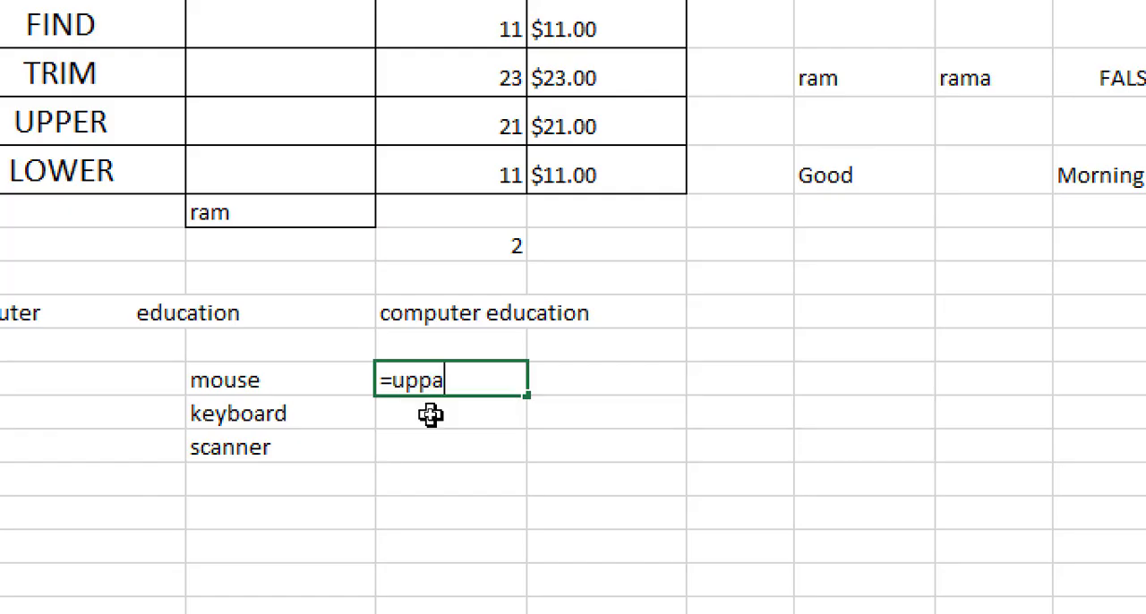
type("r(")
left_click(302, 376)
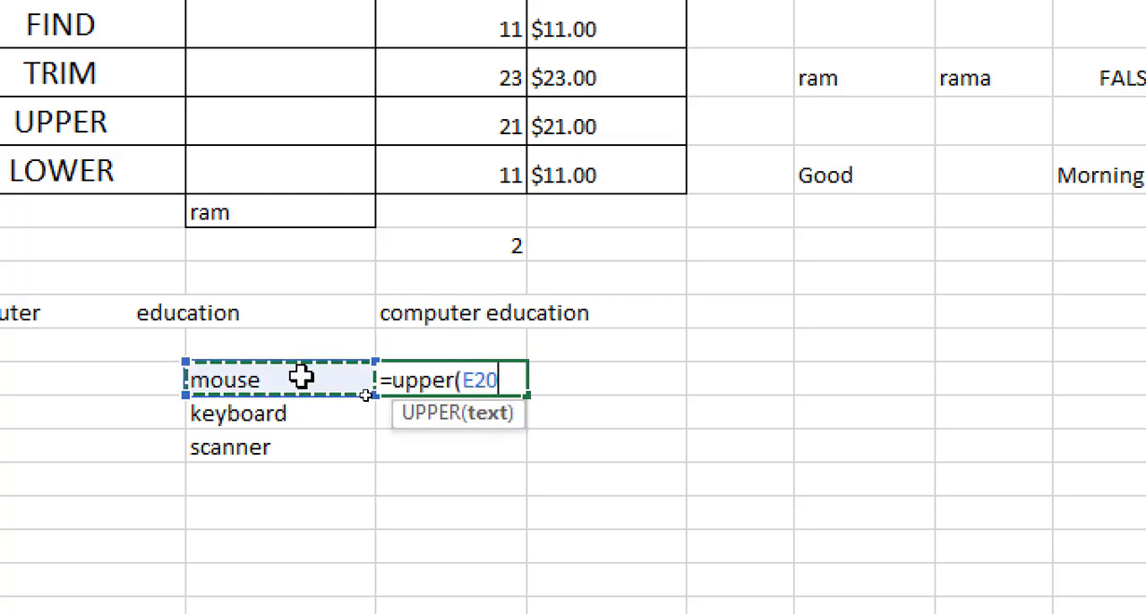
type(")")
key("Return")
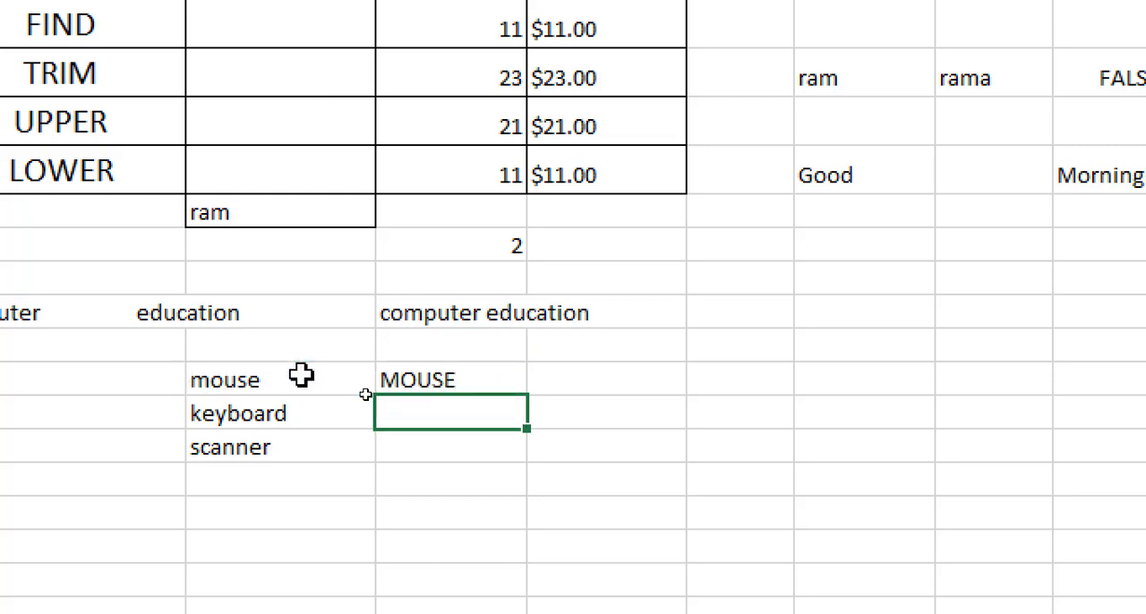
- Fill the UPPER formula from F20 down to F22 for keyboard and scanner
left_click(450, 376)
left_click_drag(526, 394, 524, 459)
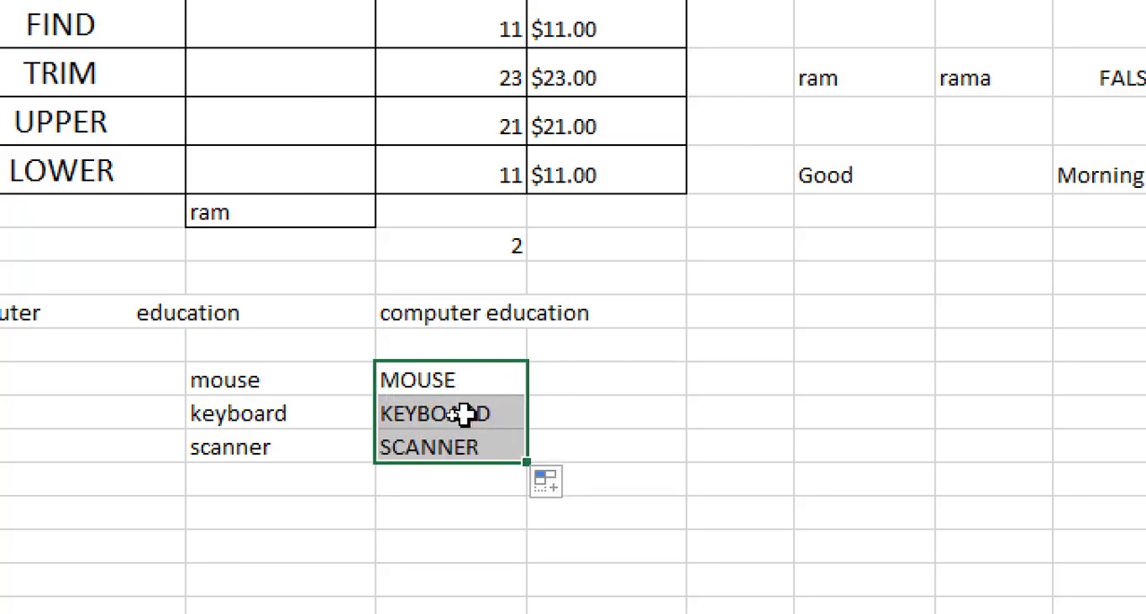
left_click(508, 374)
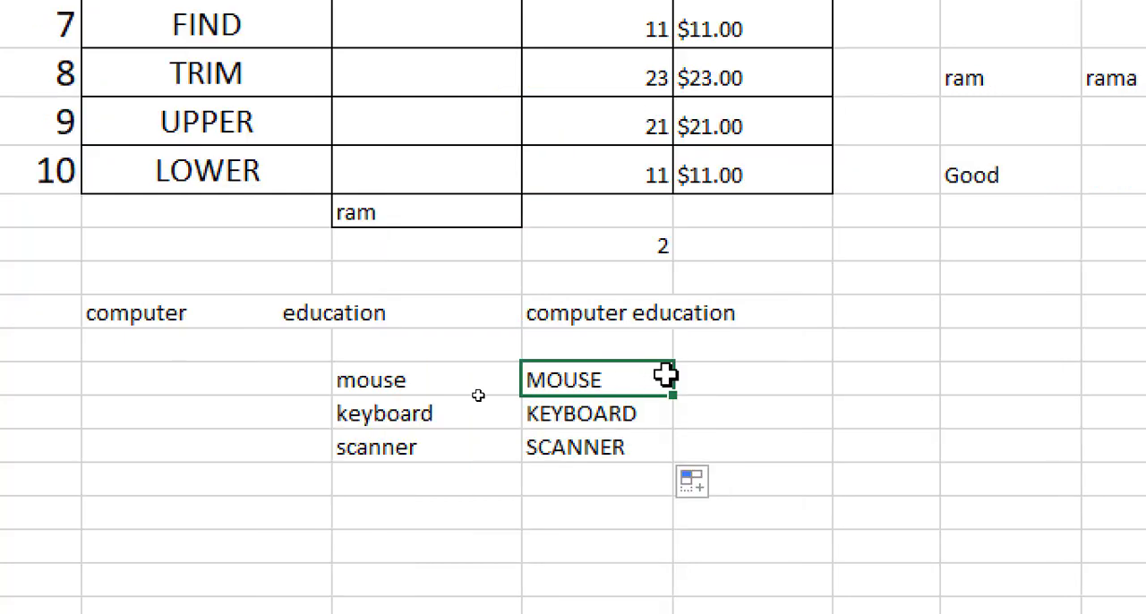
- Enter the capitalised words HELLO, SIR, HOW, ARE and YOU in cells G20 to G24
left_click(596, 384)
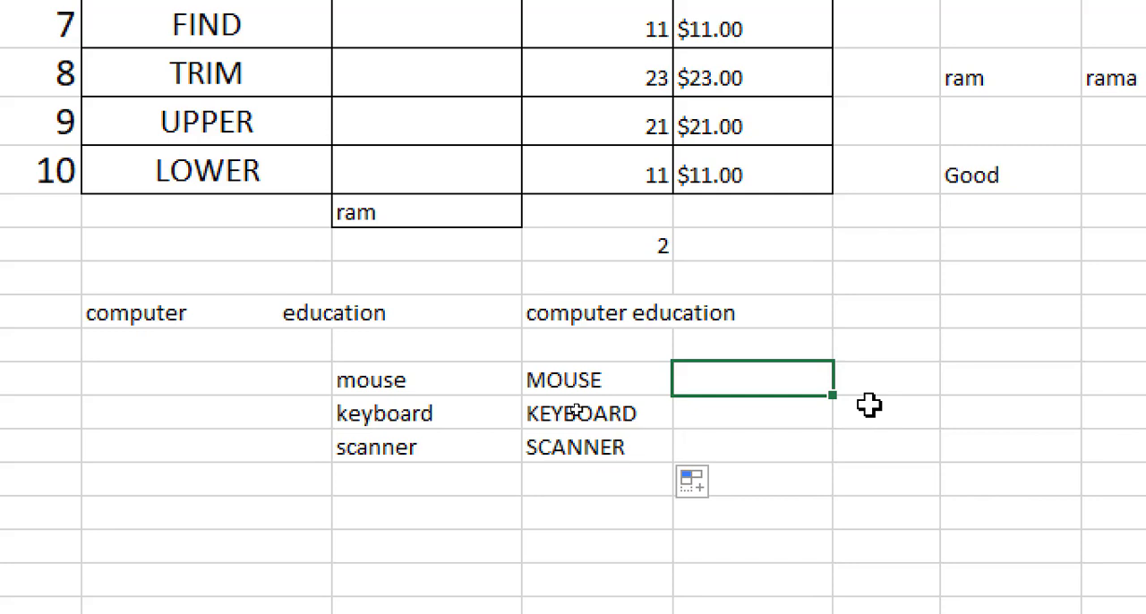
type("hello")
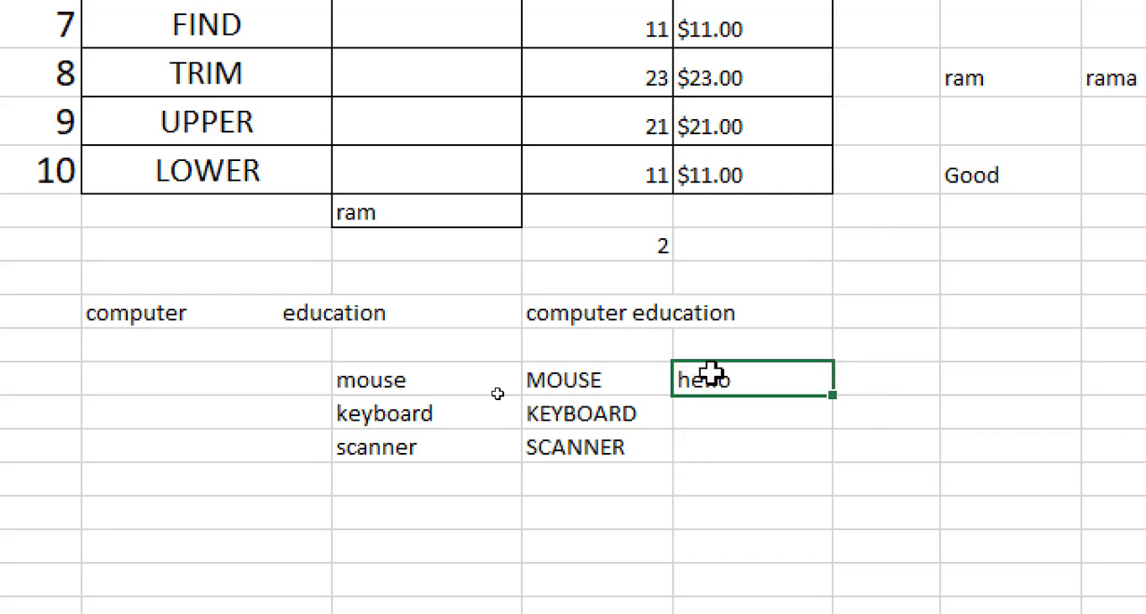
type("H")
key("Return")
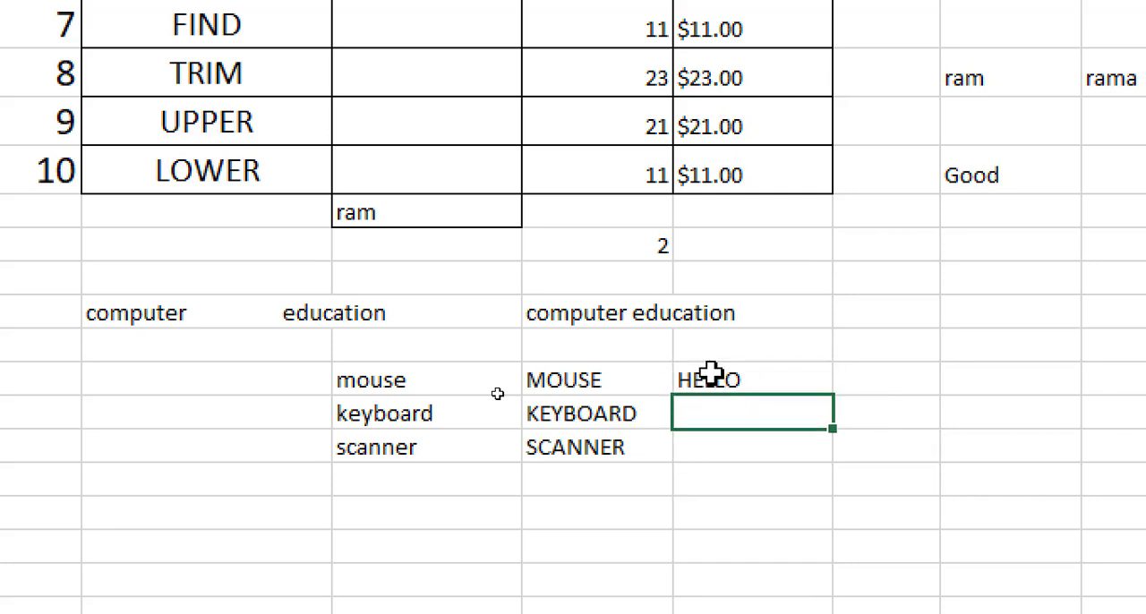
key("Return")
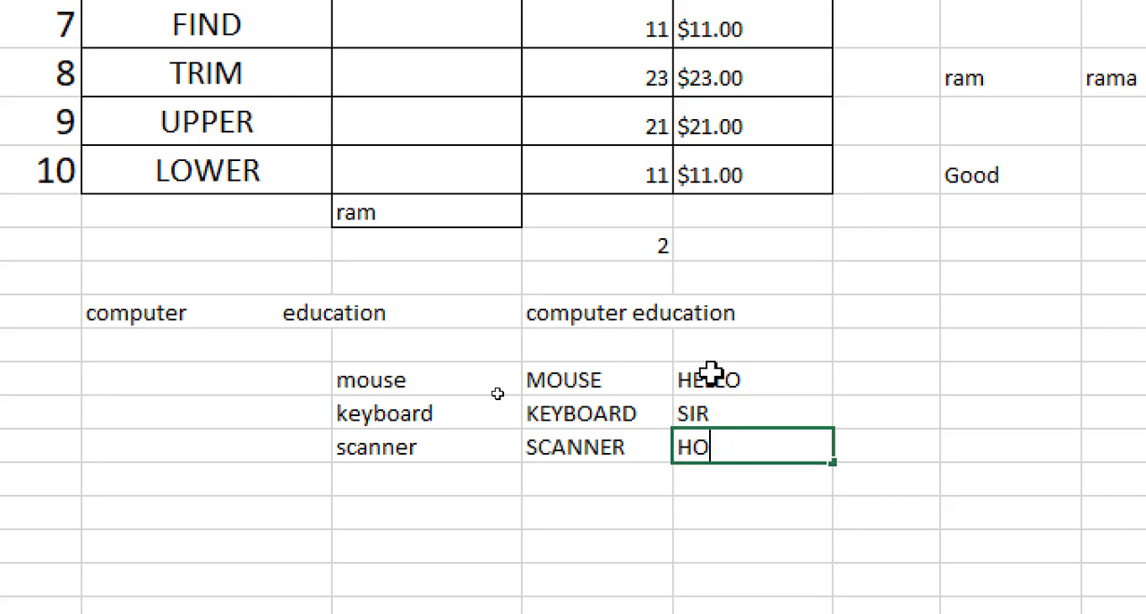
key("Return")
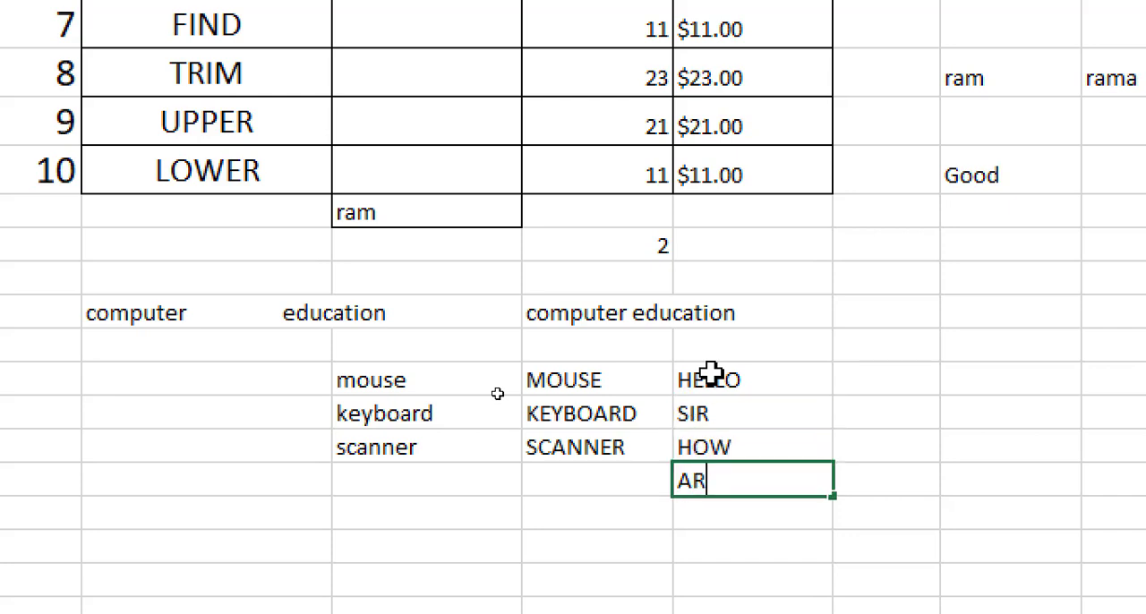
key("Return")
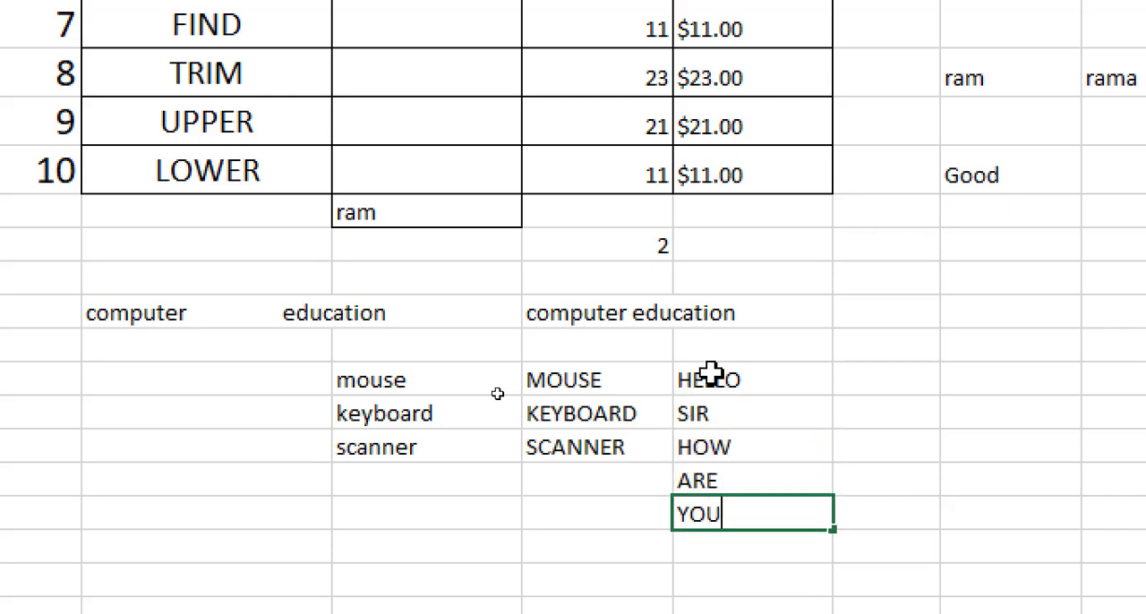
type("YOU")
left_click(887, 374)
left_click_drag(694, 383, 696, 512)
- Enter the formula =LOWER(G20) in cell H20 to convert HELLO to lowercase
left_click(898, 377)
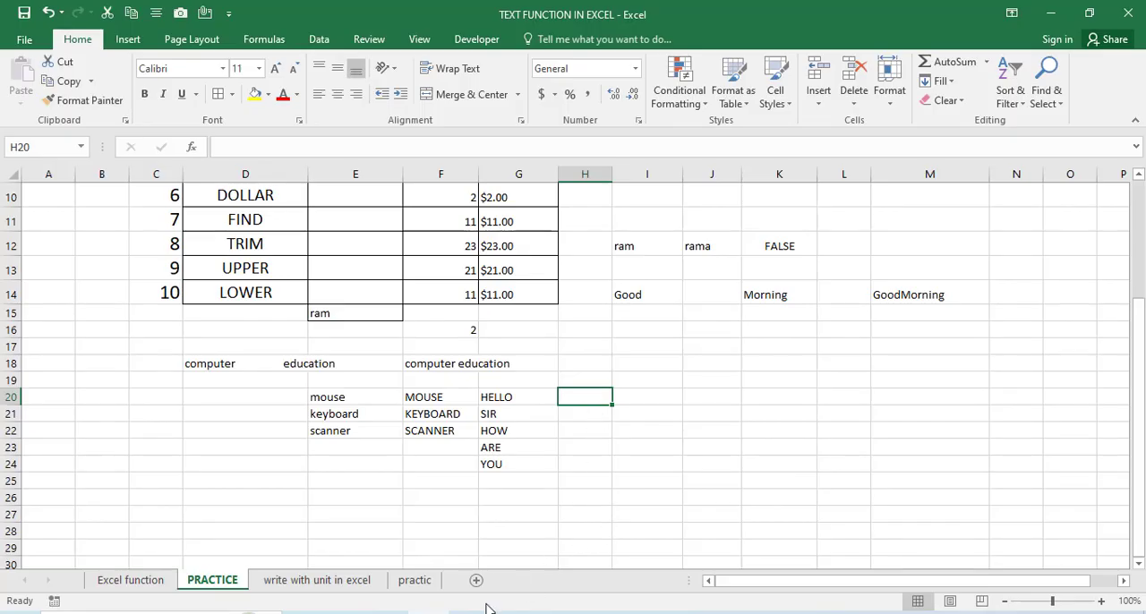
left_click(467, 613)
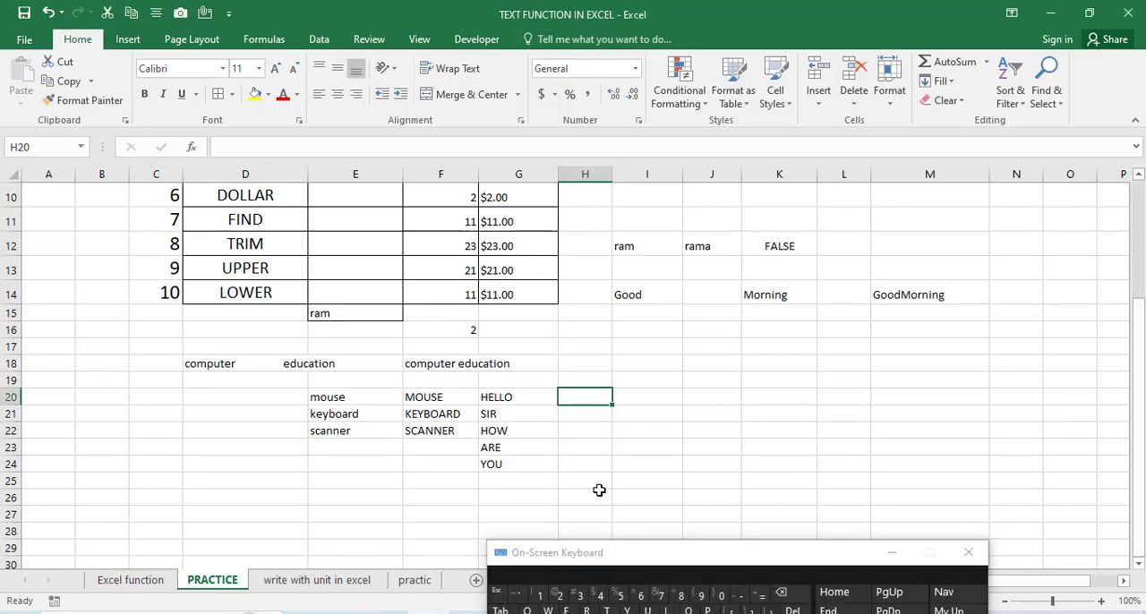
left_click(761, 596)
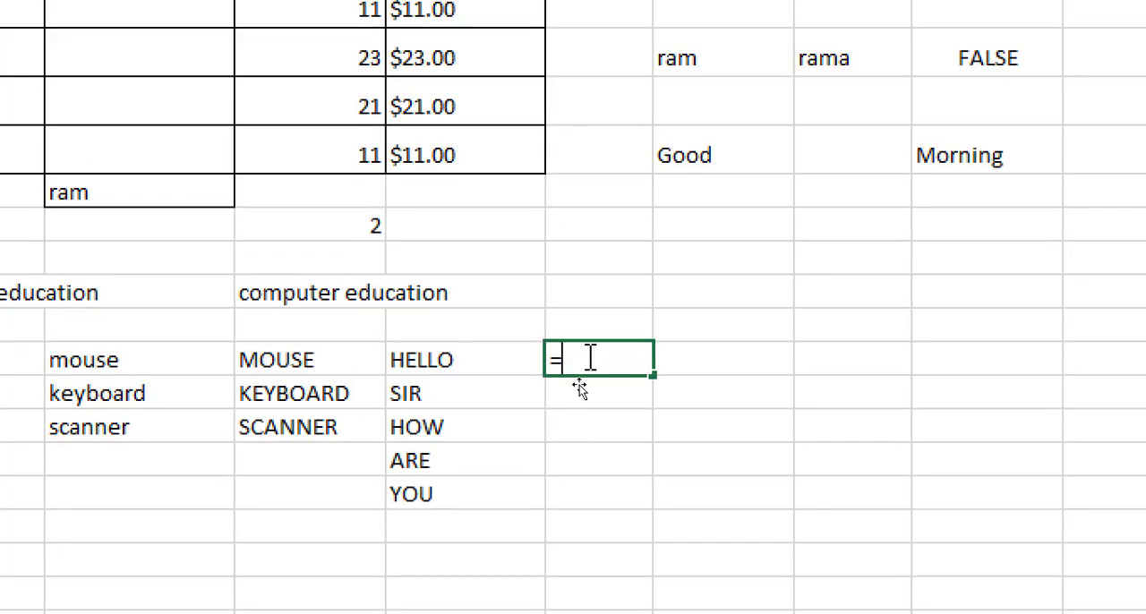
type("LOWER")
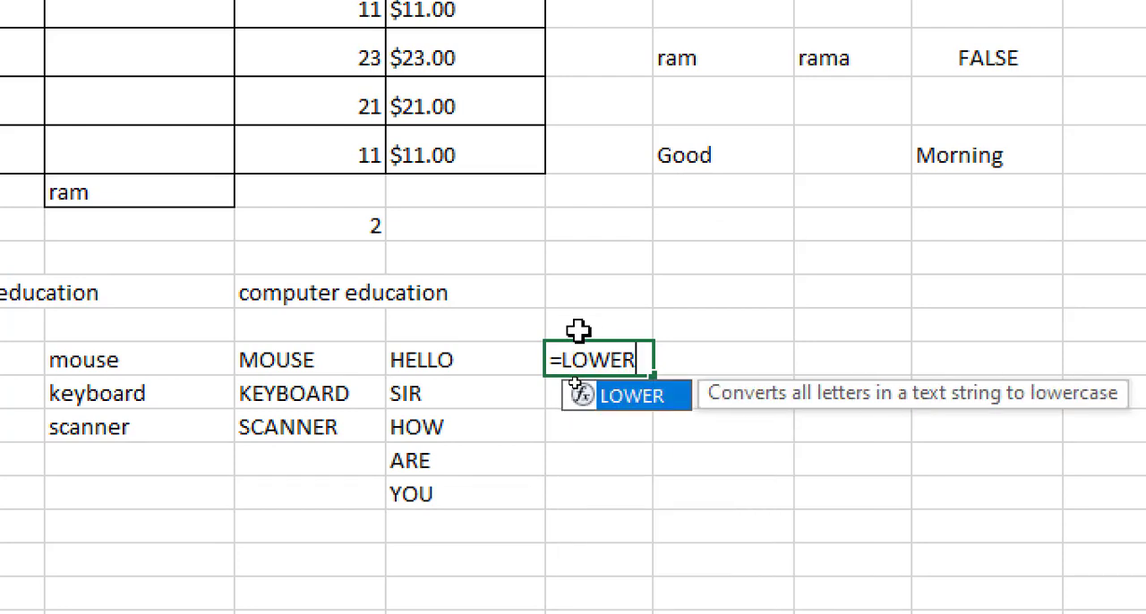
type("(")
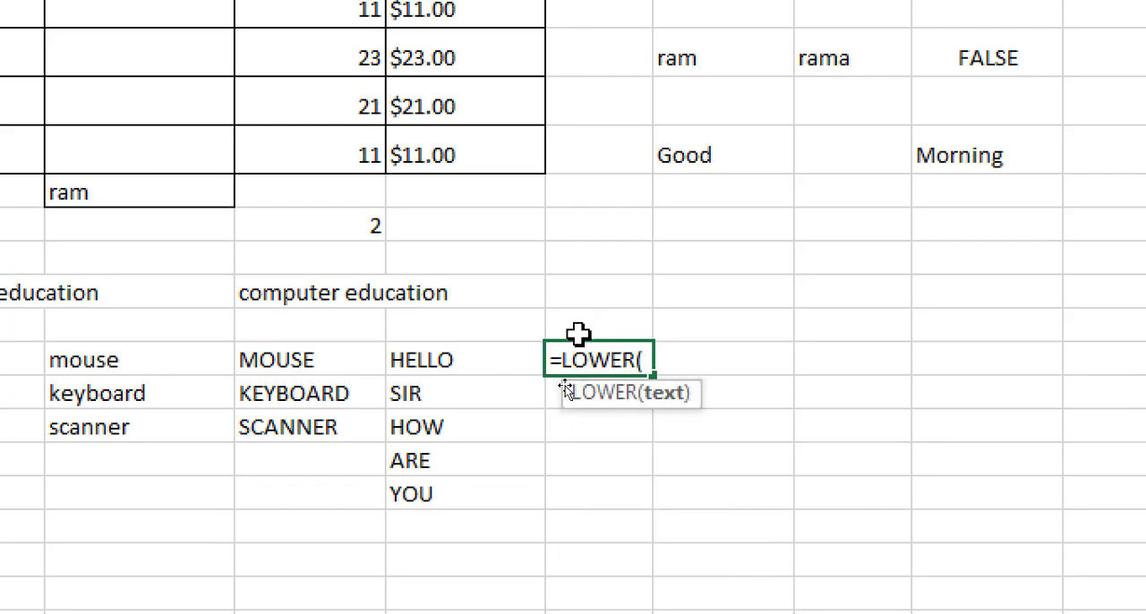
left_click(472, 360)
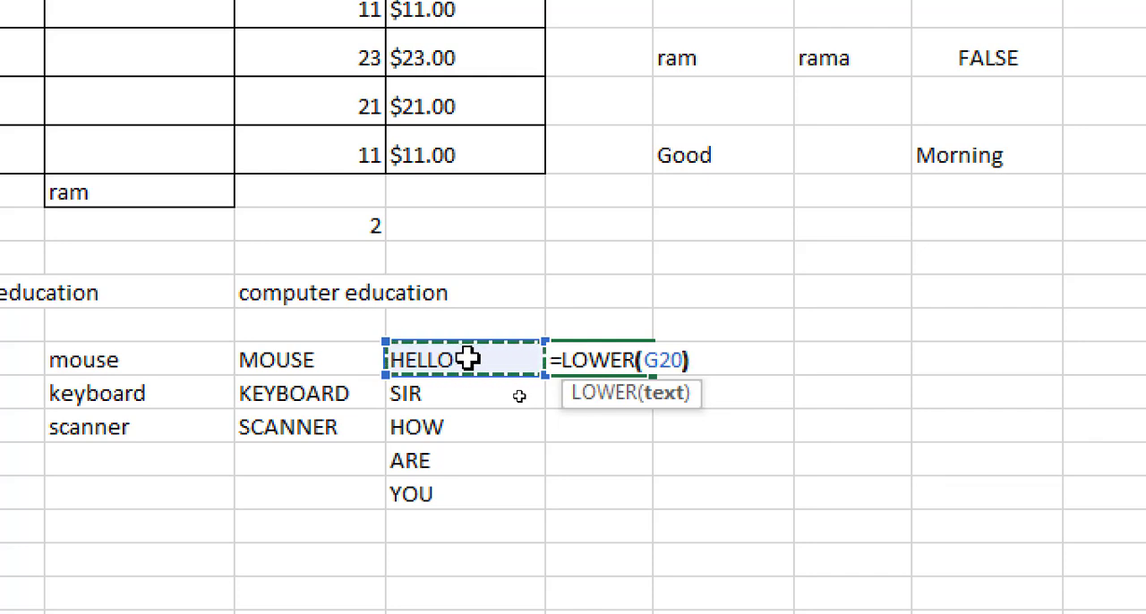
type(")")
key("Return")
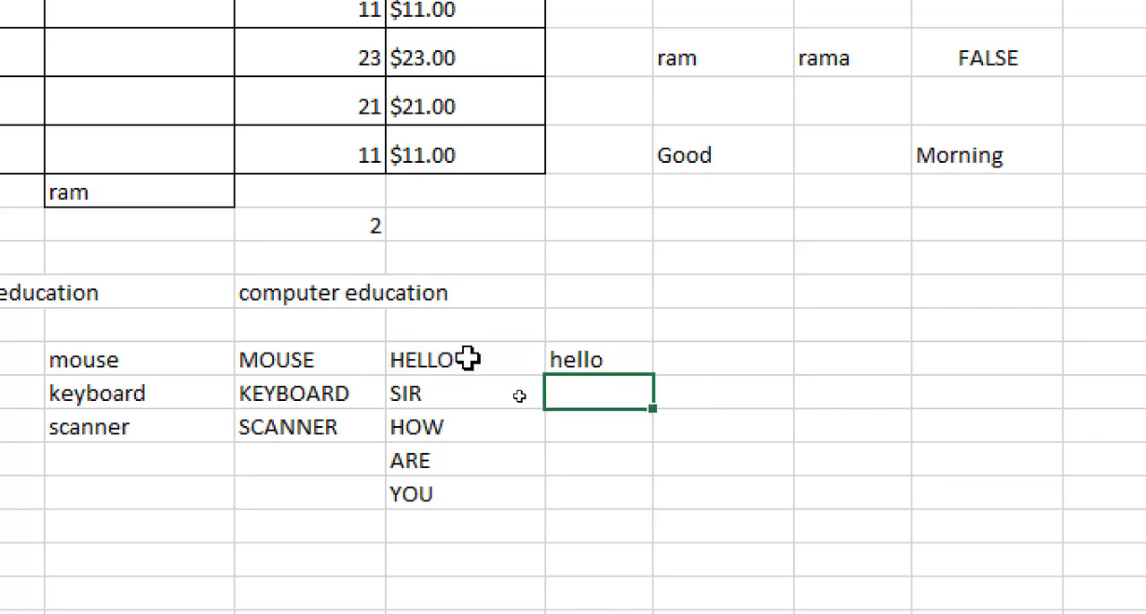
- Fill the LOWER formula from H20 down to H24 and select the filled range
left_click(618, 362)
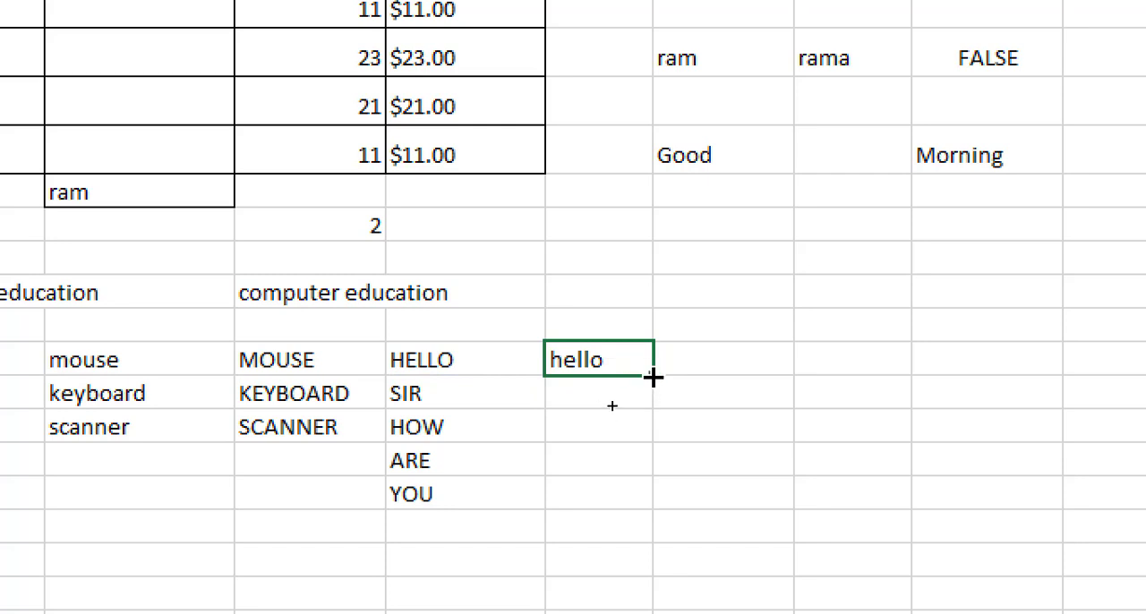
double_click(653, 377)
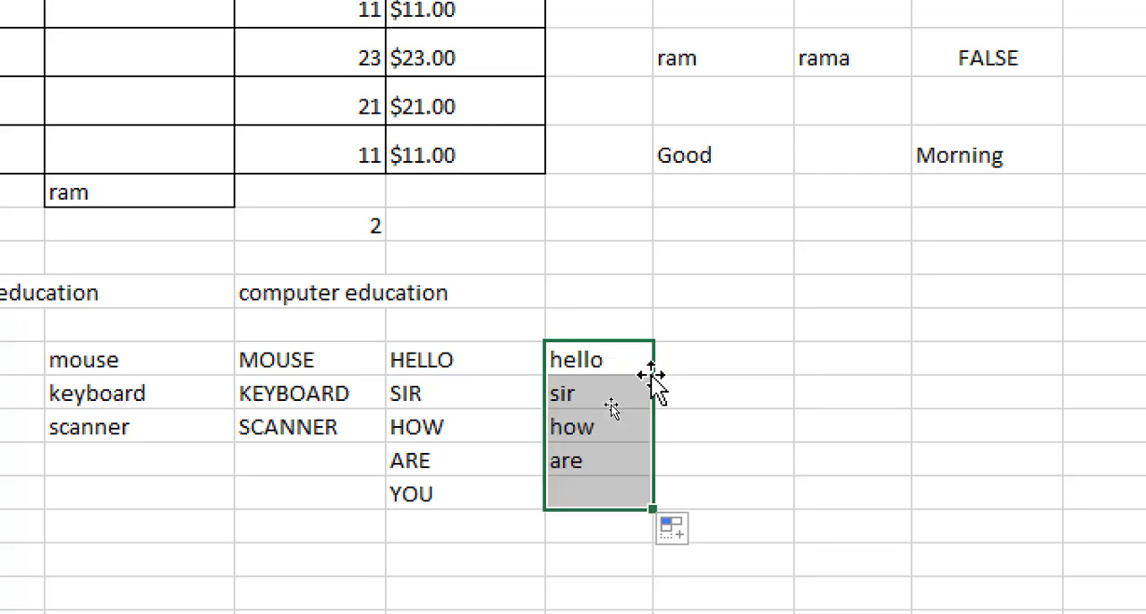
left_click(744, 376)
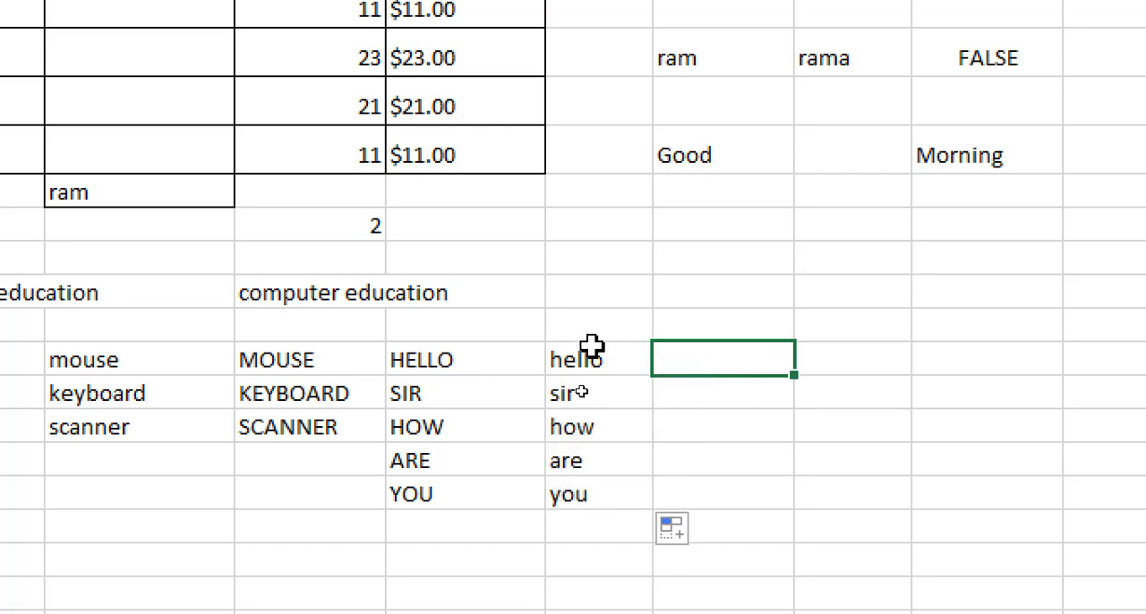
left_click_drag(591, 350, 570, 511)
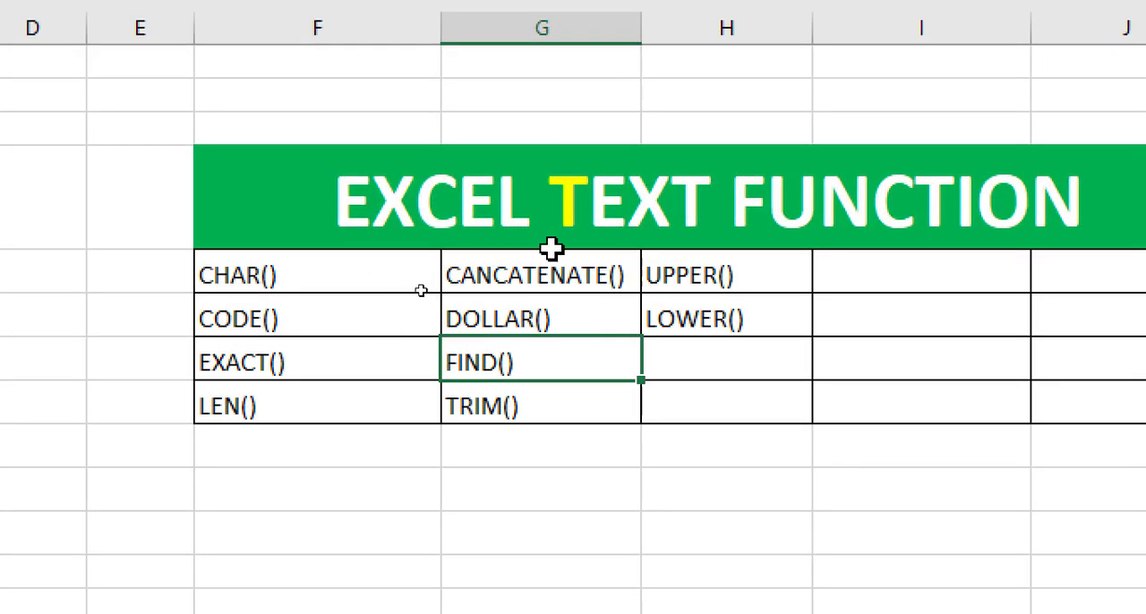
- Review the functions listed under the EXCEL TEXT FUNCTION heading, going through CHAR(), CODE(), EXACT(), LEN(), DOLLAR() and CANCATENATE()
left_click(307, 286)
left_click(290, 329)
left_click(293, 372)
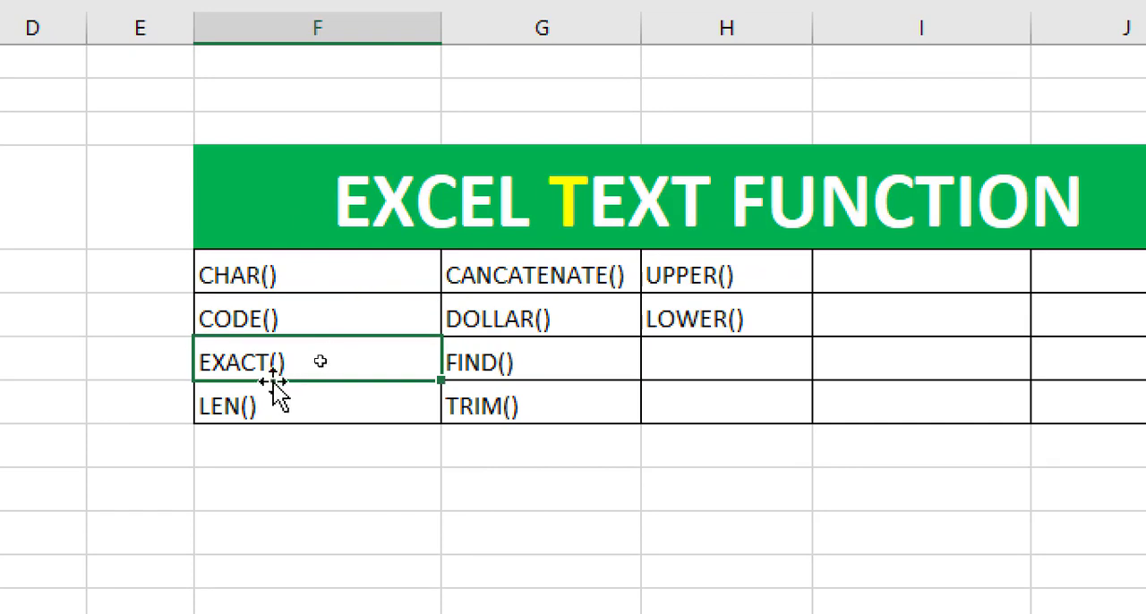
left_click(248, 406)
left_click(498, 321)
left_click(498, 277)
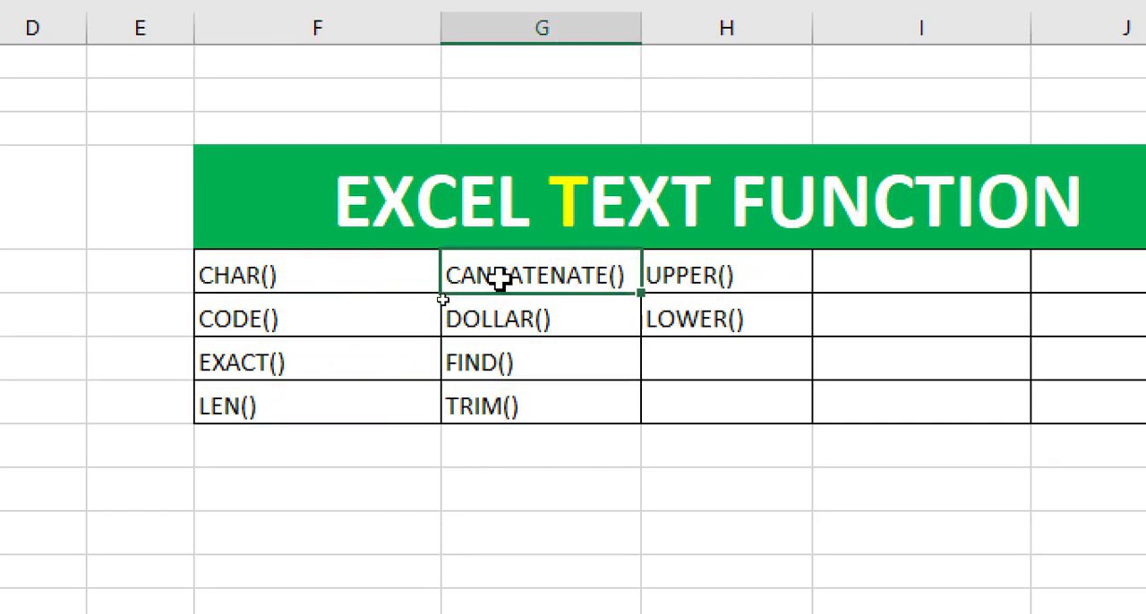